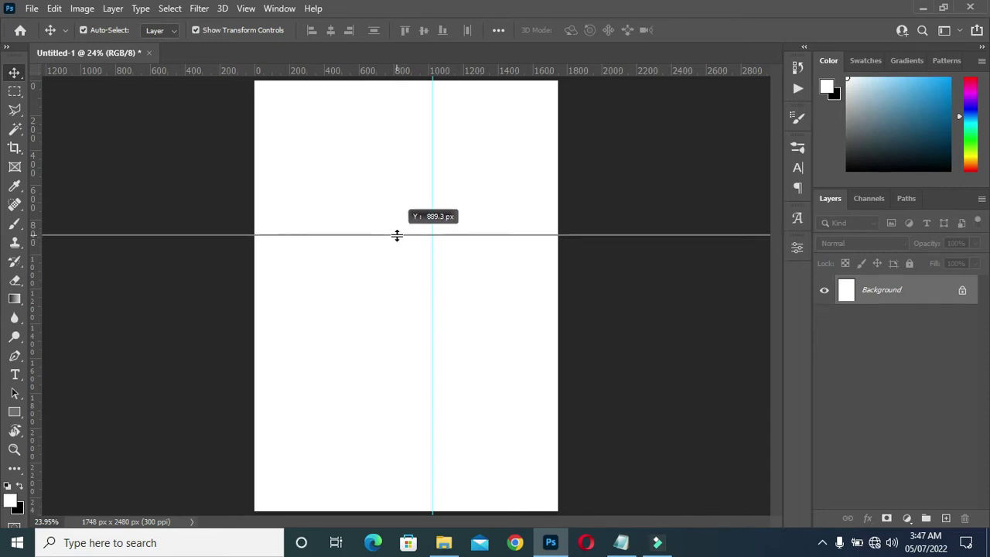
Step: Place a horizontal guide about 889 px down the page, across the vertical guide, and nudge it slightly upward
{"action": "key", "text": "Escape"}
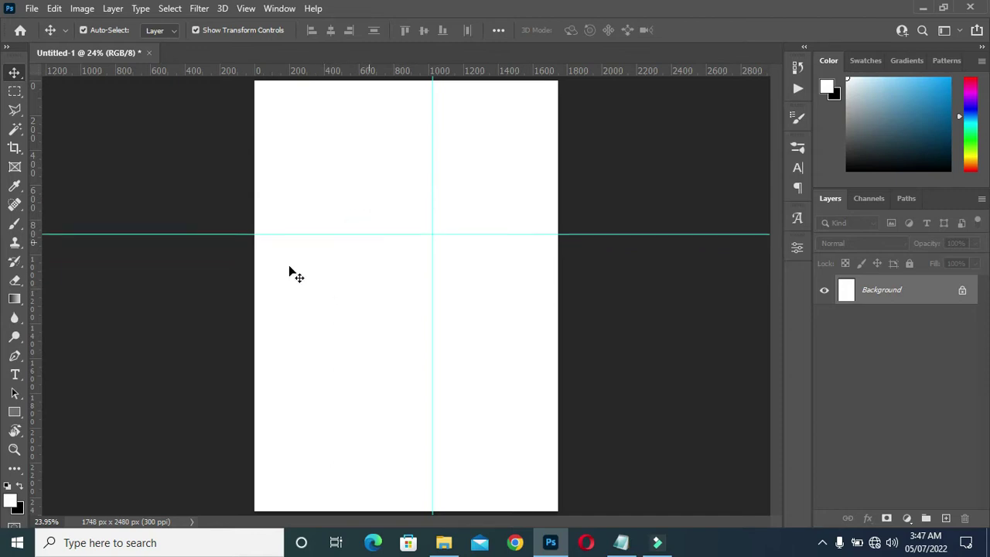
{"action": "left_click", "coordinate": [181, 234]}
{"action": "left_click_drag", "start_coordinate": [181, 232], "coordinate": [181, 232]}
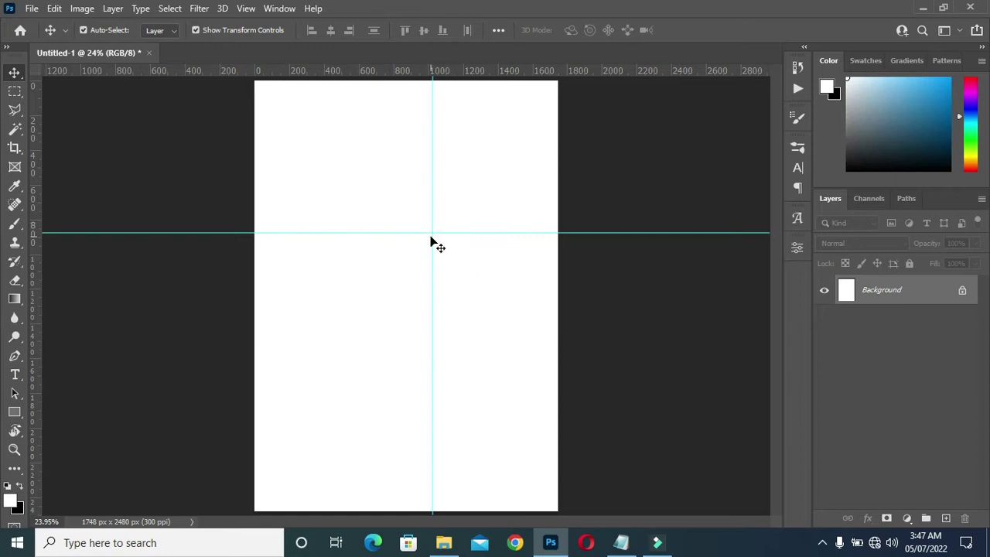
Step: With the Pen tool in Shape mode, draw a wide V from beyond the page's left edge through the guide intersection to beyond its right edge
{"action": "left_click", "coordinate": [14, 356]}
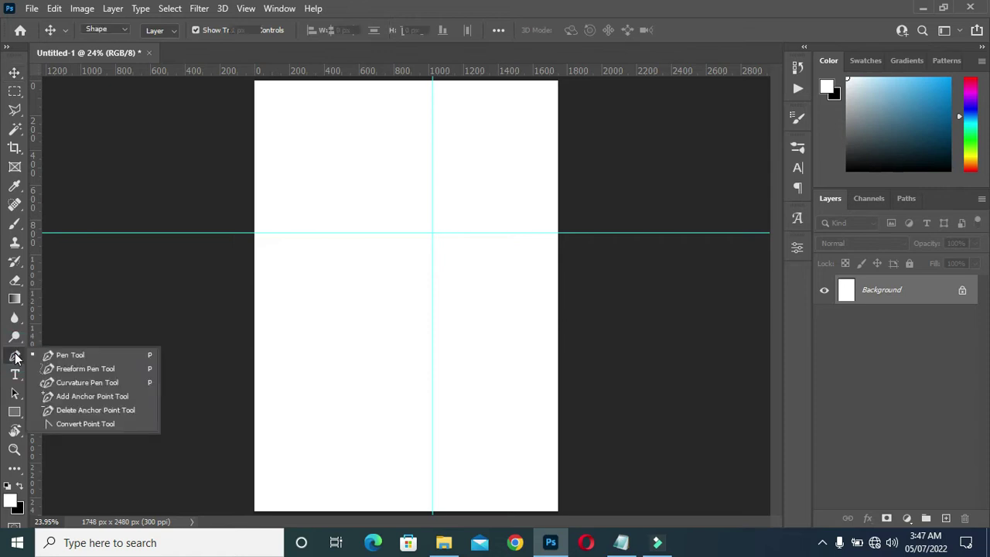
{"action": "left_click", "coordinate": [78, 356]}
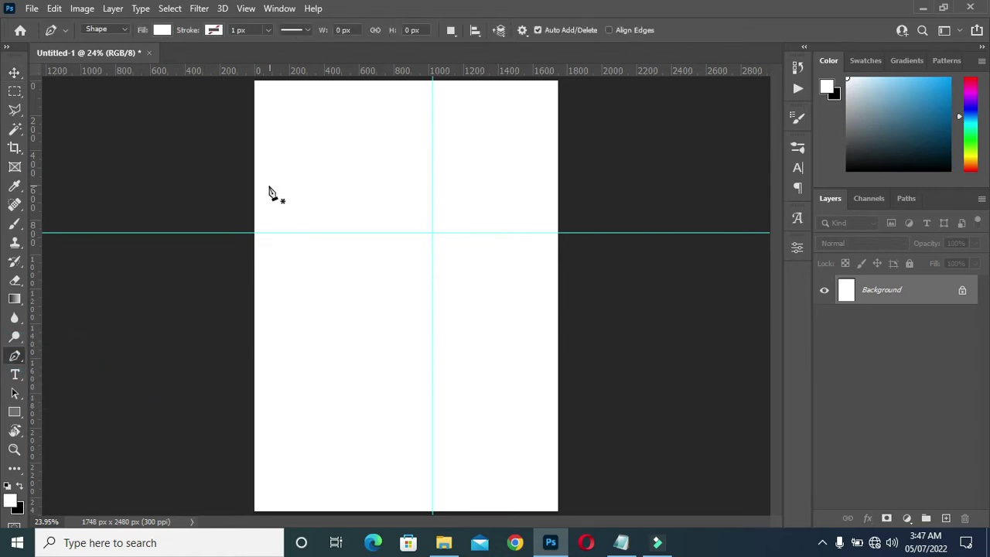
{"action": "left_click", "coordinate": [214, 89]}
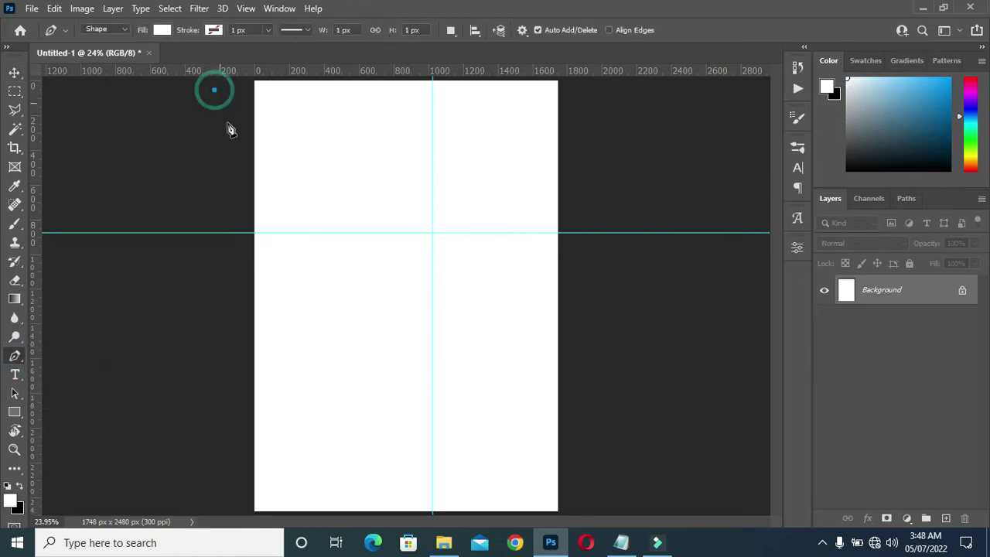
{"action": "left_click", "coordinate": [432, 232]}
{"action": "left_click", "coordinate": [573, 109]}
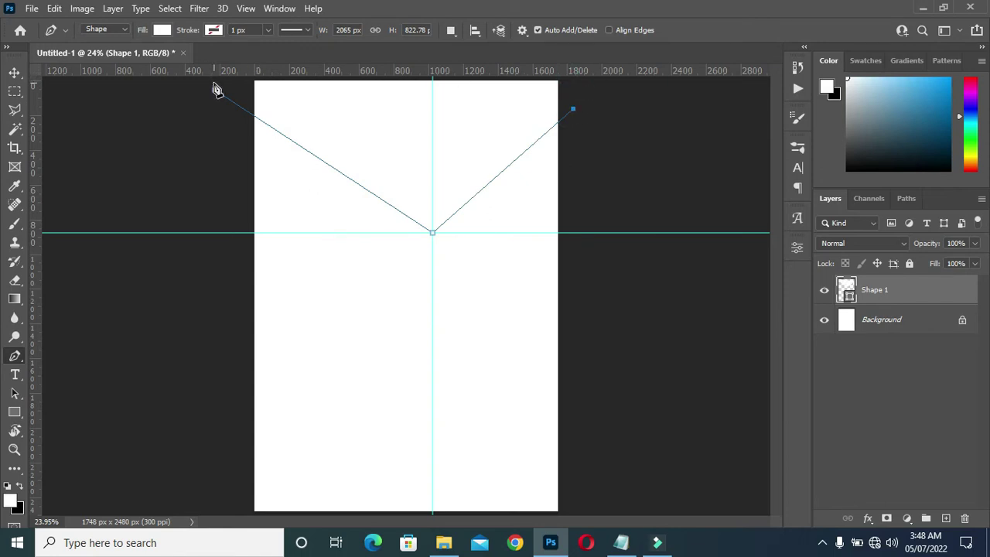
Step: Shift the V's left starting anchor and close the path around the outside of the page's top edge
{"action": "scroll", "coordinate": [255, 116], "scroll_direction": "down", "scroll_amount": 2}
{"action": "scroll", "coordinate": [250, 93], "scroll_direction": "up", "scroll_amount": 3}
{"action": "scroll", "coordinate": [230, 129], "scroll_direction": "down", "scroll_amount": 2}
{"action": "left_click_drag", "start_coordinate": [248, 128], "coordinate": [243, 150]}
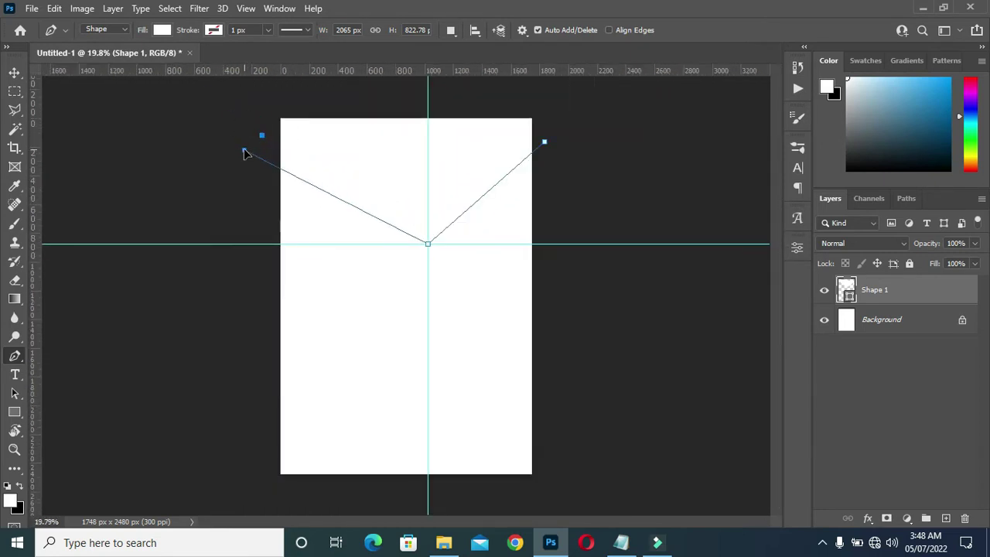
{"action": "left_click", "coordinate": [546, 96]}
{"action": "left_click", "coordinate": [279, 91]}
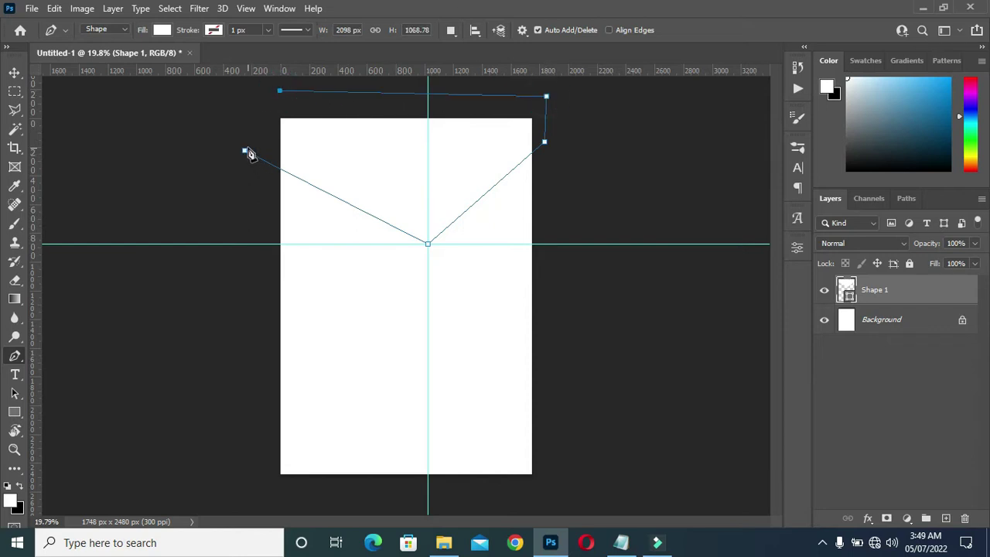
{"action": "left_click", "coordinate": [250, 126]}
{"action": "left_click", "coordinate": [244, 152]}
{"action": "scroll", "coordinate": [377, 97], "scroll_direction": "up", "scroll_amount": 2}
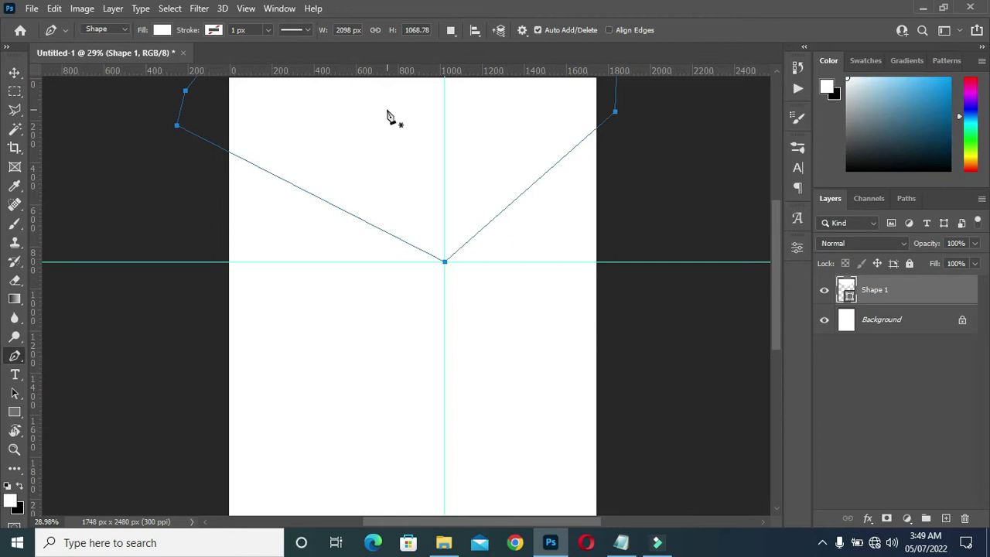
Step: Duplicate the Shape 1 layer and scale the copy down to about 2001 by 1019 px
{"action": "left_click", "coordinate": [14, 73]}
{"action": "scroll", "coordinate": [564, 239], "scroll_direction": "down", "scroll_amount": 1}
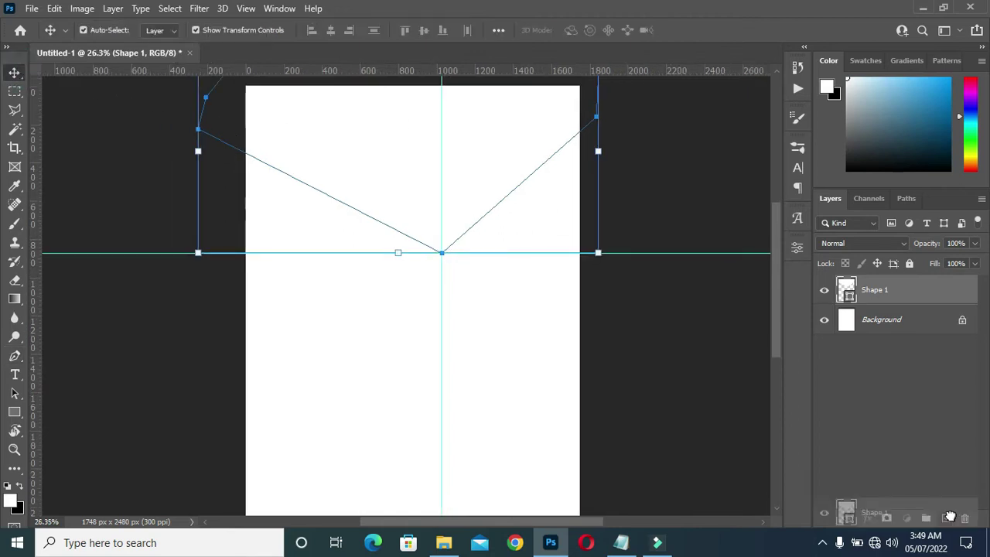
{"action": "key", "text": "ctrl+j"}
{"action": "left_click_drag", "start_coordinate": [777, 249], "coordinate": [774, 227]}
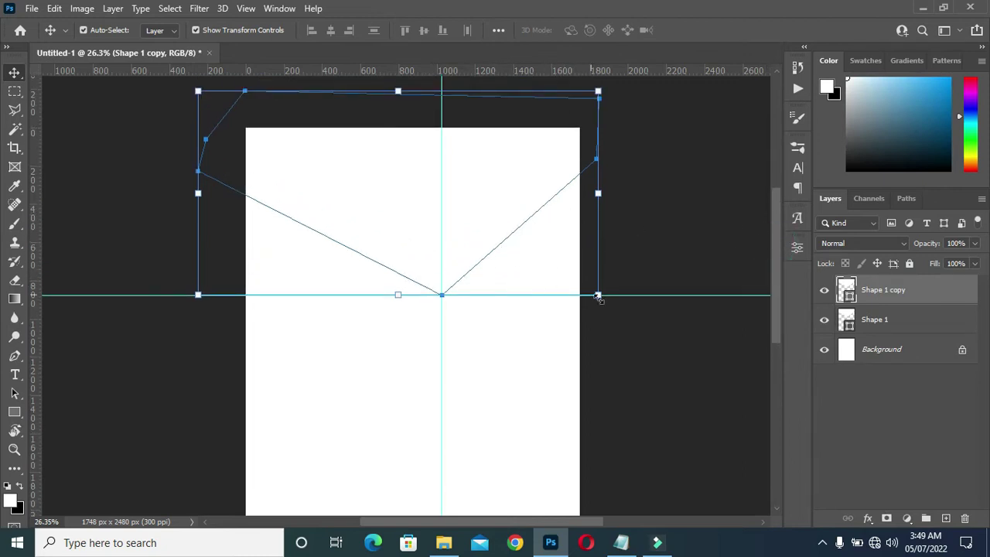
{"action": "left_click", "coordinate": [599, 296]}
{"action": "left_click_drag", "start_coordinate": [599, 296], "coordinate": [590, 289]}
{"action": "left_click", "coordinate": [718, 31]}
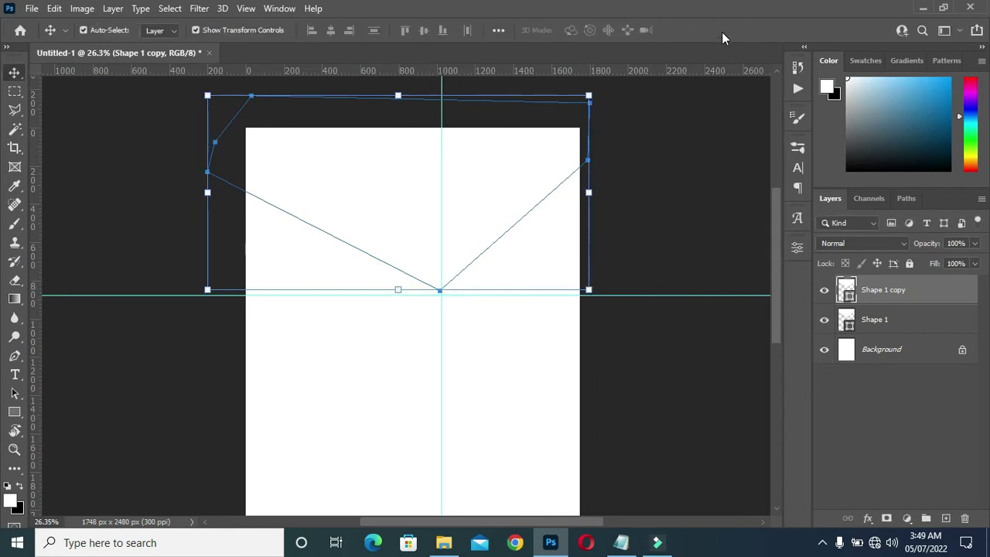
Step: Fill the Shape 1 copy with the recently used light green
{"action": "left_click", "coordinate": [160, 31]}
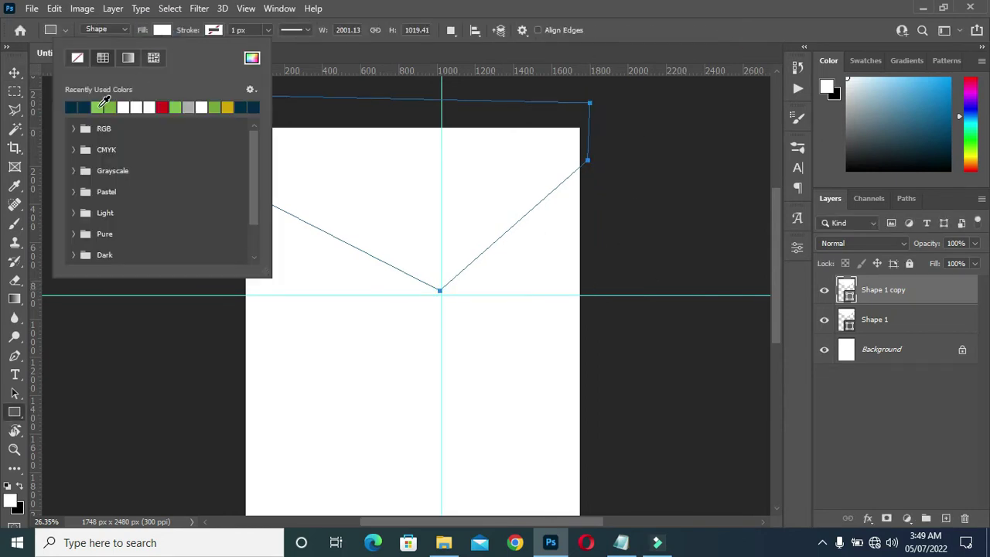
{"action": "left_click", "coordinate": [104, 105]}
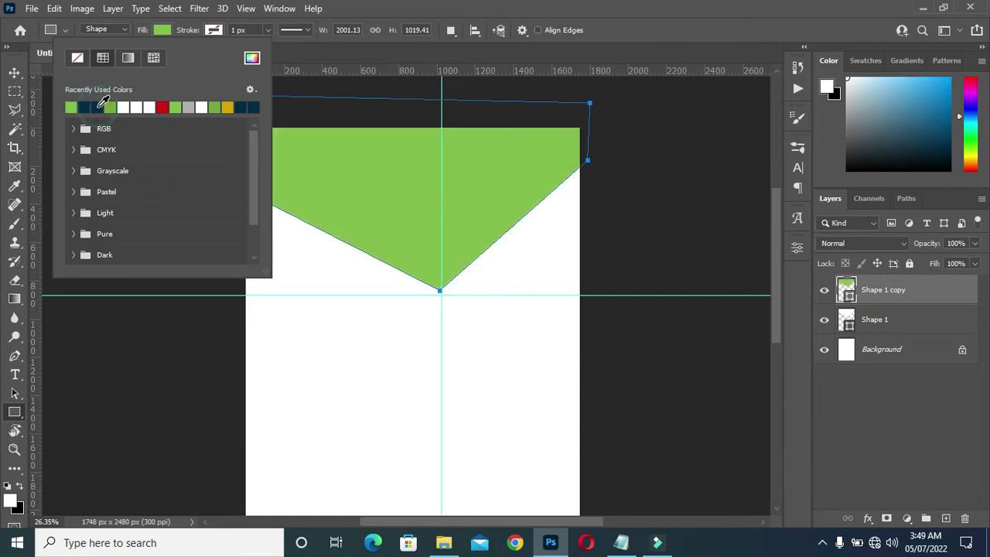
{"action": "left_click", "coordinate": [270, 28]}
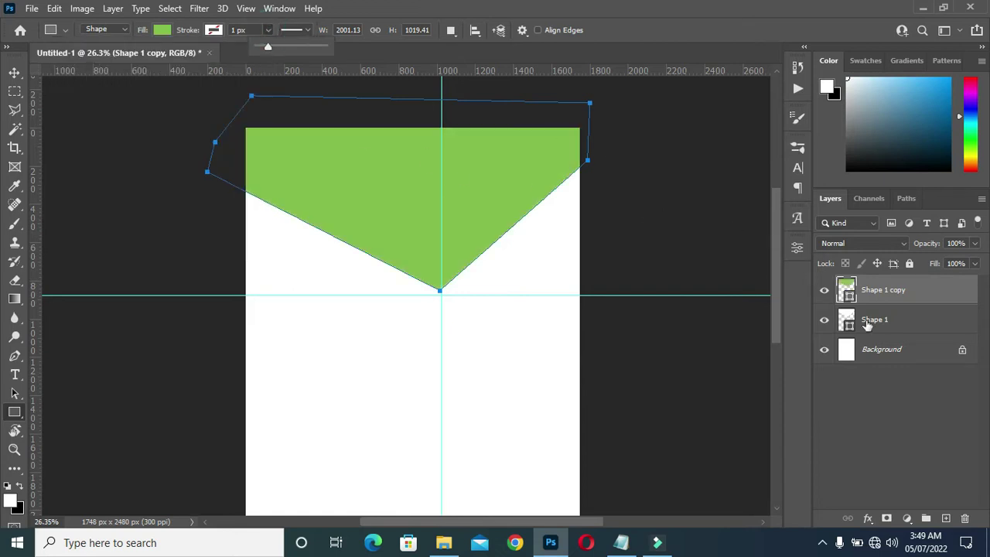
Step: Fill the original Shape 1 with the recently used dark navy blue
{"action": "left_click", "coordinate": [874, 319]}
{"action": "left_click", "coordinate": [162, 31]}
{"action": "left_click", "coordinate": [162, 31]}
{"action": "left_click", "coordinate": [163, 30]}
{"action": "left_click", "coordinate": [97, 106]}
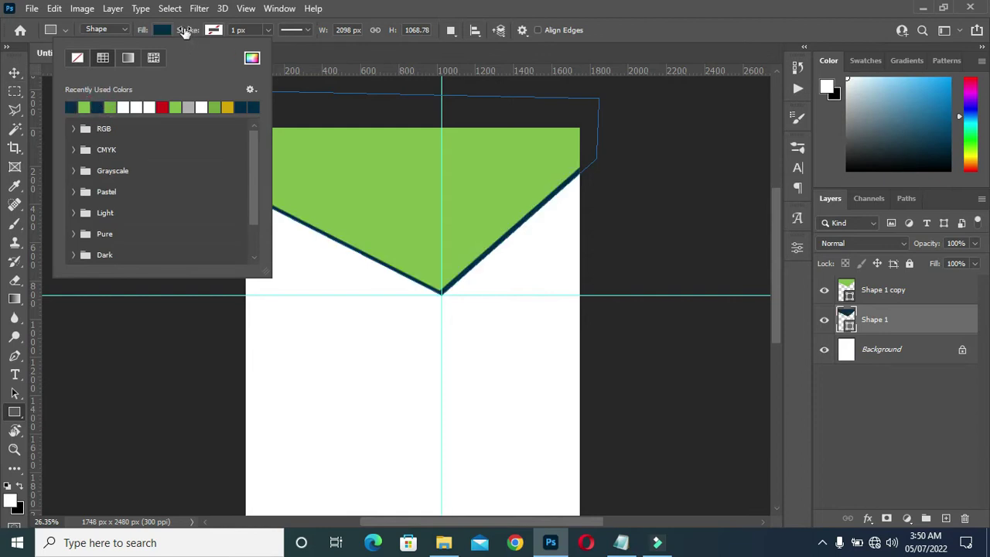
{"action": "left_click", "coordinate": [169, 28]}
Step: Scale the green copy down slightly from both lower corners to thicken the navy border along the V
{"action": "left_click", "coordinate": [14, 72]}
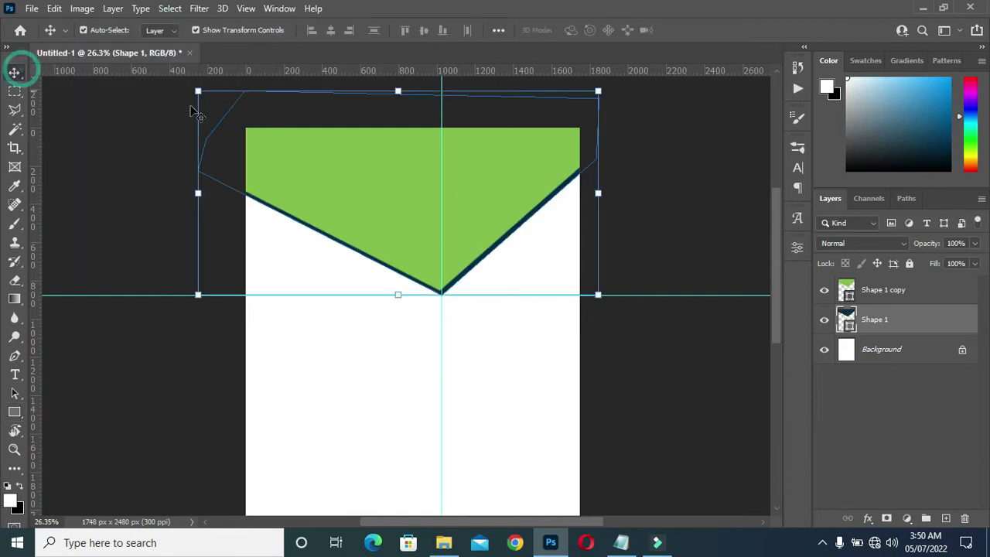
{"action": "scroll", "coordinate": [417, 200], "scroll_direction": "up", "scroll_amount": 3}
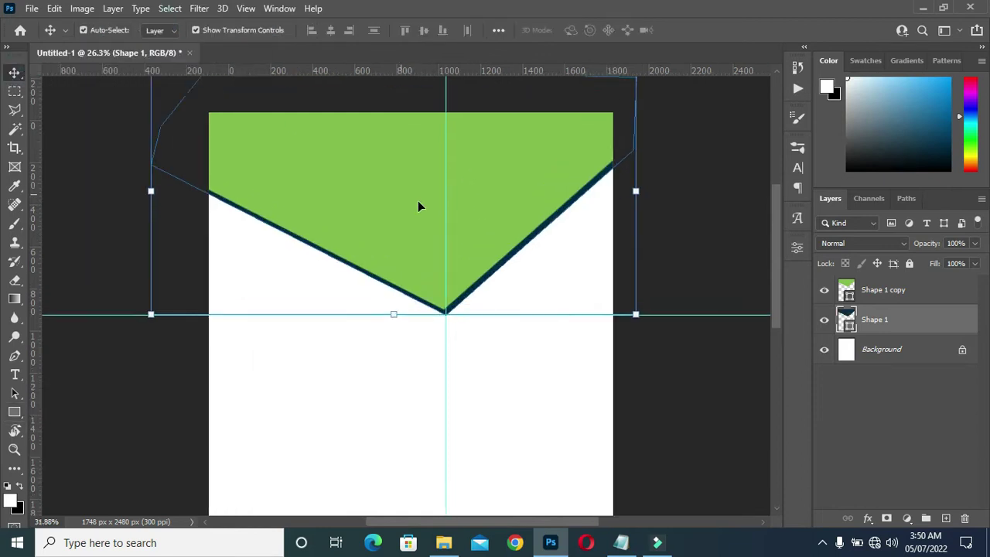
{"action": "left_click", "coordinate": [392, 327]}
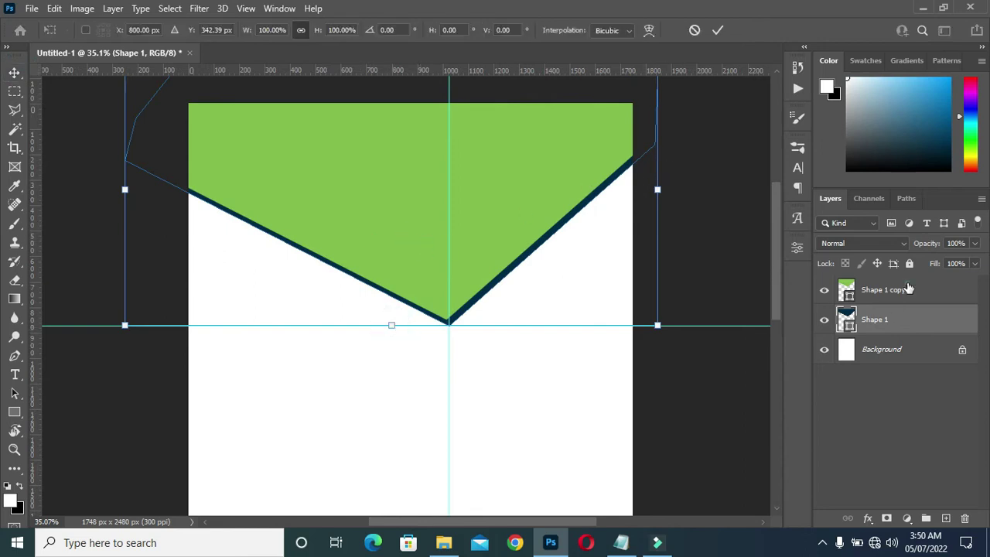
{"action": "left_click", "coordinate": [908, 289]}
{"action": "left_click_drag", "start_coordinate": [644, 320], "coordinate": [642, 316]}
{"action": "left_click_drag", "start_coordinate": [137, 316], "coordinate": [145, 314]}
{"action": "left_click", "coordinate": [717, 30]}
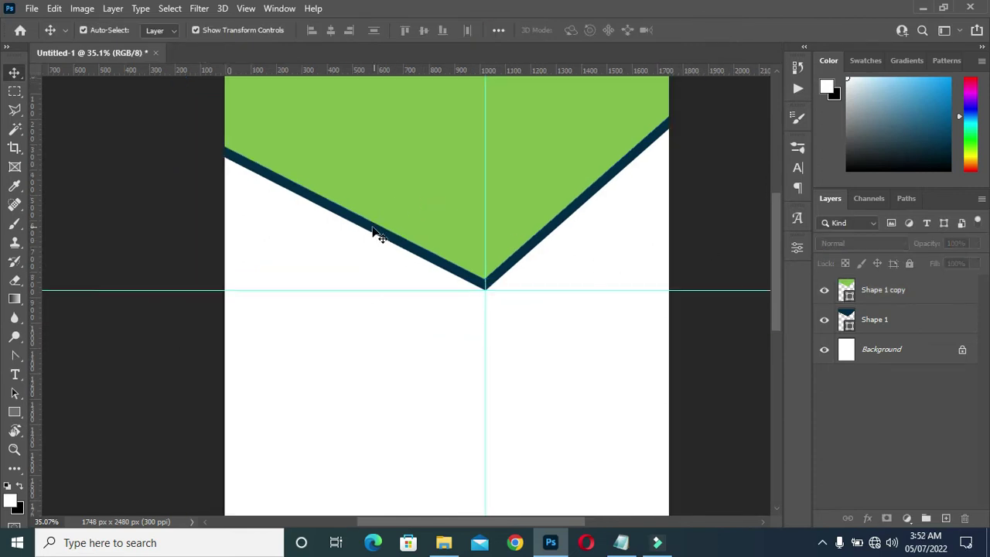
Step: Using the Convert Point tool, pull the navy shape's lower-left anchor down to widen its band on the left side
{"action": "left_click", "coordinate": [379, 235]}
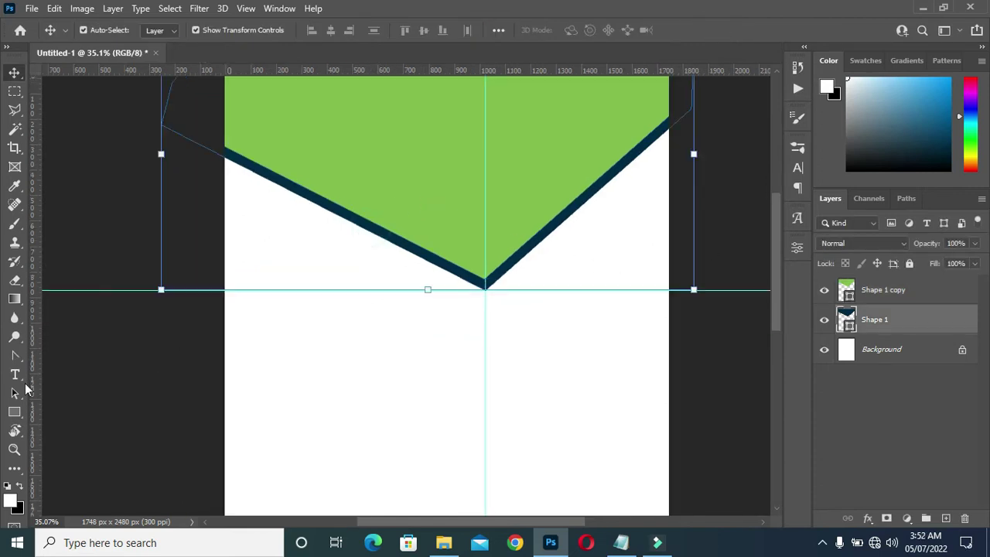
{"action": "left_click", "coordinate": [14, 356]}
{"action": "left_click", "coordinate": [71, 421]}
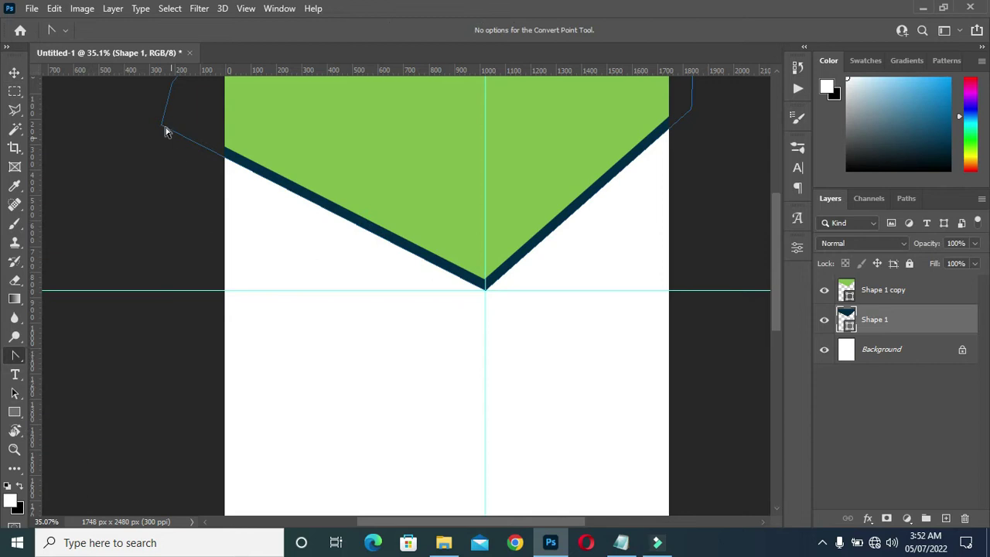
{"action": "left_click_drag", "start_coordinate": [162, 125], "coordinate": [171, 214]}
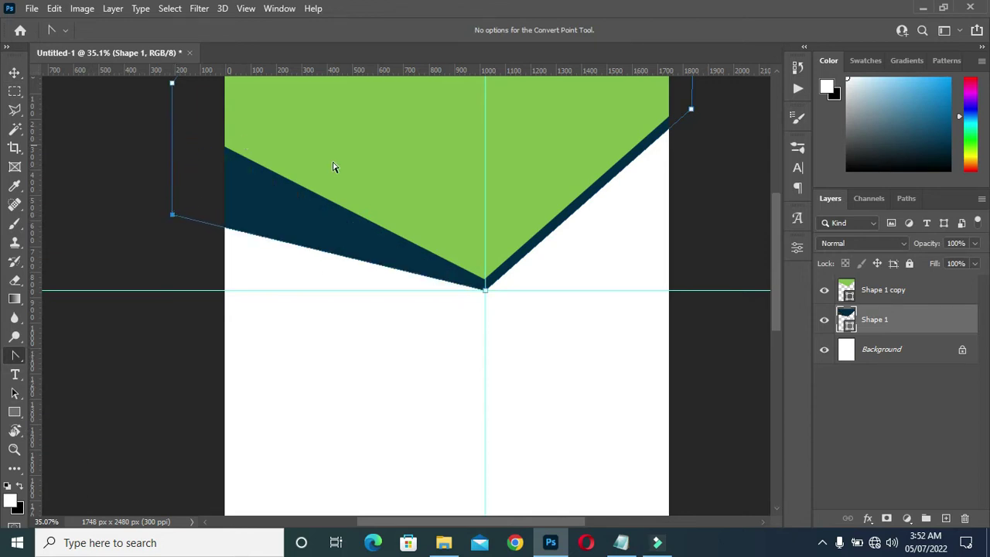
Step: Move the green shape's lower-left anchor down onto the page edge and bring its two upper-left anchors close to the page's top-left corner
{"action": "left_click", "coordinate": [851, 286]}
{"action": "left_click_drag", "start_coordinate": [183, 125], "coordinate": [232, 193]}
{"action": "left_click_drag", "start_coordinate": [779, 247], "coordinate": [773, 219]}
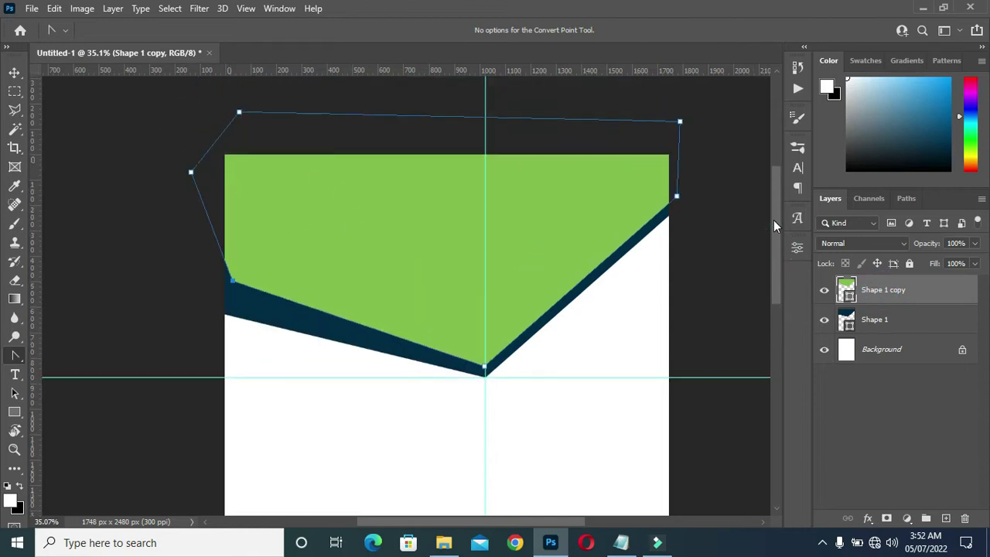
{"action": "left_click_drag", "start_coordinate": [192, 182], "coordinate": [219, 155]}
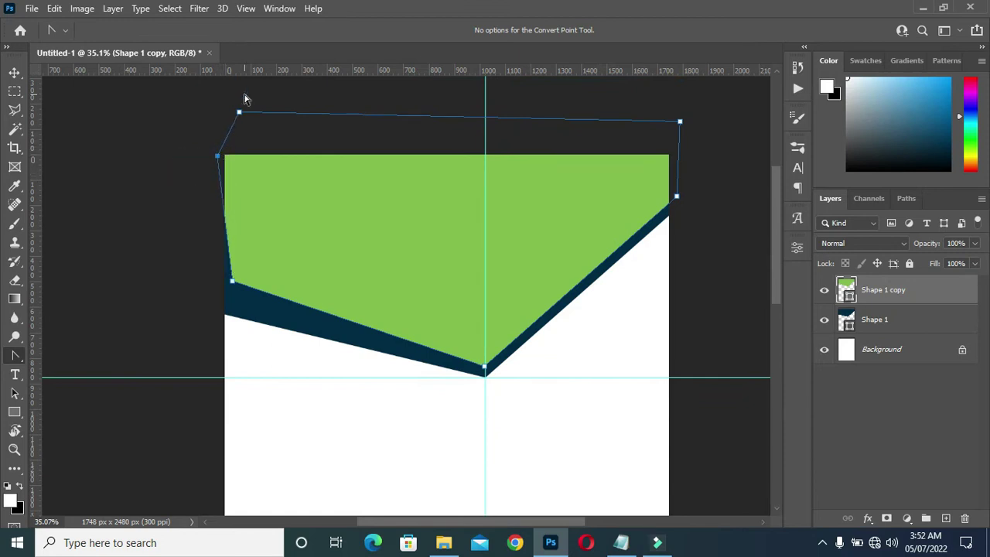
{"action": "left_click_drag", "start_coordinate": [238, 116], "coordinate": [216, 141]}
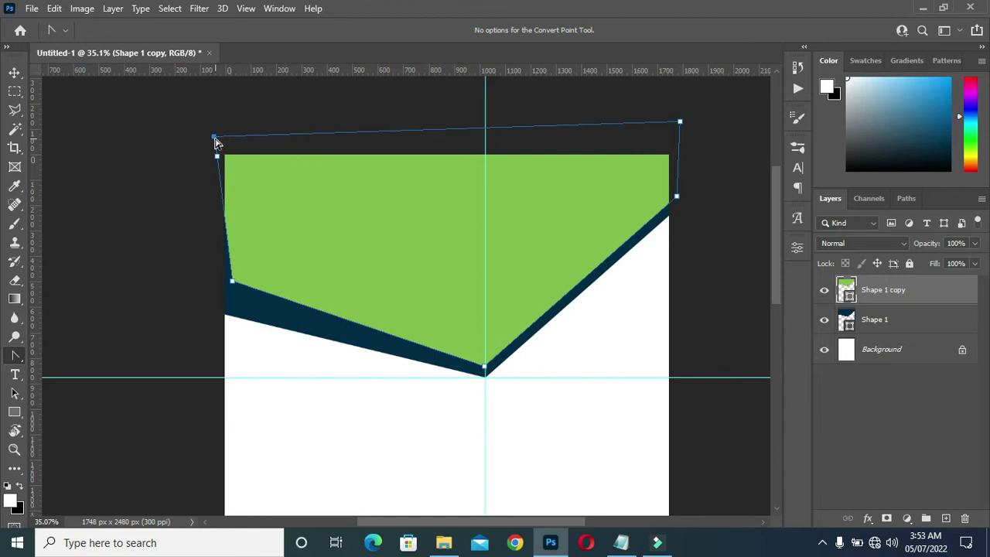
Step: Delete the redundant anchor point on the green shape's left side near the page's top-left corner
{"action": "left_click", "coordinate": [738, 292]}
{"action": "left_click", "coordinate": [858, 289]}
{"action": "left_click", "coordinate": [252, 179]}
{"action": "left_click", "coordinate": [218, 157]}
{"action": "right_click", "coordinate": [16, 356]}
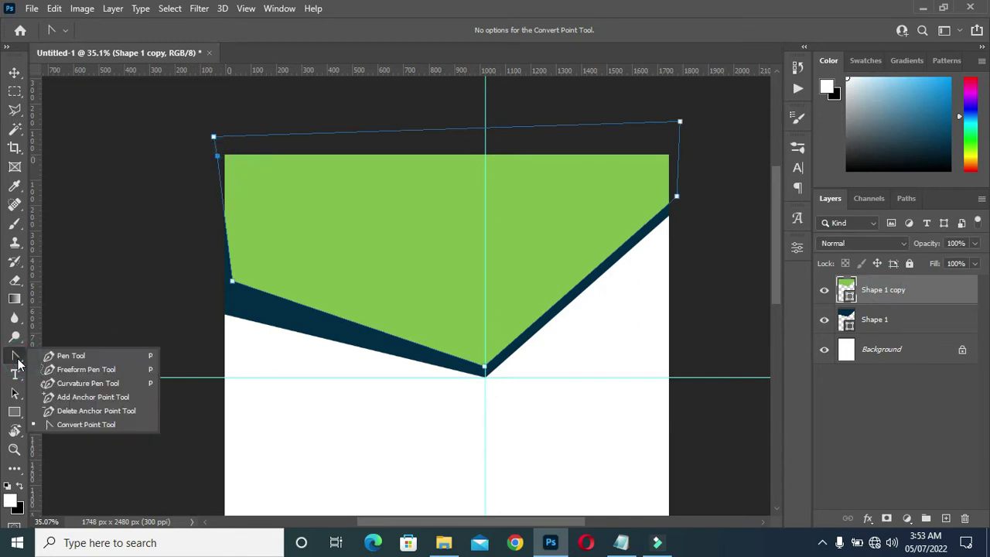
{"action": "left_click", "coordinate": [80, 410]}
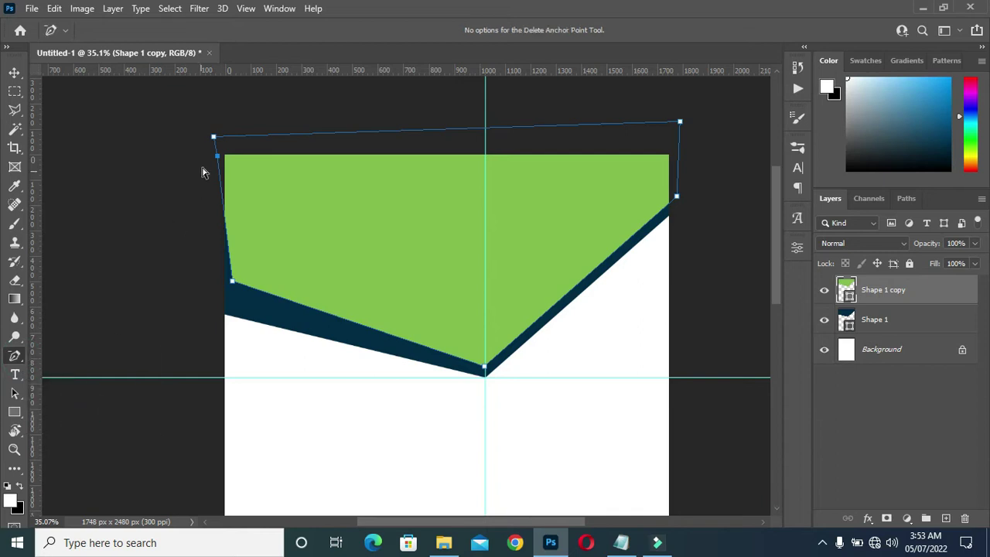
{"action": "left_click", "coordinate": [218, 160]}
{"action": "key", "text": "v"}
{"action": "left_click", "coordinate": [161, 182]}
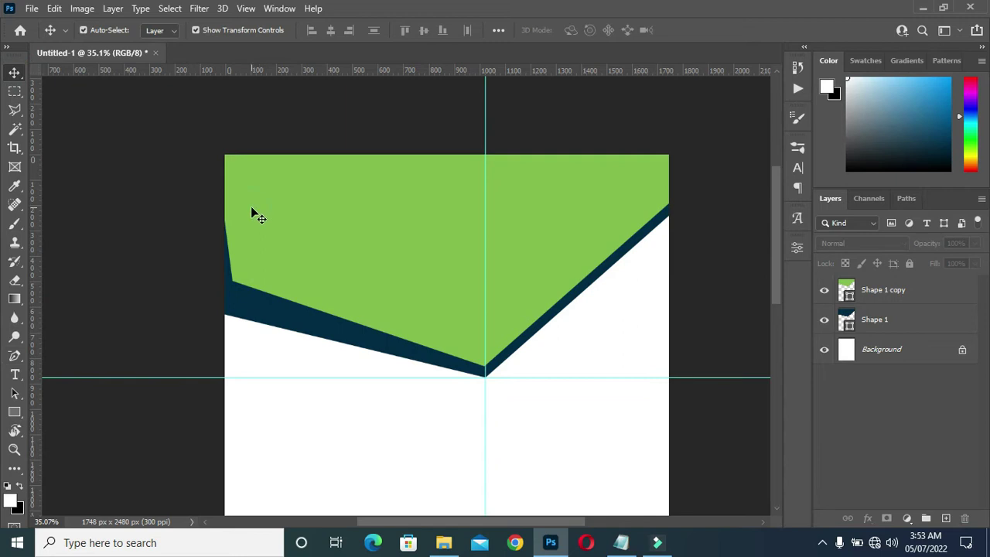
Step: Duplicate the green Shape 1 copy layer and change the duplicate's fill colour to white
{"action": "left_click", "coordinate": [252, 208]}
{"action": "left_click", "coordinate": [152, 206]}
{"action": "left_click", "coordinate": [361, 214]}
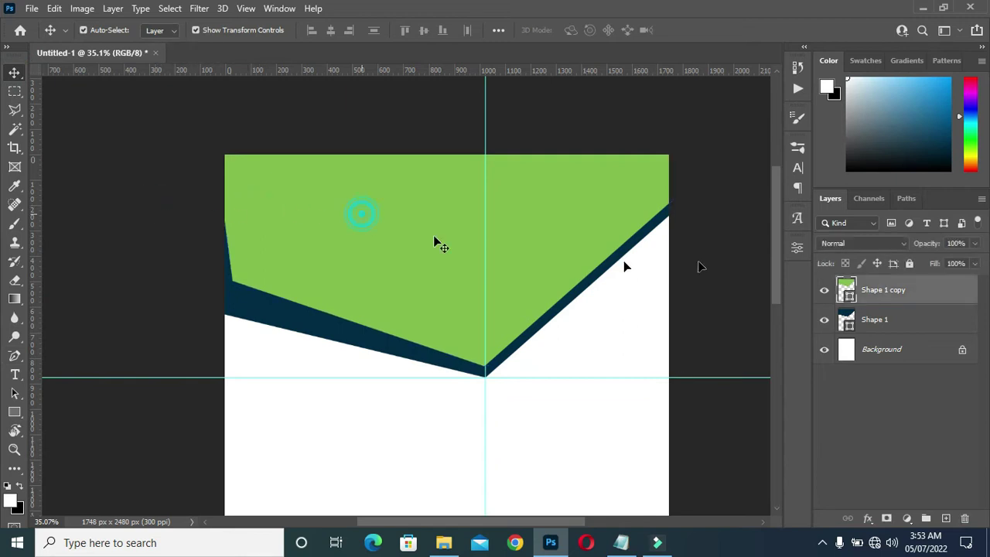
{"action": "left_click_drag", "start_coordinate": [911, 298], "coordinate": [945, 518]}
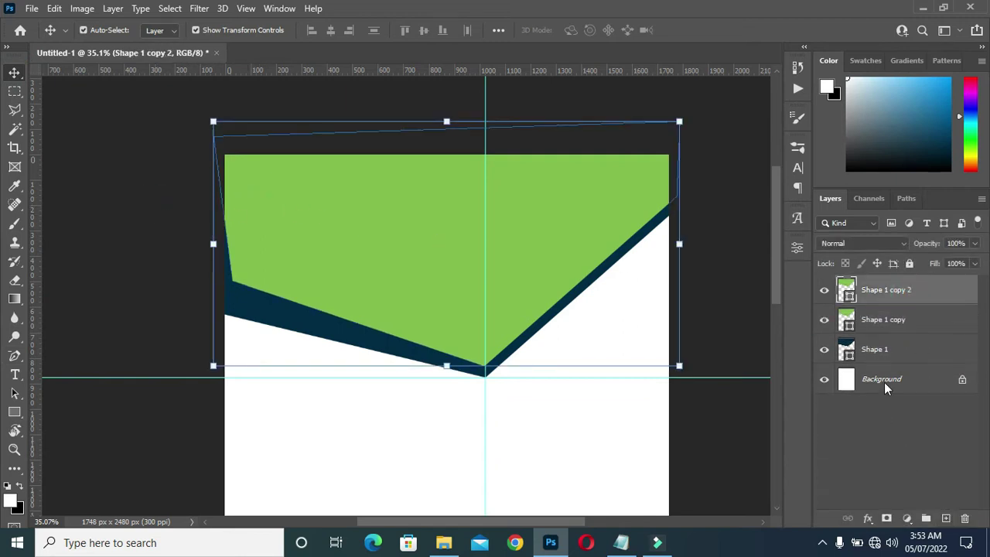
{"action": "double_click", "coordinate": [848, 296]}
{"action": "left_click_drag", "start_coordinate": [626, 255], "coordinate": [607, 229]}
{"action": "left_click", "coordinate": [934, 223]}
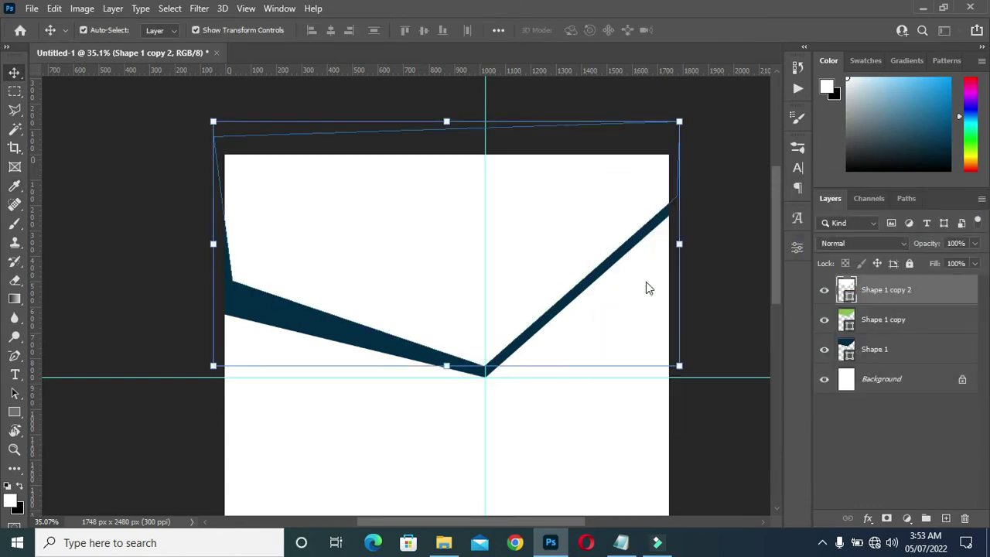
Step: Scale the white shape down to 97.63% from its lower-left corner, exposing a thin green band above the navy one
{"action": "left_click_drag", "start_coordinate": [214, 366], "coordinate": [221, 353]}
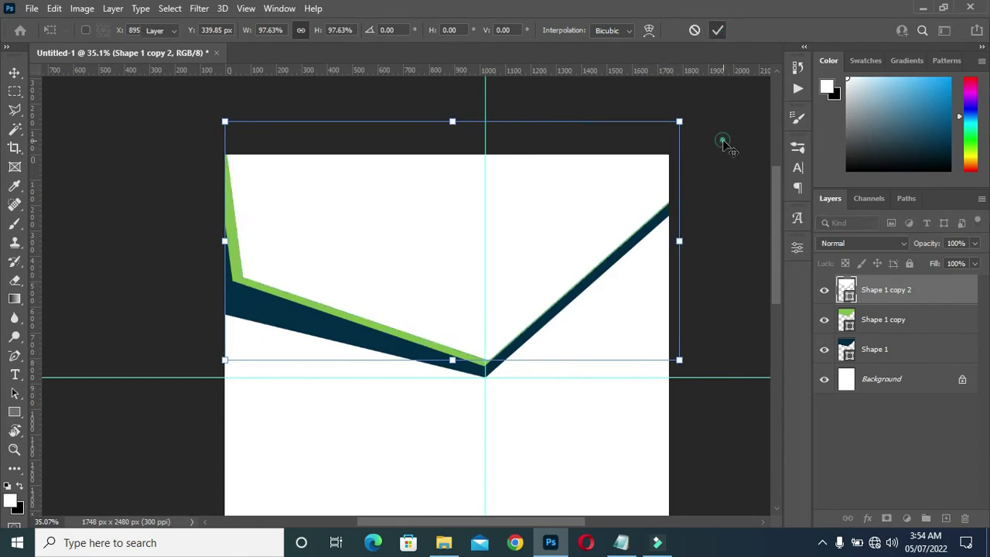
{"action": "key", "text": "Return"}
{"action": "scroll", "coordinate": [457, 319], "scroll_direction": "up", "scroll_amount": 2}
{"action": "scroll", "coordinate": [459, 320], "scroll_direction": "down", "scroll_amount": 2}
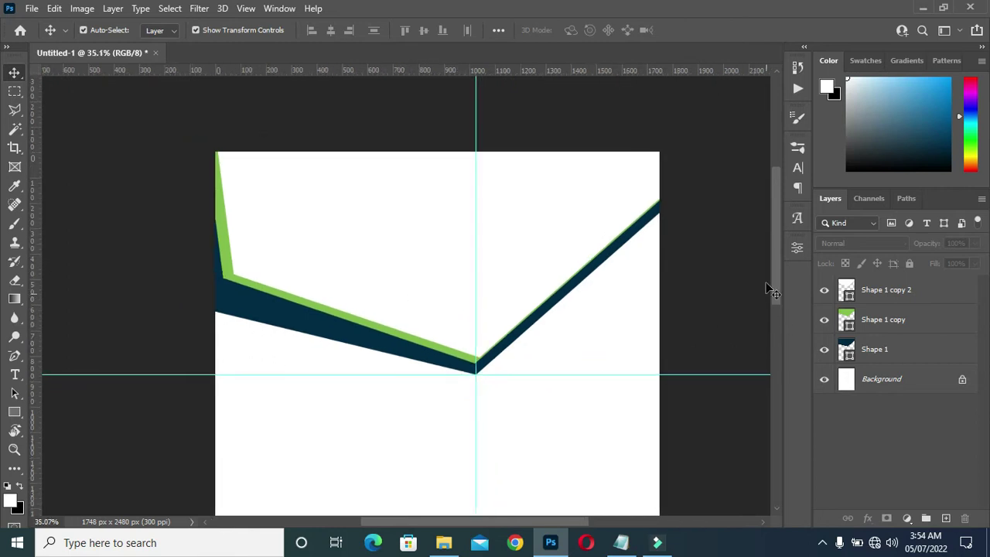
{"action": "left_click_drag", "start_coordinate": [776, 300], "coordinate": [770, 310]}
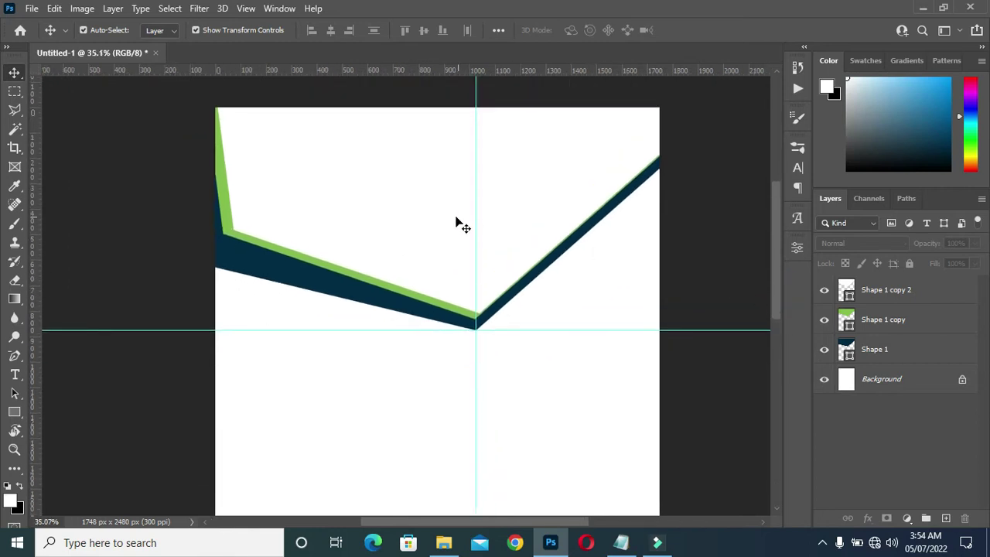
Step: Scale the white shape up to 100.28% so its left edge slightly overlaps the page's left edge
{"action": "scroll", "coordinate": [386, 222], "scroll_direction": "up", "scroll_amount": 1}
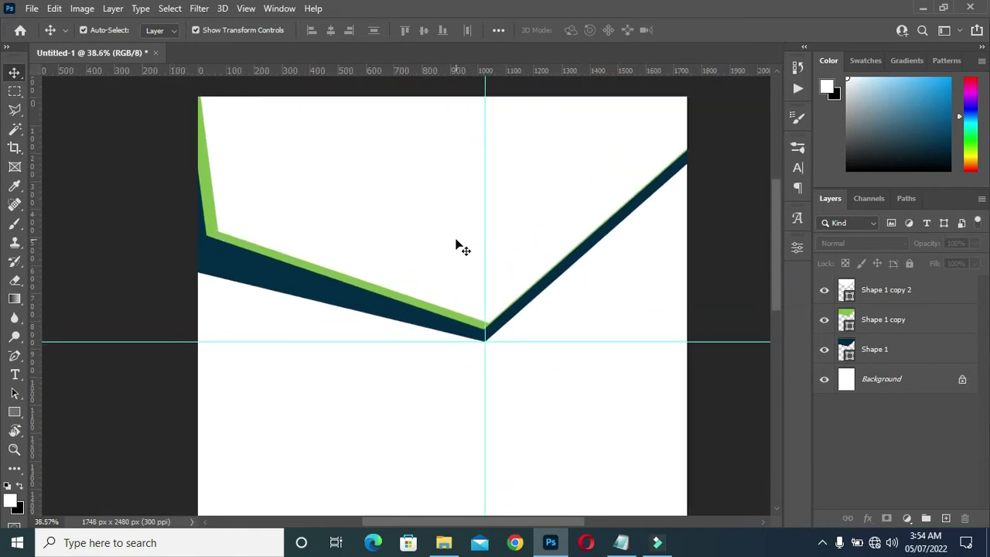
{"action": "scroll", "coordinate": [456, 244], "scroll_direction": "down", "scroll_amount": 1}
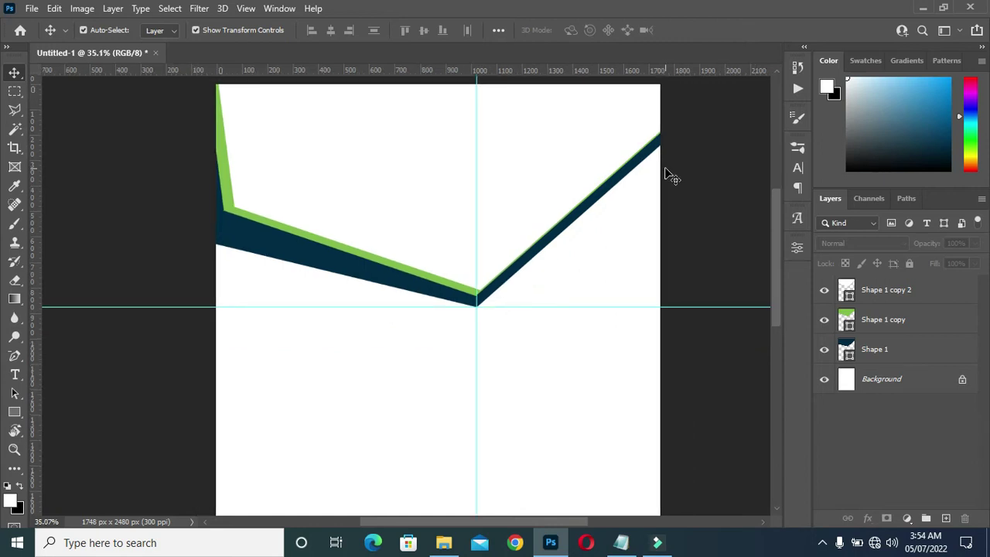
{"action": "scroll", "coordinate": [232, 91], "scroll_direction": "up", "scroll_amount": 4}
{"action": "left_click", "coordinate": [242, 157]}
{"action": "left_click_drag", "start_coordinate": [210, 213], "coordinate": [212, 213]}
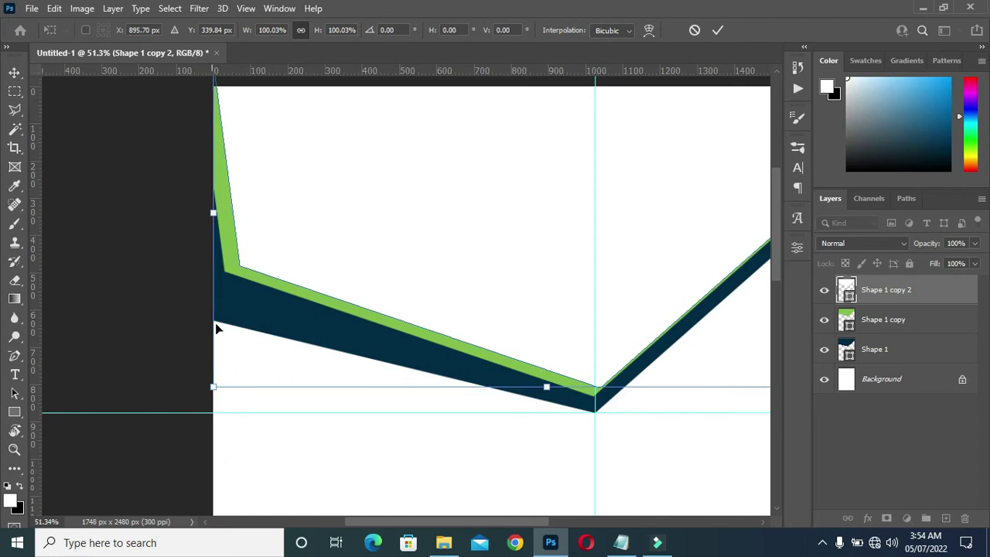
{"action": "left_click_drag", "start_coordinate": [218, 394], "coordinate": [209, 385]}
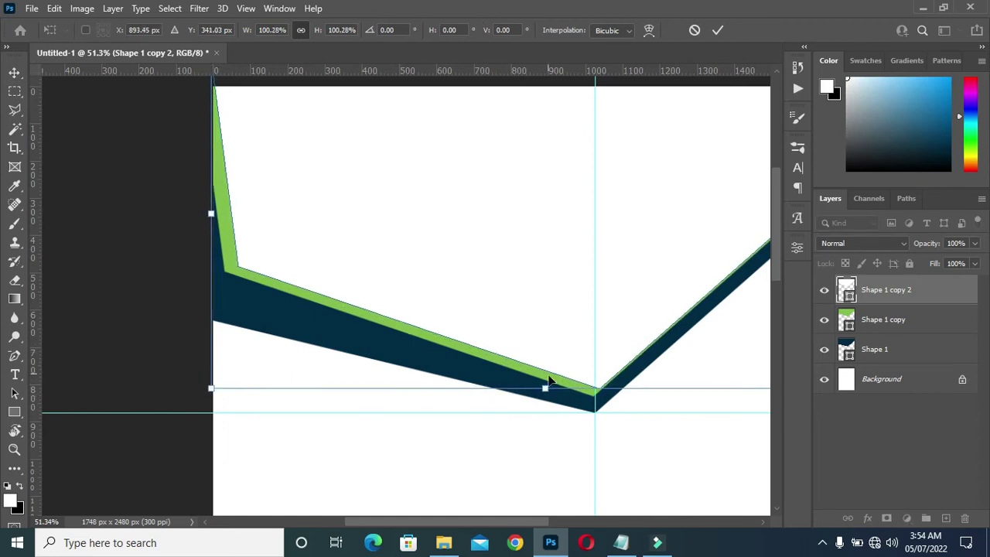
{"action": "scroll", "coordinate": [515, 361], "scroll_direction": "down", "scroll_amount": 4}
{"action": "scroll", "coordinate": [689, 326], "scroll_direction": "up", "scroll_amount": 3}
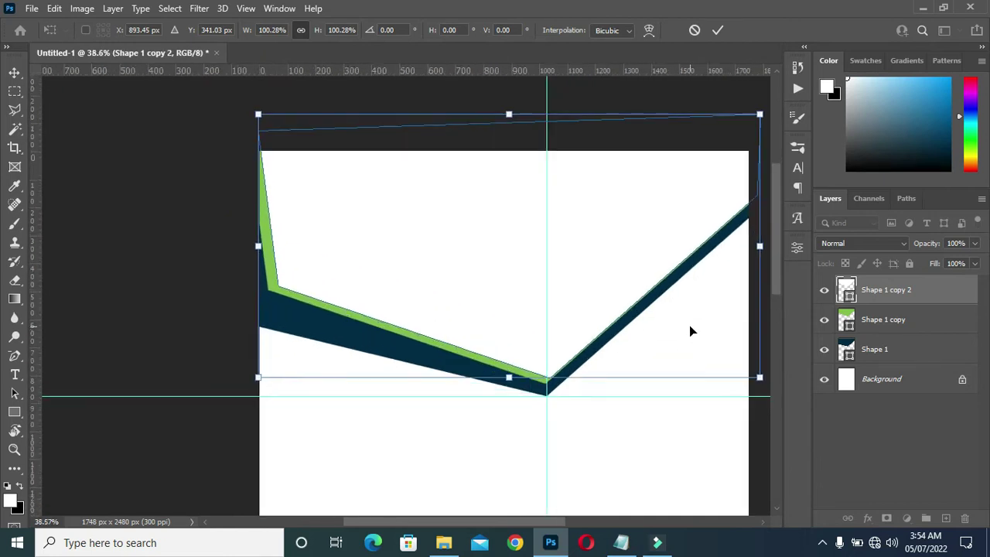
{"action": "scroll", "coordinate": [554, 176], "scroll_direction": "down", "scroll_amount": 2}
{"action": "key", "text": "Return"}
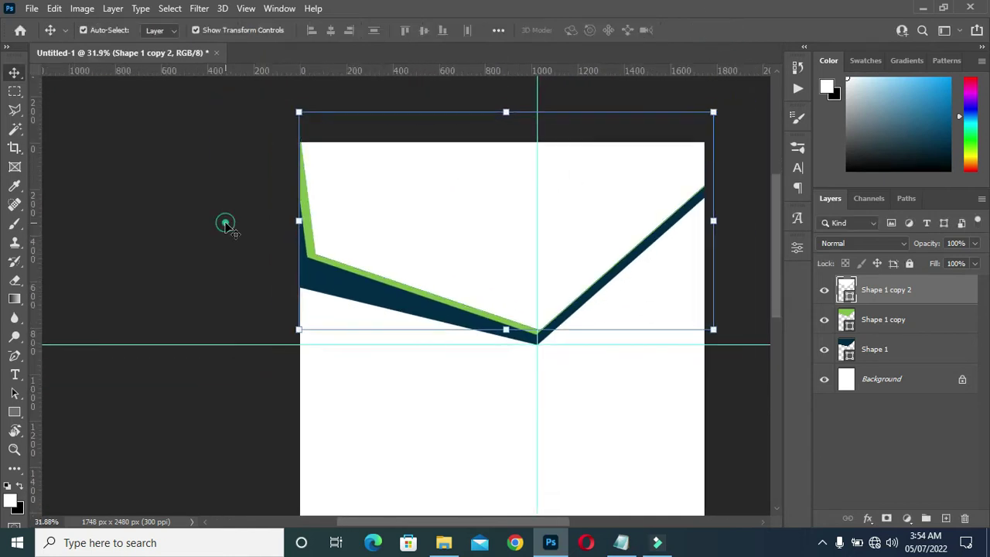
Step: Place the school-children-png-28324 image from the file folder, move it to the page's upper part and enlarge it slightly beyond the page width
{"action": "scroll", "coordinate": [773, 304], "scroll_direction": "down", "scroll_amount": 1}
{"action": "scroll", "coordinate": [756, 185], "scroll_direction": "up", "scroll_amount": 1}
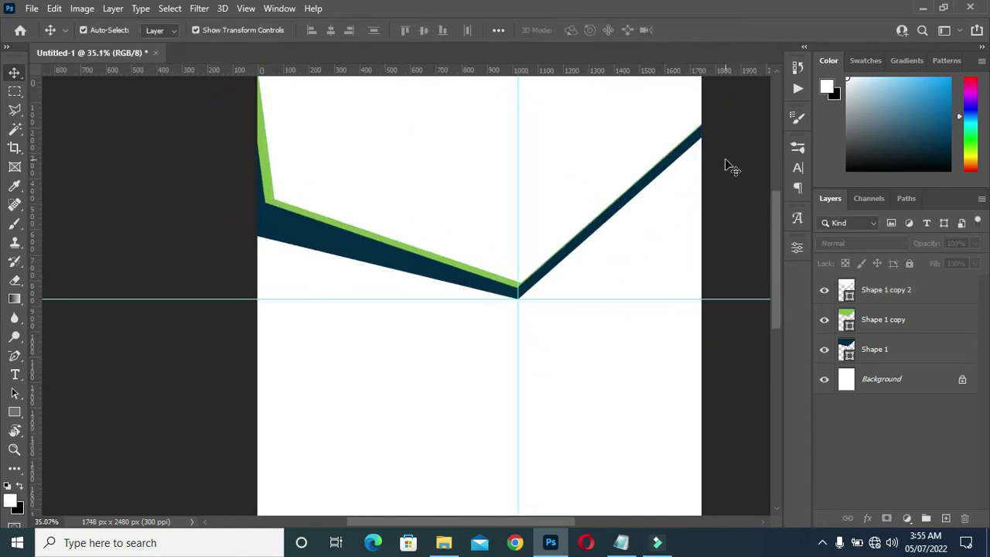
{"action": "left_click_drag", "start_coordinate": [777, 276], "coordinate": [780, 285]}
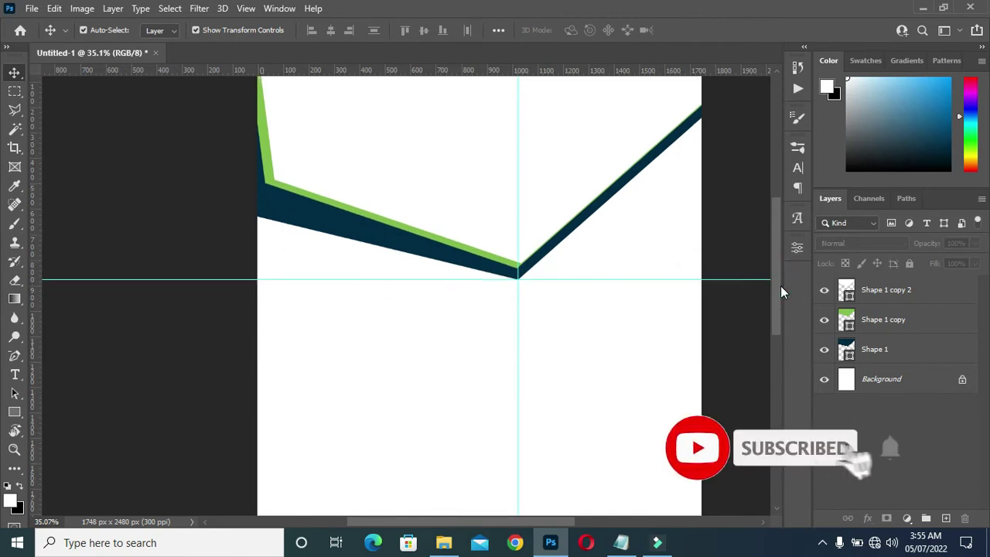
{"action": "scroll", "coordinate": [696, 355], "scroll_direction": "down", "scroll_amount": 2}
{"action": "left_click", "coordinate": [443, 542]}
{"action": "left_click_drag", "start_coordinate": [379, 302], "coordinate": [137, 353]}
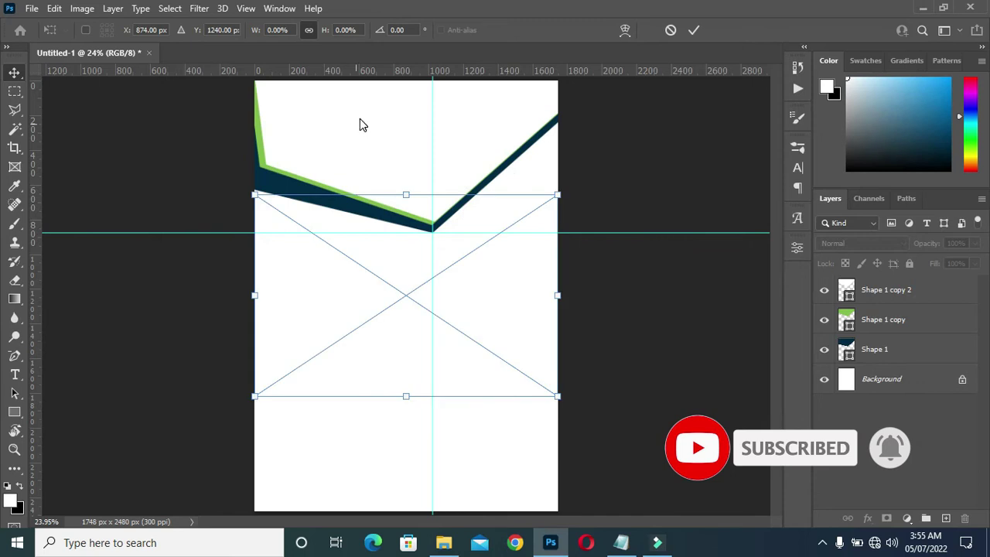
{"action": "left_click_drag", "start_coordinate": [413, 283], "coordinate": [406, 122]}
{"action": "left_click_drag", "start_coordinate": [391, 179], "coordinate": [399, 217]}
{"action": "left_click", "coordinate": [691, 31]}
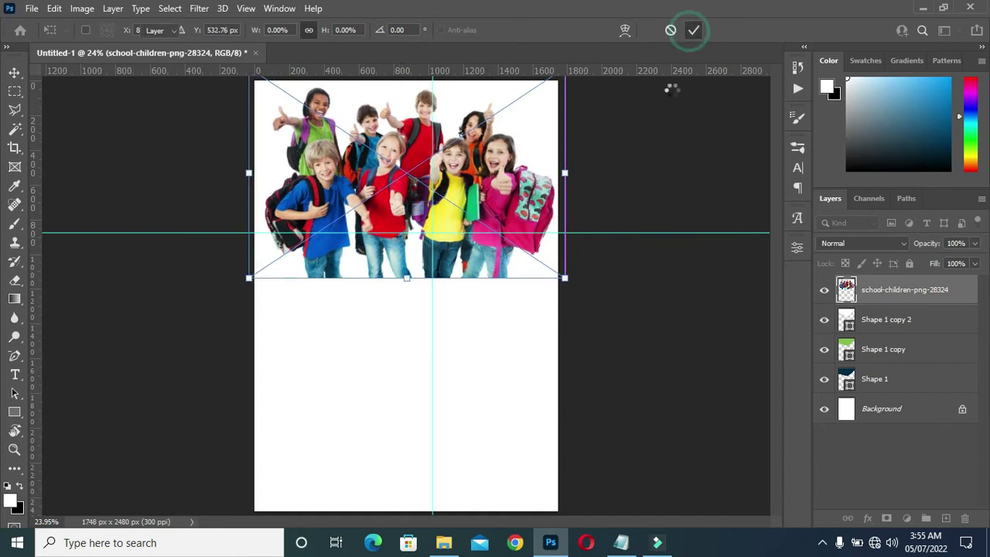
Step: Clip the school-children image to the white Shape 1 copy 2 layer with a clipping mask
{"action": "right_click", "coordinate": [874, 299]}
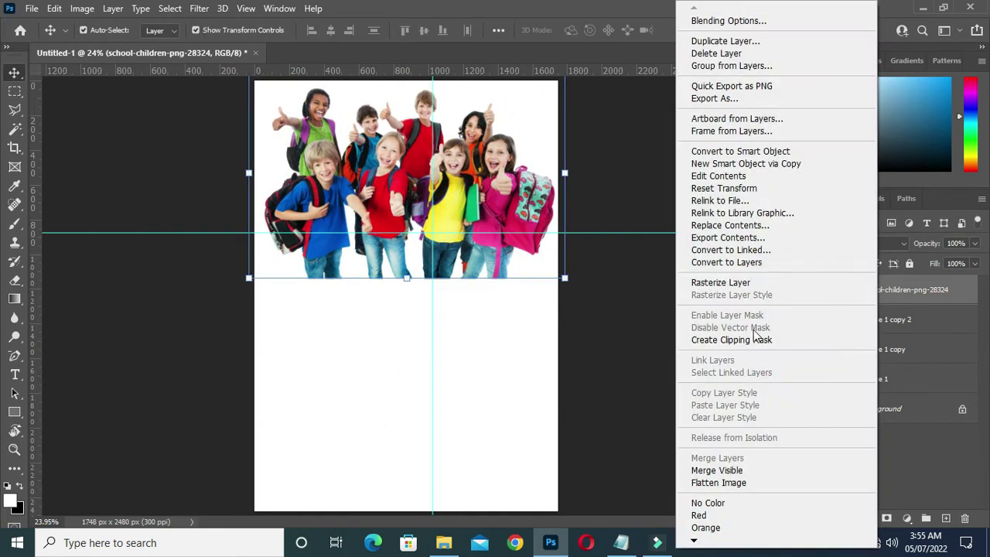
{"action": "left_click", "coordinate": [751, 338]}
{"action": "left_click", "coordinate": [631, 270]}
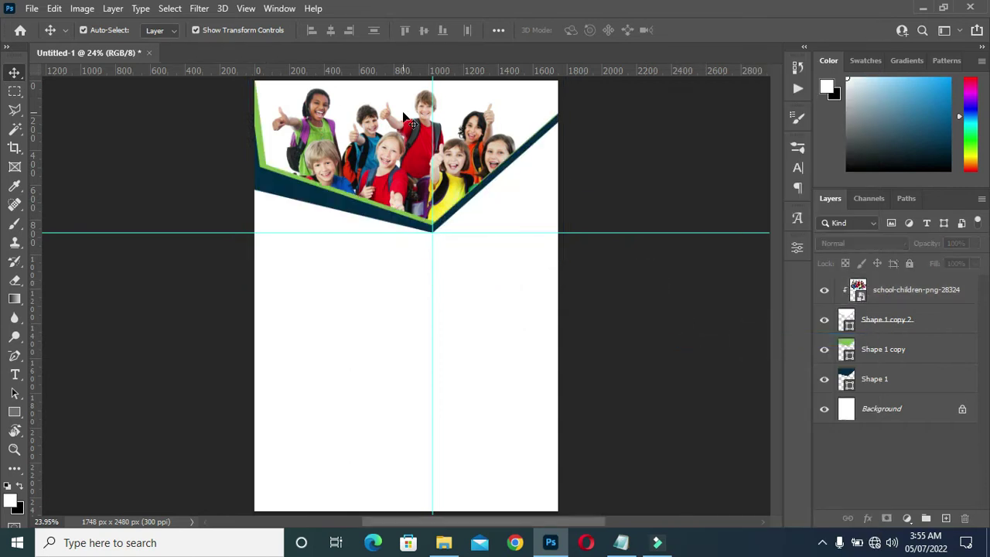
Step: Shrink the clipped school-children image slightly and nudge it upward within the white shape
{"action": "scroll", "coordinate": [417, 128], "scroll_direction": "up", "scroll_amount": 2}
{"action": "scroll", "coordinate": [421, 130], "scroll_direction": "down", "scroll_amount": 1}
{"action": "left_click", "coordinate": [369, 148]}
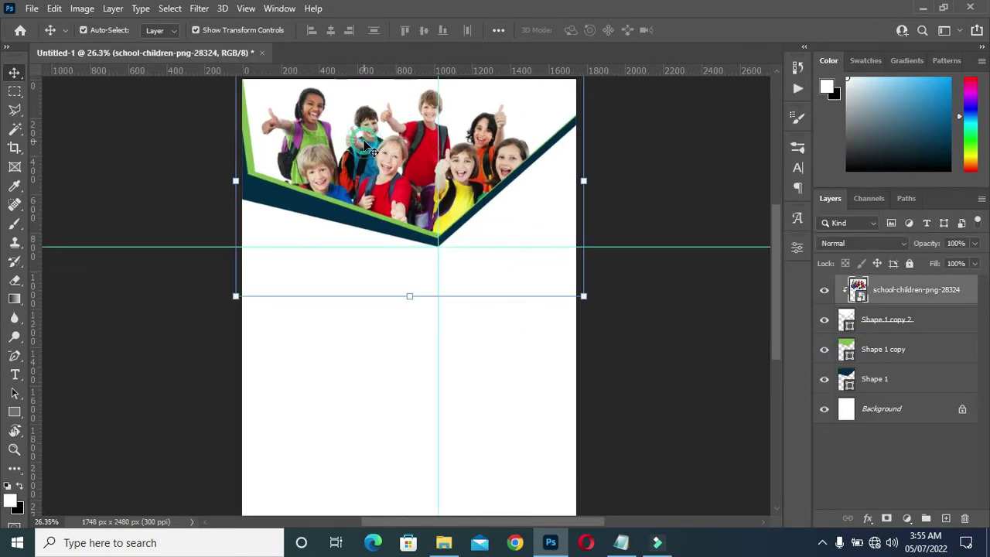
{"action": "mouse_move", "coordinate": [409, 299]}
{"action": "left_mouse_down"}
{"action": "mouse_move", "coordinate": [410, 325]}
{"action": "mouse_move", "coordinate": [407, 293]}
{"action": "left_mouse_up"}
{"action": "left_click_drag", "start_coordinate": [392, 189], "coordinate": [390, 182]}
{"action": "left_click", "coordinate": [693, 29]}
{"action": "key", "text": "Return"}
Step: Place the back-to-school-png-23359 image from the file folder on the page and scale it down roughly
{"action": "scroll", "coordinate": [338, 158], "scroll_direction": "up", "scroll_amount": 2}
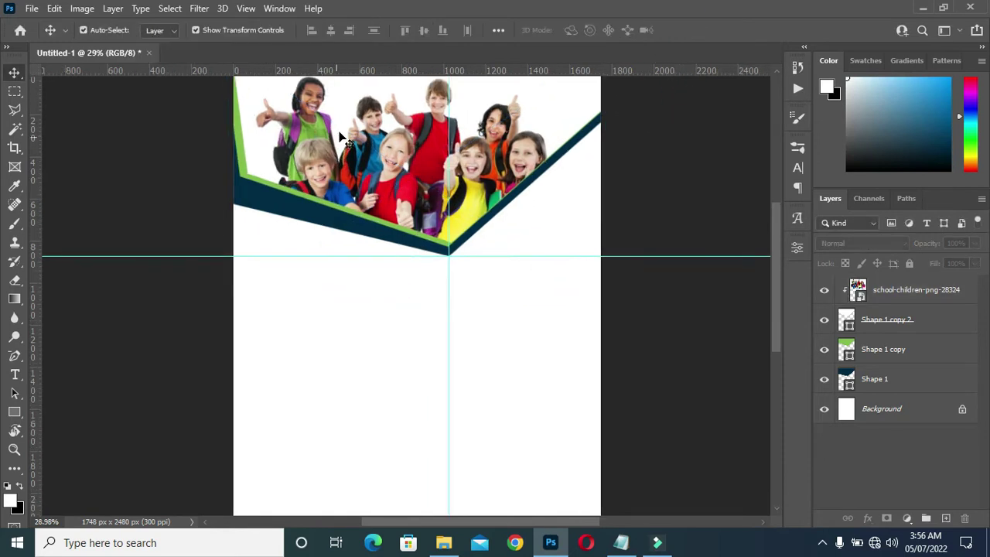
{"action": "scroll", "coordinate": [463, 194], "scroll_direction": "down", "scroll_amount": 2}
{"action": "left_click_drag", "start_coordinate": [778, 263], "coordinate": [770, 280]}
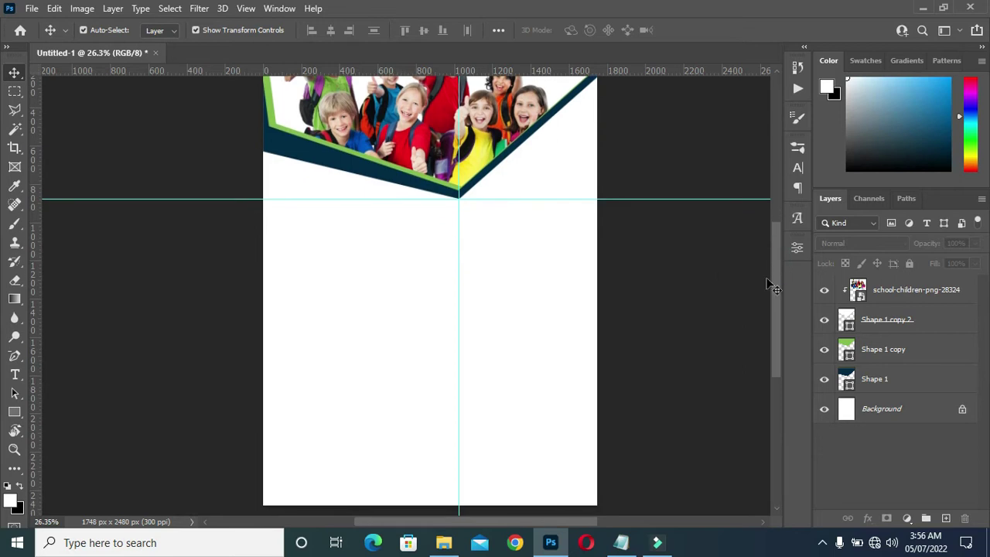
{"action": "left_click", "coordinate": [443, 542]}
{"action": "left_click_drag", "start_coordinate": [375, 189], "coordinate": [194, 283]}
{"action": "left_click_drag", "start_coordinate": [600, 289], "coordinate": [420, 286]}
Step: Scale the Back to School image to 19.43% and position it below the navy band near the page's left edge
{"action": "scroll", "coordinate": [389, 230], "scroll_direction": "up", "scroll_amount": 2}
{"action": "left_click_drag", "start_coordinate": [334, 290], "coordinate": [346, 232]}
{"action": "left_click_drag", "start_coordinate": [442, 247], "coordinate": [397, 247]}
{"action": "left_click_drag", "start_coordinate": [323, 251], "coordinate": [337, 224]}
{"action": "left_click_drag", "start_coordinate": [410, 166], "coordinate": [398, 177]}
{"action": "left_click_drag", "start_coordinate": [352, 209], "coordinate": [342, 209]}
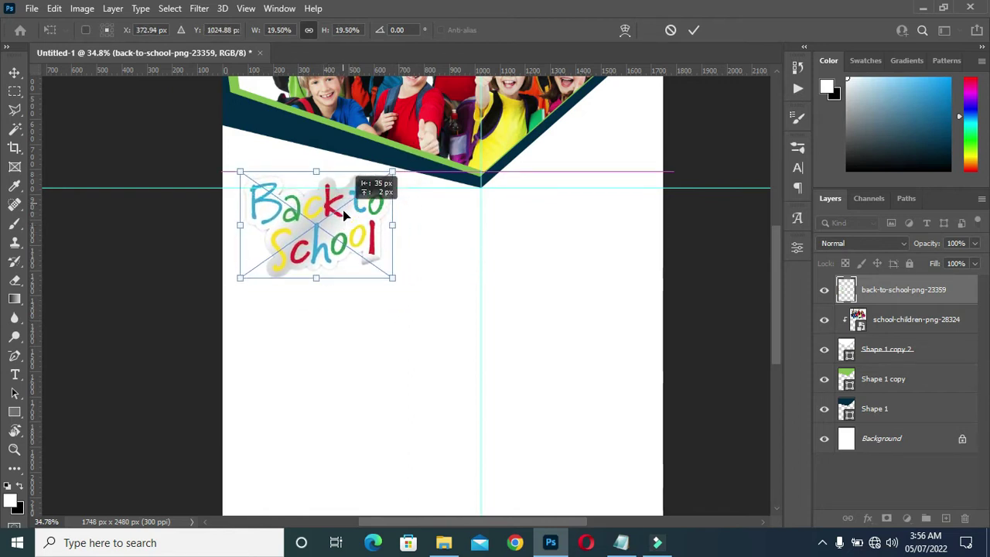
{"action": "mouse_move", "coordinate": [391, 279]}
{"action": "left_mouse_down"}
{"action": "mouse_move", "coordinate": [389, 267]}
{"action": "mouse_move", "coordinate": [392, 277]}
{"action": "left_mouse_up"}
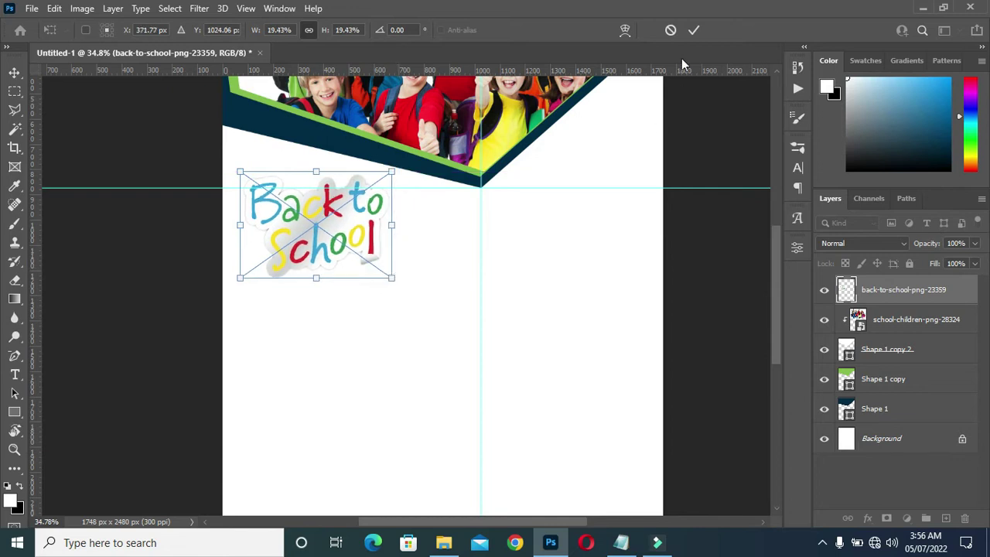
{"action": "left_click", "coordinate": [693, 29]}
{"action": "key", "text": "ctrl+0"}
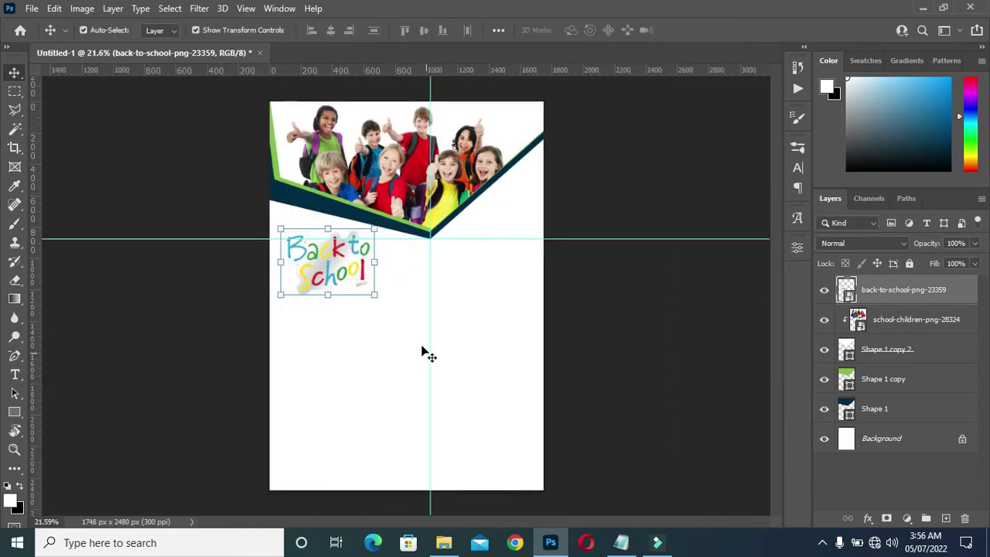
Step: Copy the school name from the text notes and paste it as 8 pt Bell Gothic Std point text just right of the vertical guide
{"action": "scroll", "coordinate": [410, 346], "scroll_direction": "up", "scroll_amount": 3}
{"action": "scroll", "coordinate": [436, 289], "scroll_direction": "down", "scroll_amount": 1}
{"action": "left_click", "coordinate": [288, 333]}
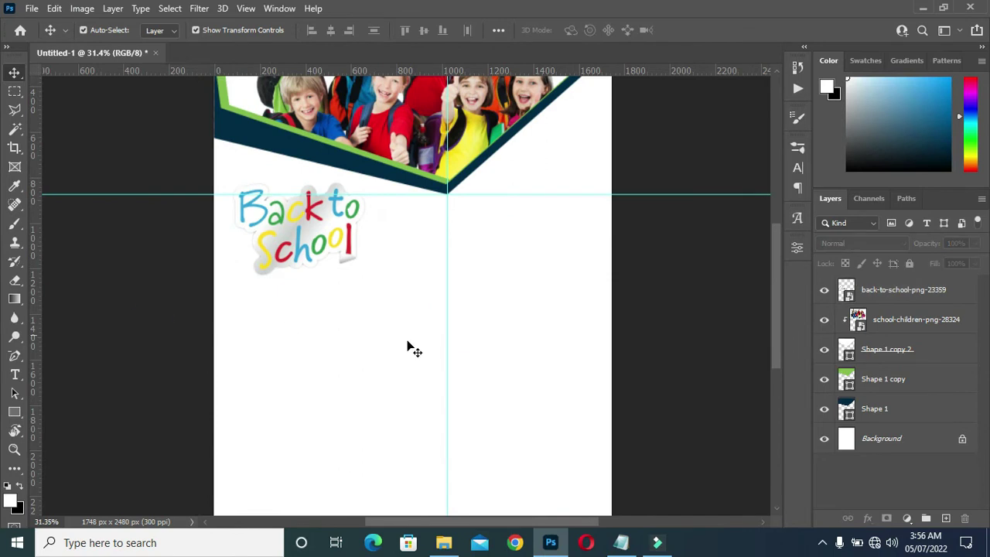
{"action": "left_click", "coordinate": [621, 542]}
{"action": "left_click_drag", "start_coordinate": [174, 95], "coordinate": [451, 91]}
{"action": "key", "text": "ctrl+c"}
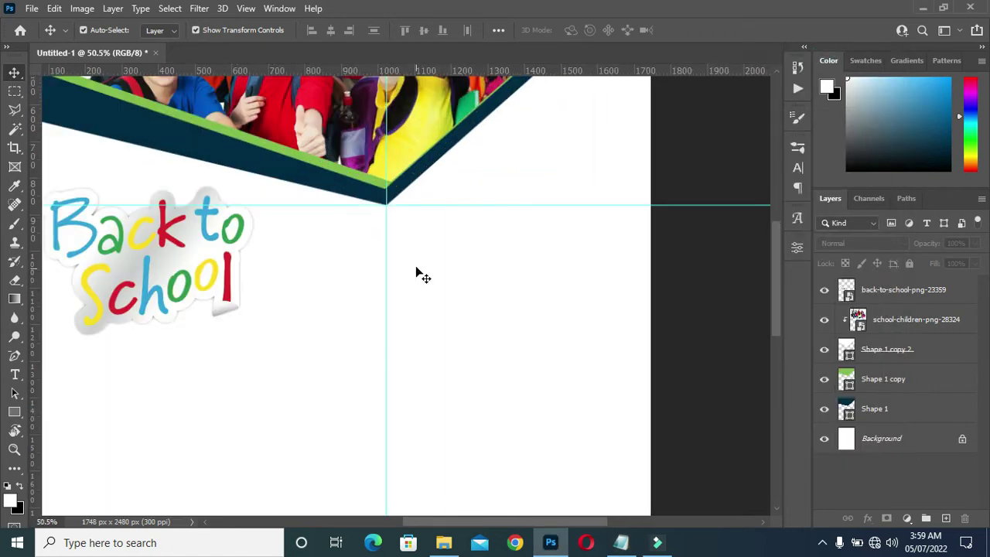
{"action": "key", "text": "t"}
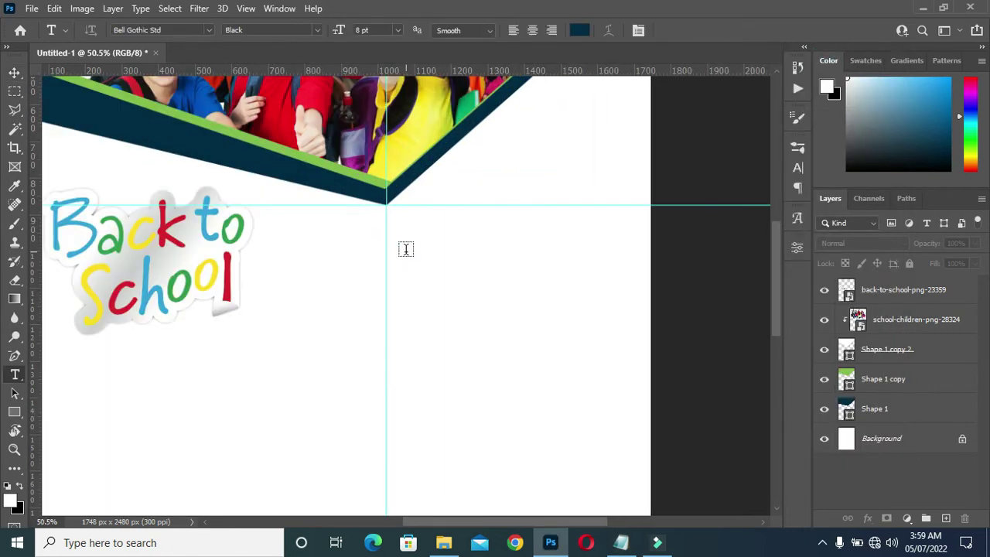
{"action": "left_click", "coordinate": [404, 249]}
{"action": "key", "text": "ctrl+v"}
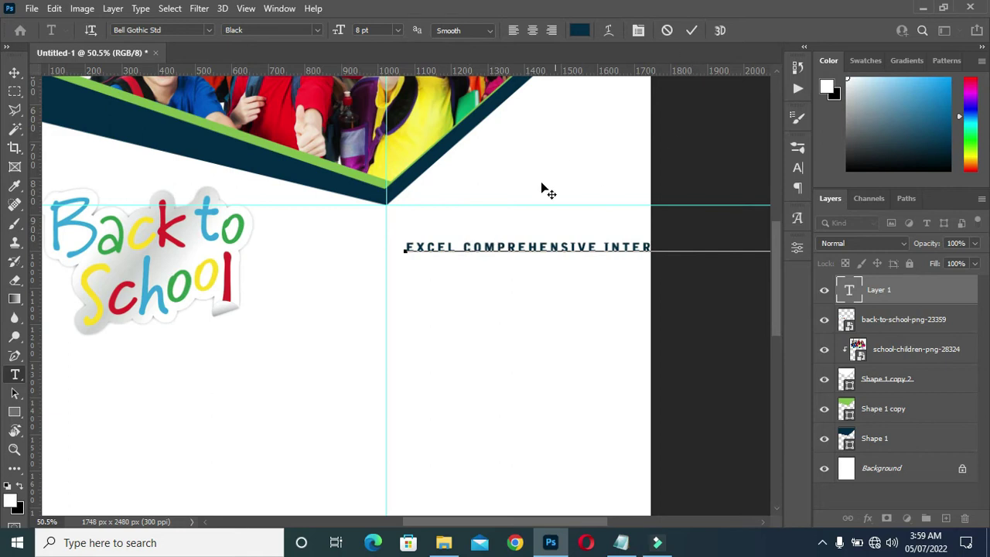
Step: Break the school name into four lines: EXCEL, COMPREHENSIVE, INTERNATIONAL, and SCHOOL, ABUJA
{"action": "left_click", "coordinate": [464, 245]}
{"action": "key", "text": "BackSpace"}
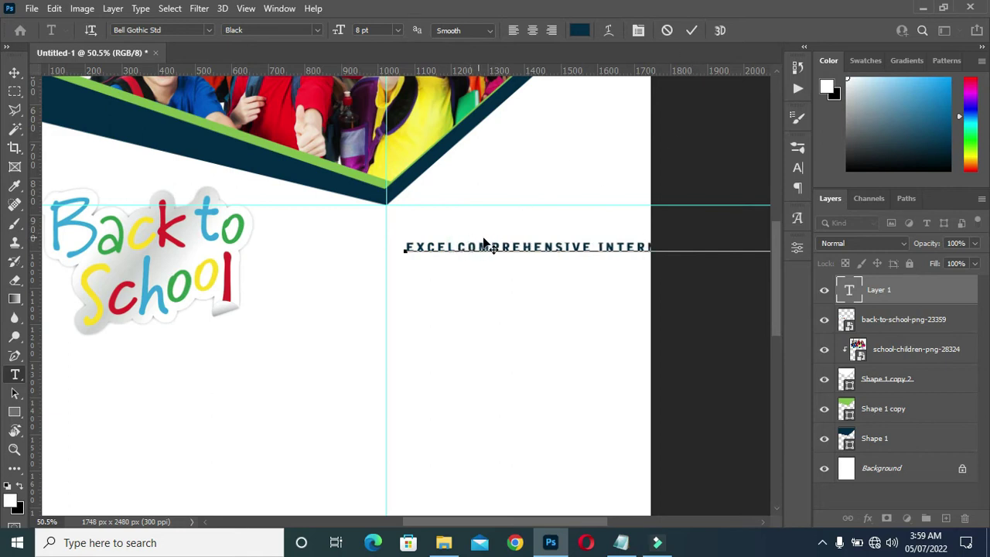
{"action": "key", "text": "Return"}
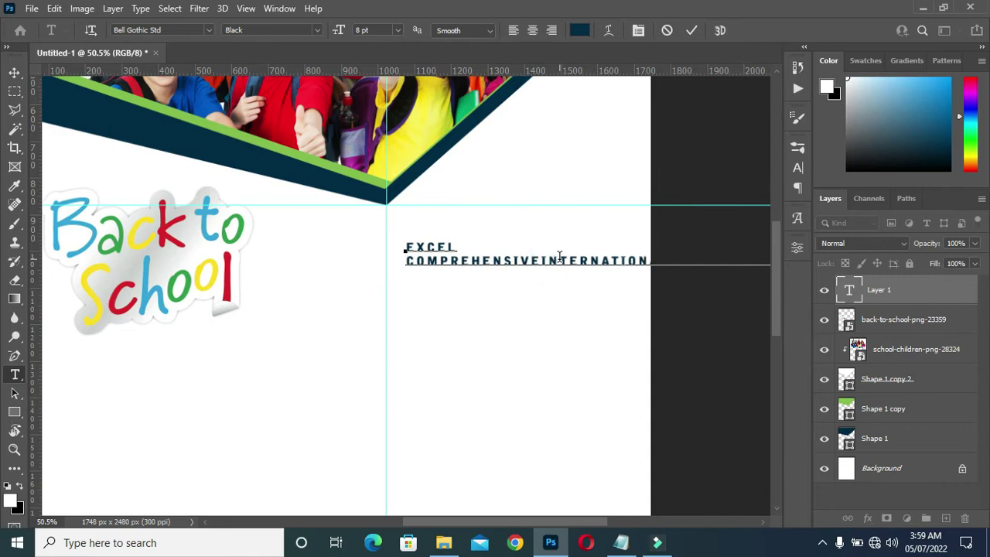
{"action": "key", "text": "Return"}
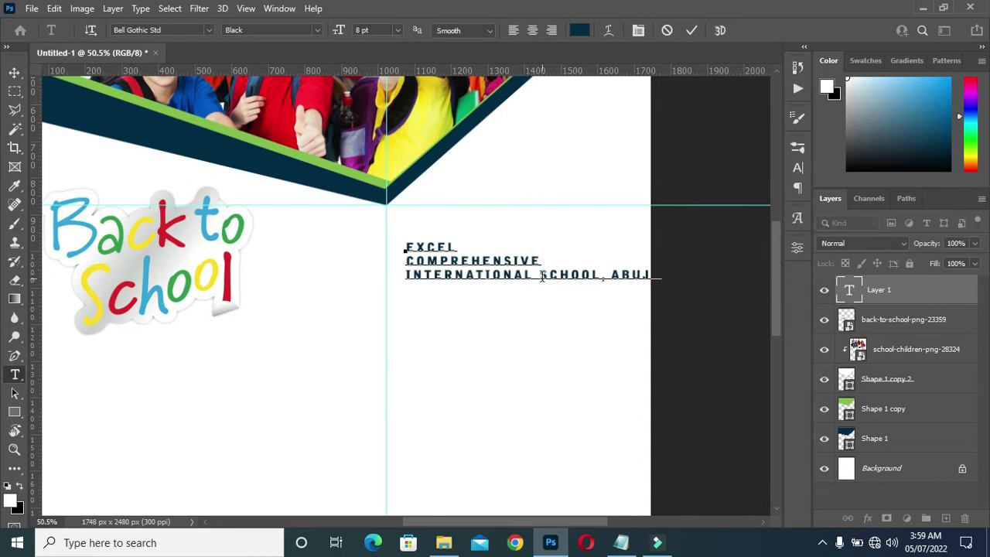
{"action": "key", "text": "Return"}
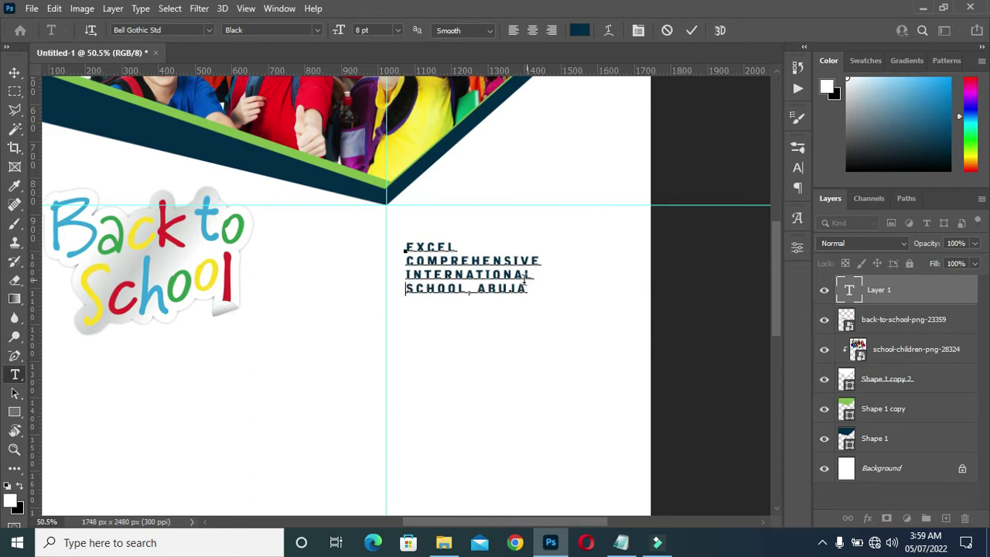
{"action": "key", "text": "BackSpace"}
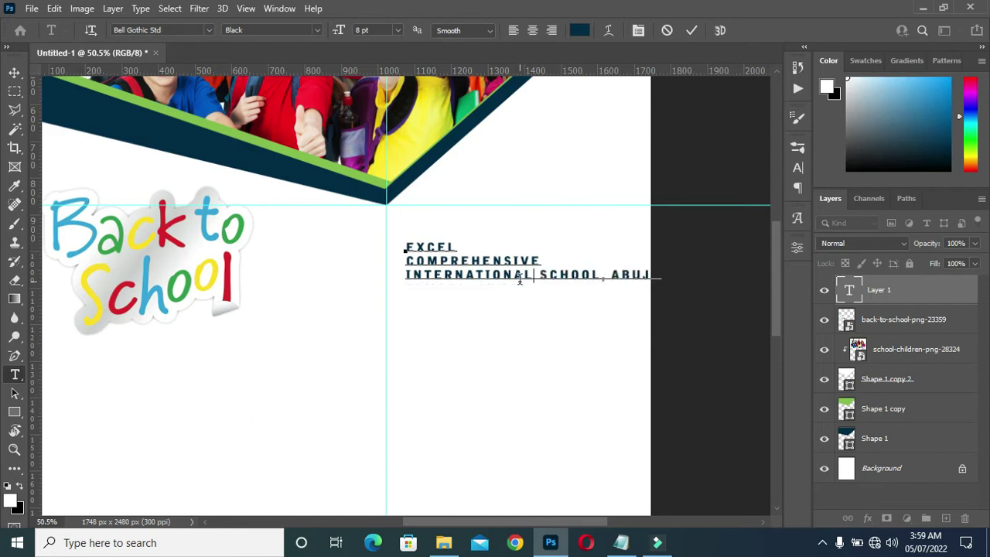
{"action": "key", "text": "Return"}
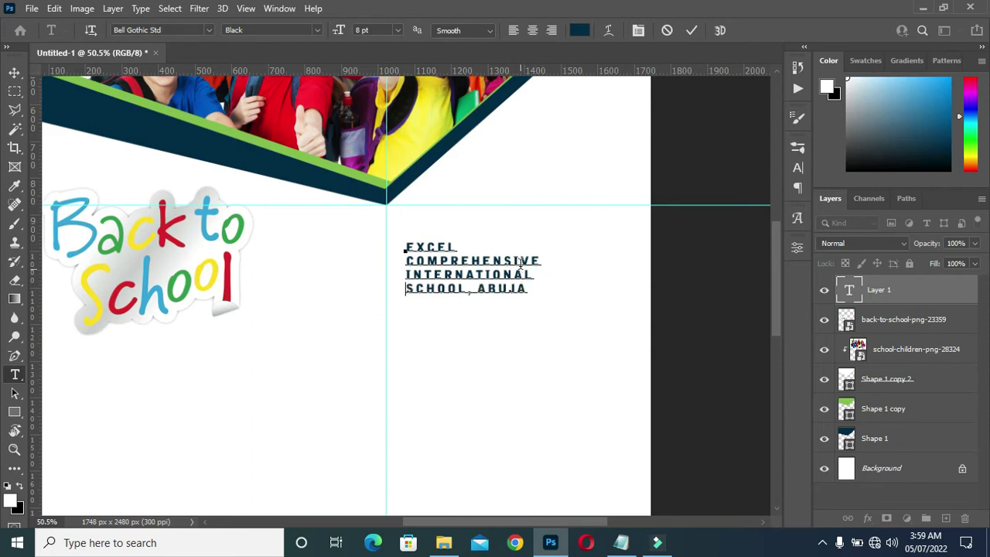
Step: Cut the entire four-line school name out of its text layer and finish editing the layer
{"action": "left_click_drag", "start_coordinate": [407, 247], "coordinate": [532, 287]}
{"action": "right_click", "coordinate": [484, 270]}
{"action": "left_click", "coordinate": [507, 270]}
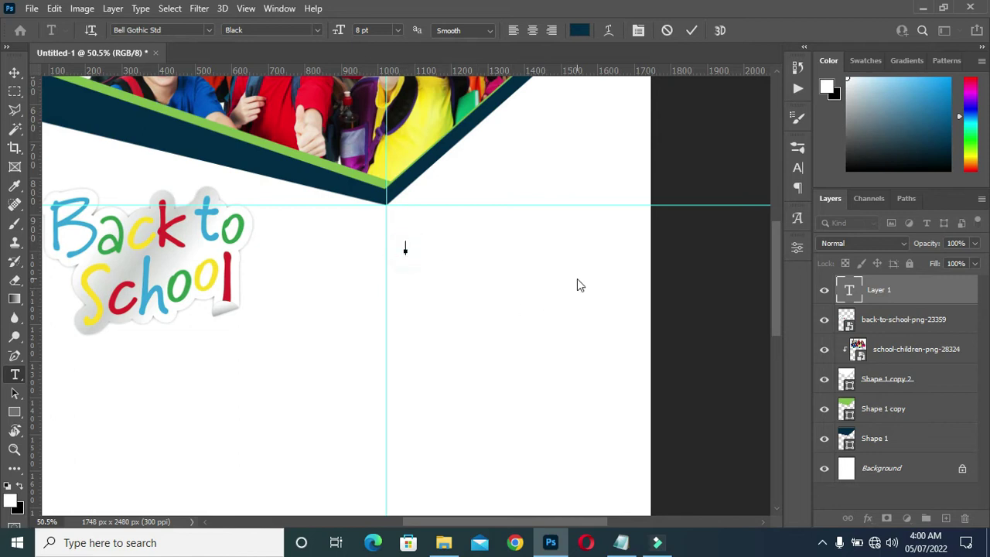
{"action": "left_click", "coordinate": [692, 30]}
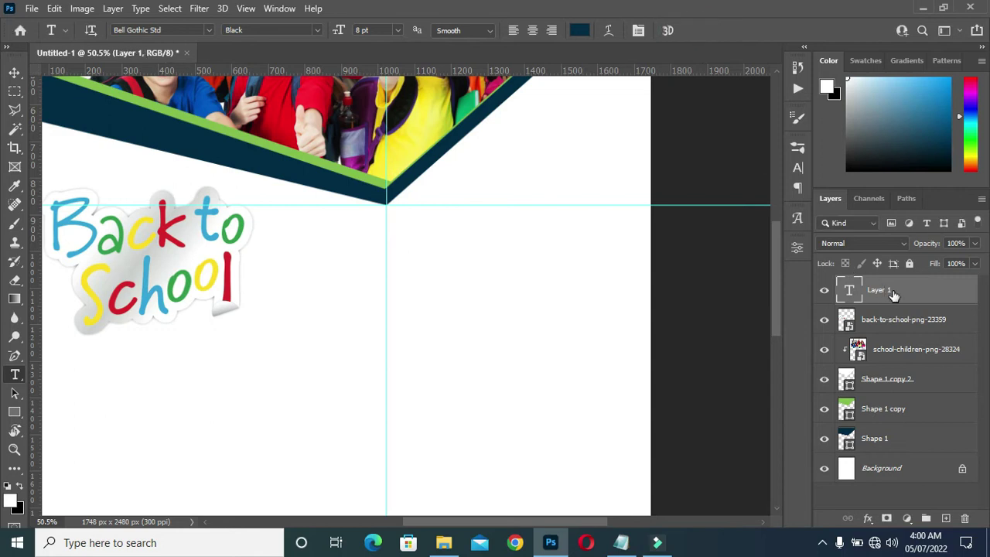
Step: Draw a paragraph text box beneath the navy band's right arm and set its character tracking to 0
{"action": "left_click_drag", "start_coordinate": [468, 143], "coordinate": [562, 176]}
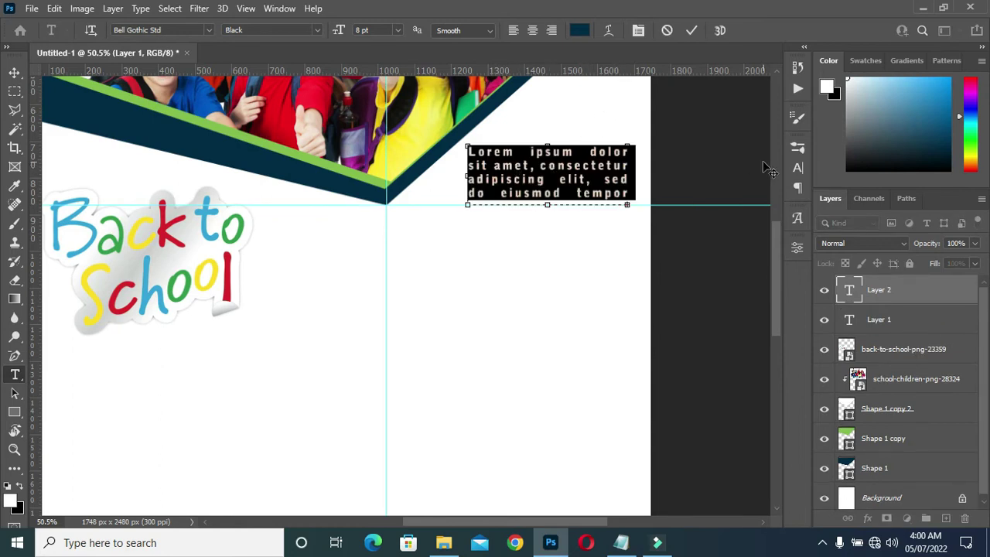
{"action": "left_click", "coordinate": [797, 168]}
{"action": "left_click_drag", "start_coordinate": [719, 199], "coordinate": [718, 198]}
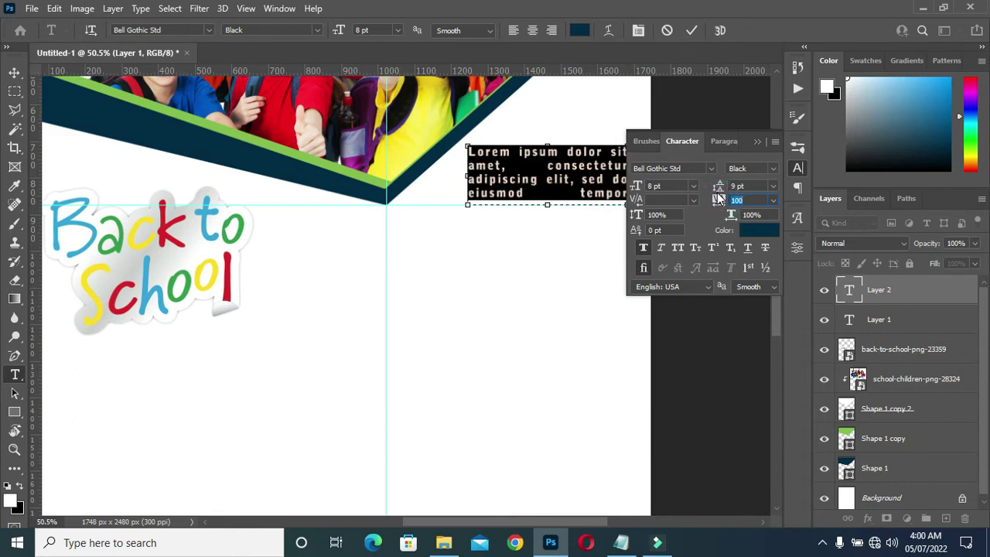
{"action": "type", "text": "0"}
{"action": "key", "text": "Return"}
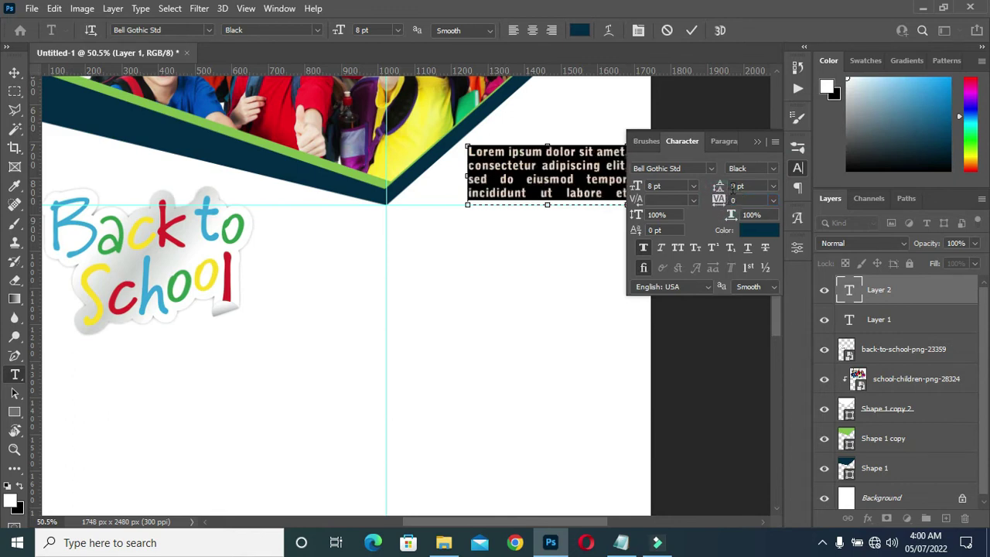
{"action": "left_click", "coordinate": [757, 140]}
Step: Paste the four-line school name into the new text box and select all of its text
{"action": "key", "text": "ctrl+v"}
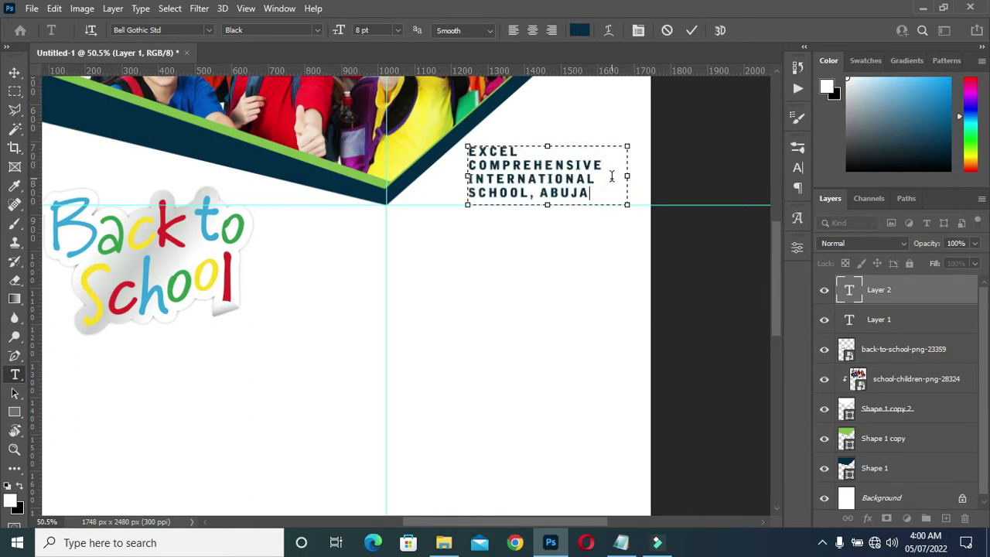
{"action": "key", "text": "ctrl+a"}
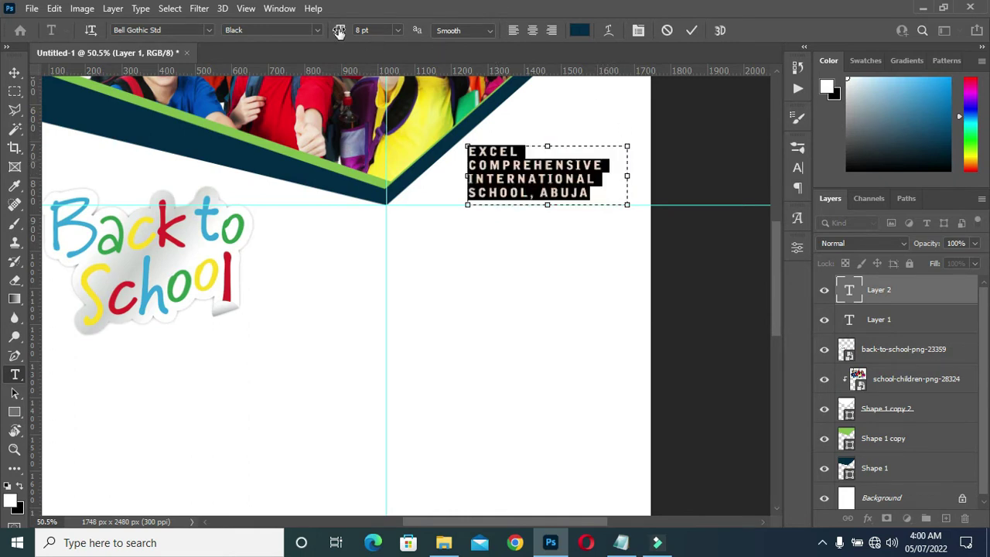
Step: Set the selected school name's font size to 9 pt and finish editing the text
{"action": "left_click_drag", "start_coordinate": [339, 31], "coordinate": [341, 31]}
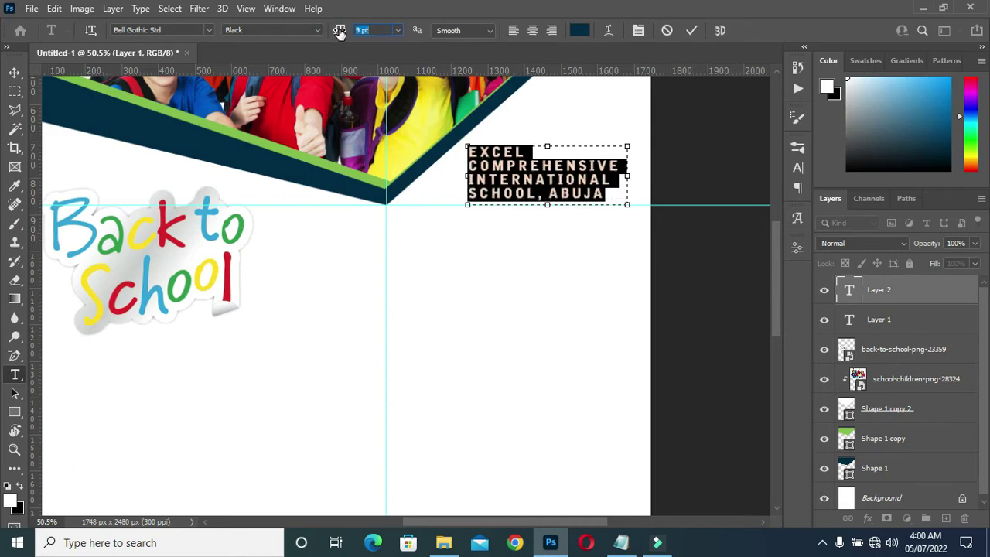
{"action": "left_click", "coordinate": [691, 30]}
{"action": "scroll", "coordinate": [597, 155], "scroll_direction": "down", "scroll_amount": 2}
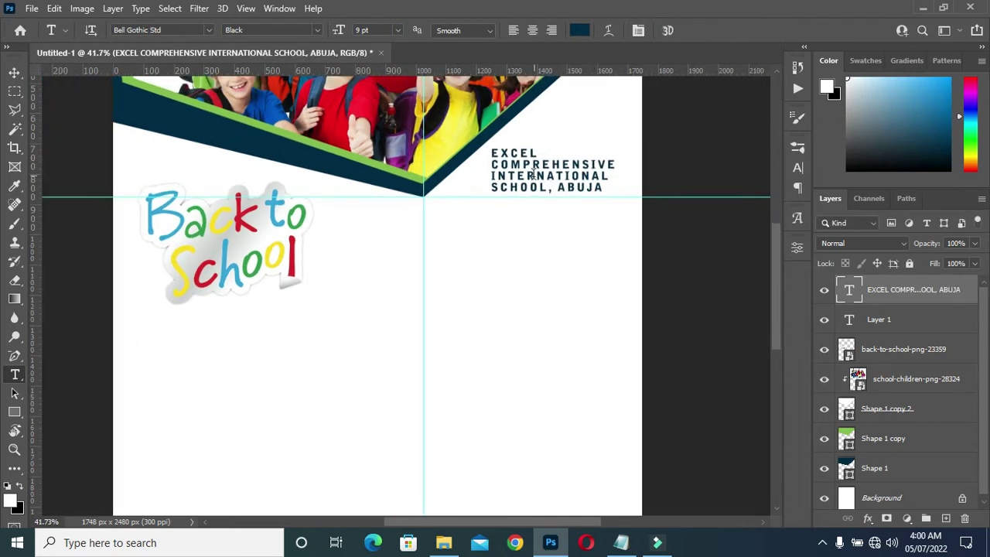
Step: Scale the school name block up proportionally to about 108% beneath the navy band's right arm
{"action": "left_click", "coordinate": [14, 72]}
{"action": "scroll", "coordinate": [518, 140], "scroll_direction": "up", "scroll_amount": 1}
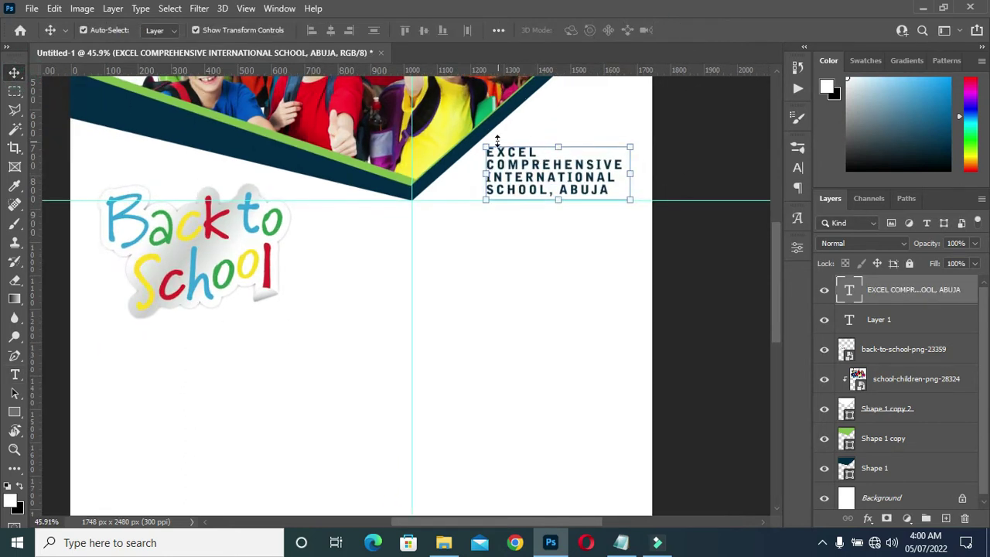
{"action": "left_click_drag", "start_coordinate": [485, 146], "coordinate": [479, 144]}
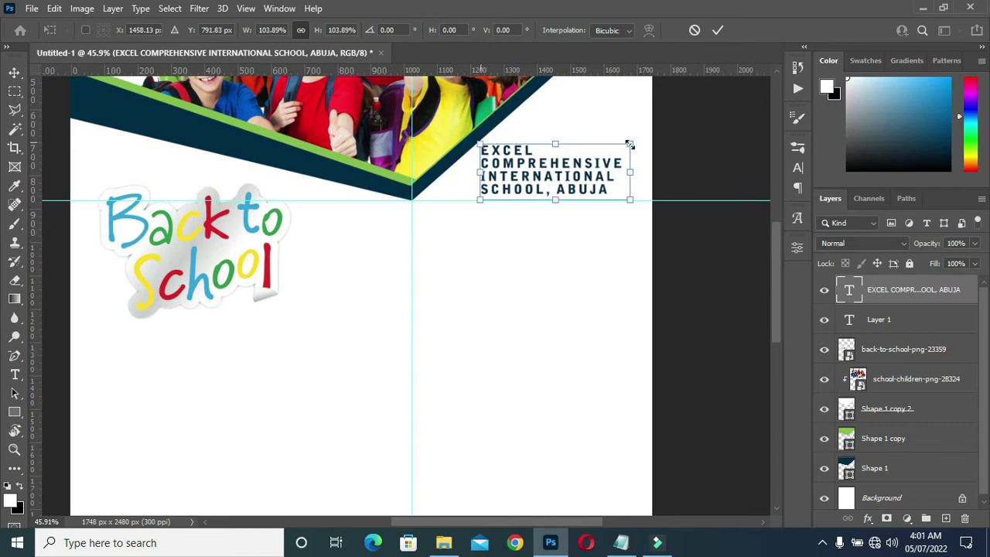
{"action": "left_click_drag", "start_coordinate": [628, 146], "coordinate": [633, 137]}
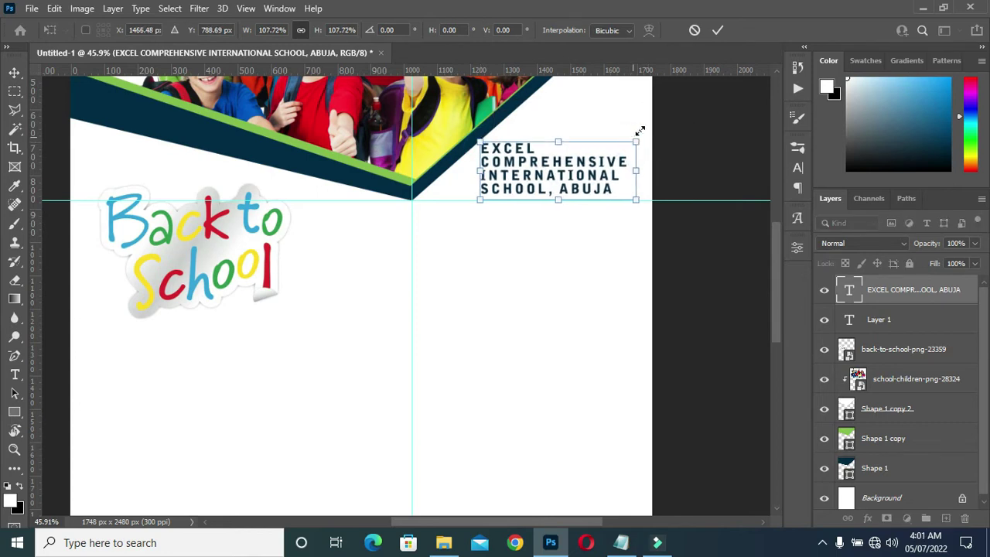
{"action": "left_click", "coordinate": [719, 29]}
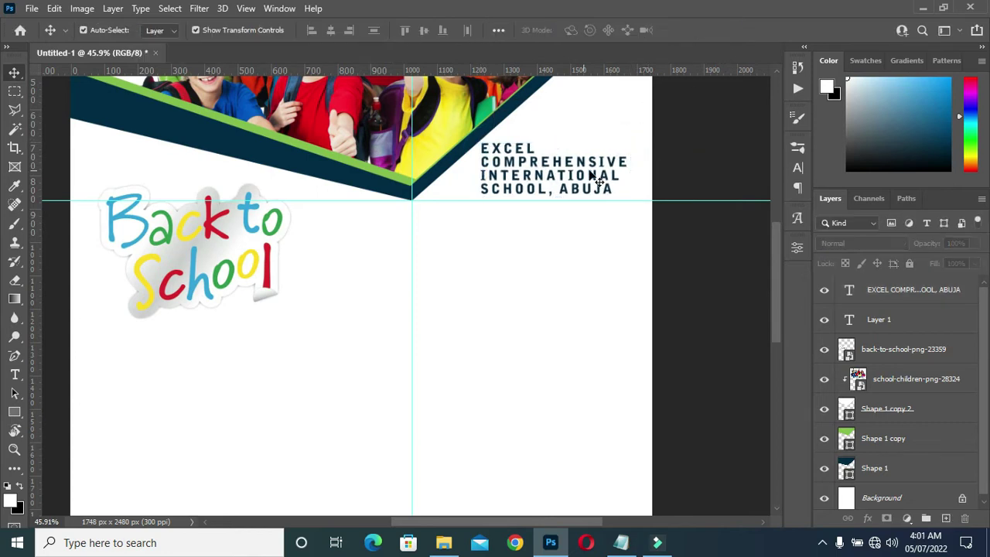
Step: Start a pen shape with a convex curve running from beyond the page's left edge, beneath the Back to School graphic, to the page's right edge
{"action": "scroll", "coordinate": [609, 194], "scroll_direction": "down", "scroll_amount": 3}
{"action": "scroll", "coordinate": [609, 193], "scroll_direction": "down", "scroll_amount": 3}
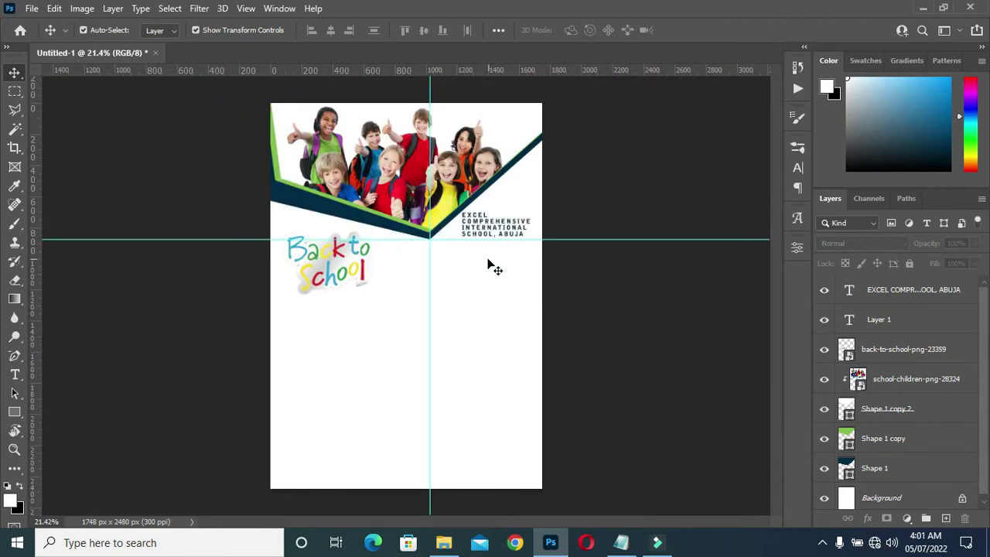
{"action": "scroll", "coordinate": [495, 265], "scroll_direction": "up", "scroll_amount": 4}
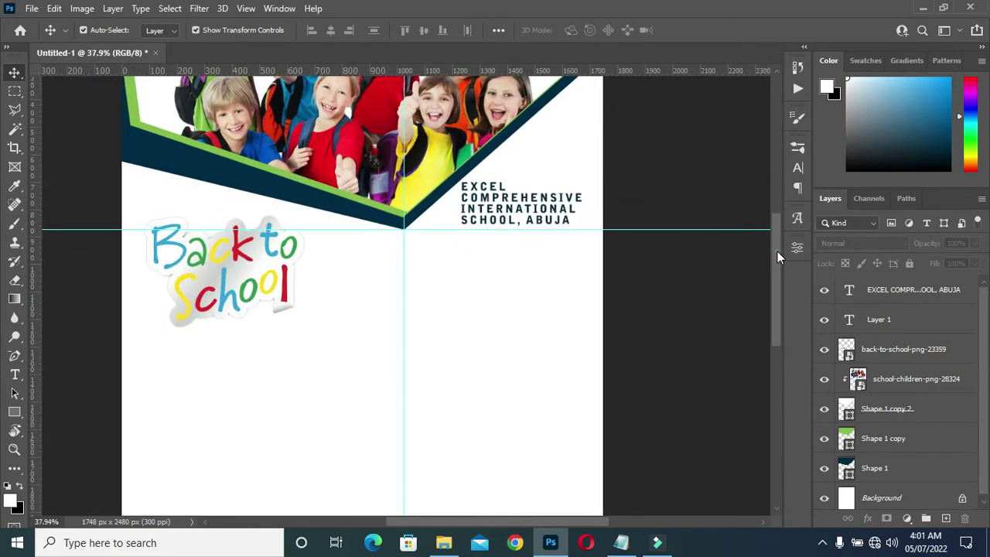
{"action": "scroll", "coordinate": [777, 251], "scroll_direction": "down", "scroll_amount": 4}
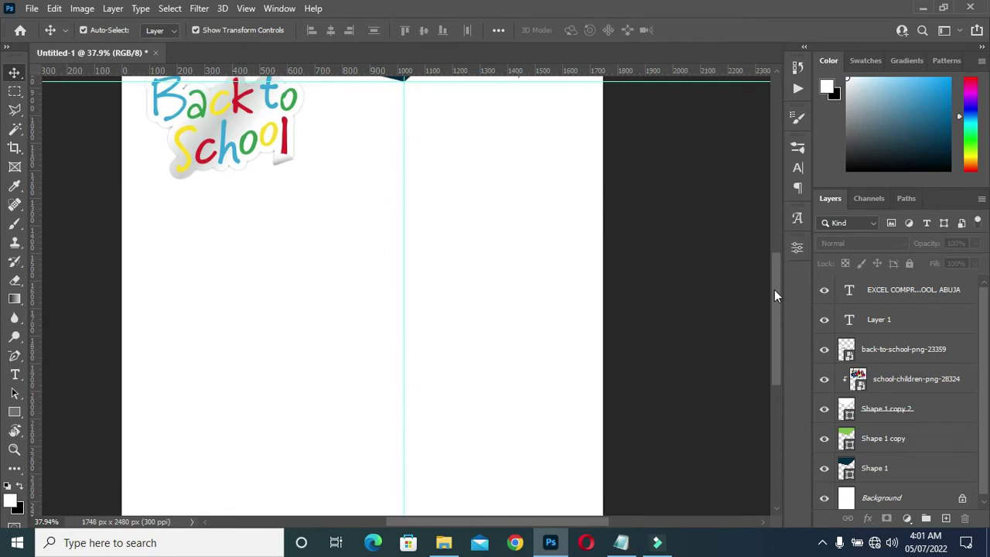
{"action": "scroll", "coordinate": [631, 241], "scroll_direction": "up", "scroll_amount": 4}
{"action": "scroll", "coordinate": [642, 230], "scroll_direction": "down", "scroll_amount": 1}
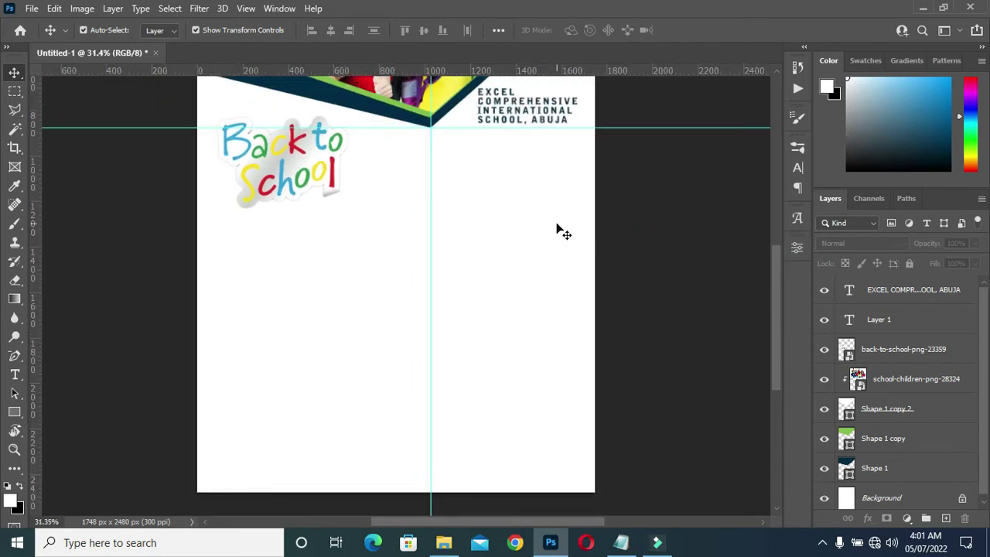
{"action": "left_click", "coordinate": [14, 355]}
{"action": "left_click", "coordinate": [65, 355]}
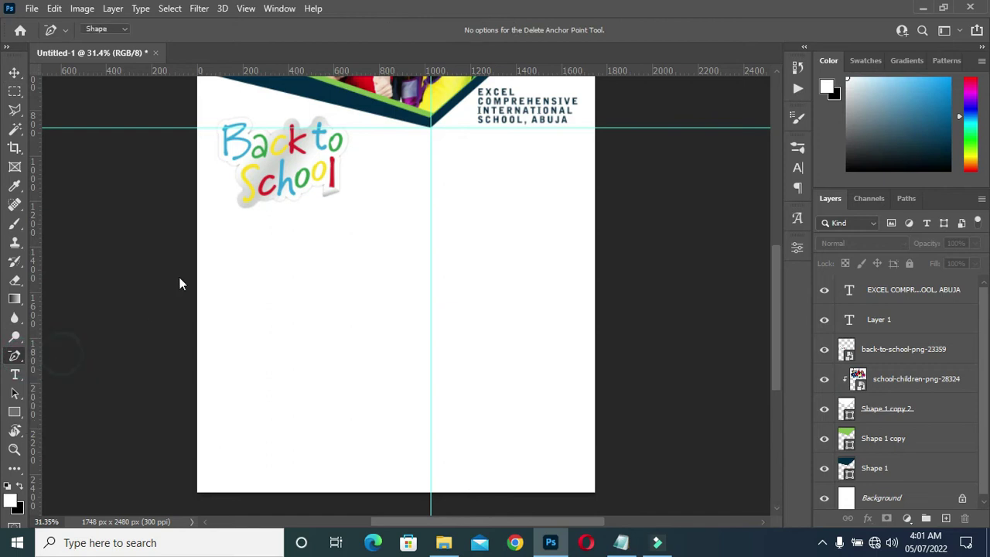
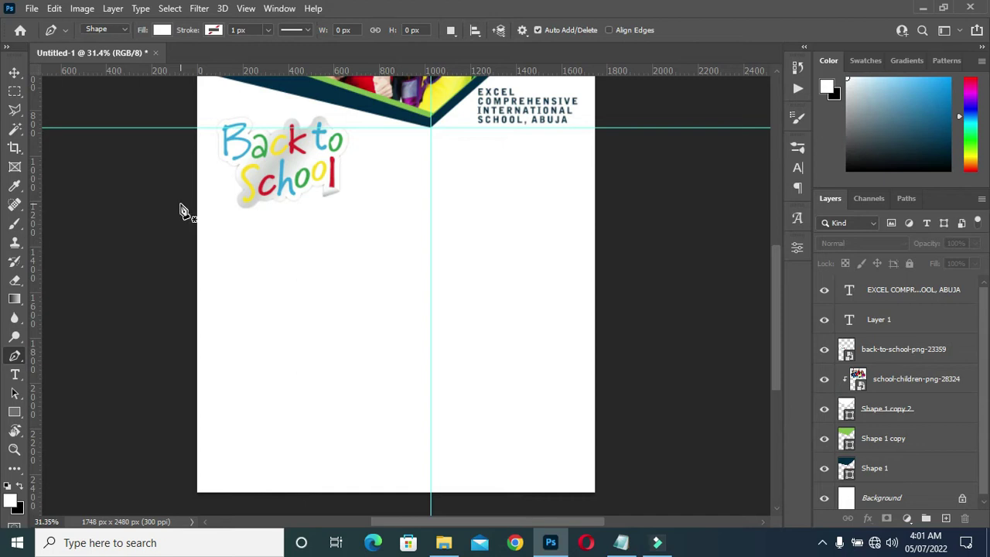
{"action": "left_click", "coordinate": [181, 204]}
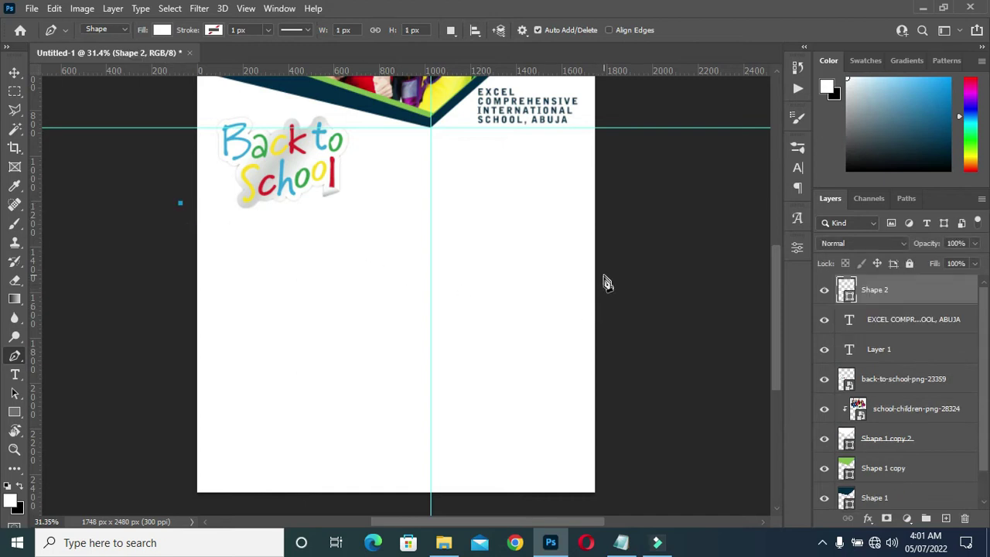
{"action": "left_click_drag", "start_coordinate": [605, 291], "coordinate": [757, 385]}
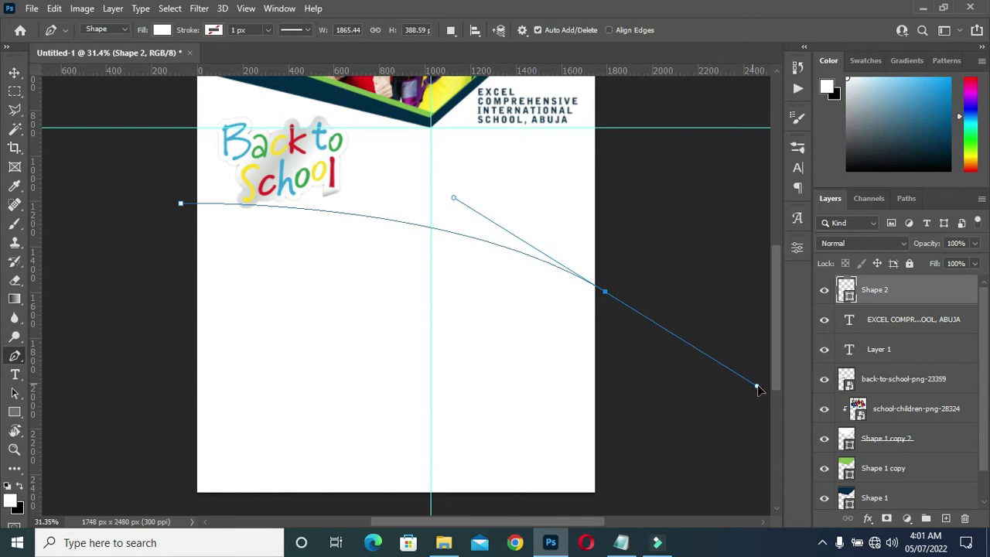
Step: Lower the curve's right endpoint so the open path spans about 1833 x 535 px
{"action": "mouse_move", "coordinate": [605, 291]}
{"action": "left_mouse_down"}
{"action": "mouse_move", "coordinate": [603, 316]}
{"action": "mouse_move", "coordinate": [588, 317]}
{"action": "mouse_move", "coordinate": [601, 309]}
{"action": "left_mouse_up"}
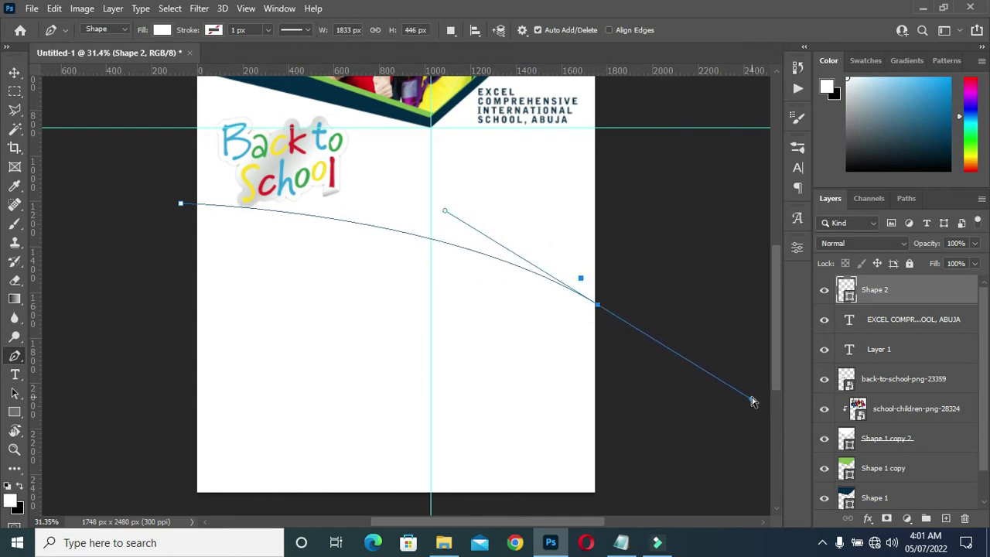
{"action": "mouse_move", "coordinate": [751, 402]}
{"action": "left_mouse_down"}
{"action": "mouse_move", "coordinate": [755, 425]}
{"action": "mouse_move", "coordinate": [779, 421]}
{"action": "mouse_move", "coordinate": [752, 407]}
{"action": "left_mouse_up"}
{"action": "left_click_drag", "start_coordinate": [579, 309], "coordinate": [579, 331]}
{"action": "mouse_move", "coordinate": [422, 237]}
{"action": "left_mouse_down"}
{"action": "mouse_move", "coordinate": [415, 214]}
{"action": "mouse_move", "coordinate": [422, 226]}
{"action": "left_mouse_up"}
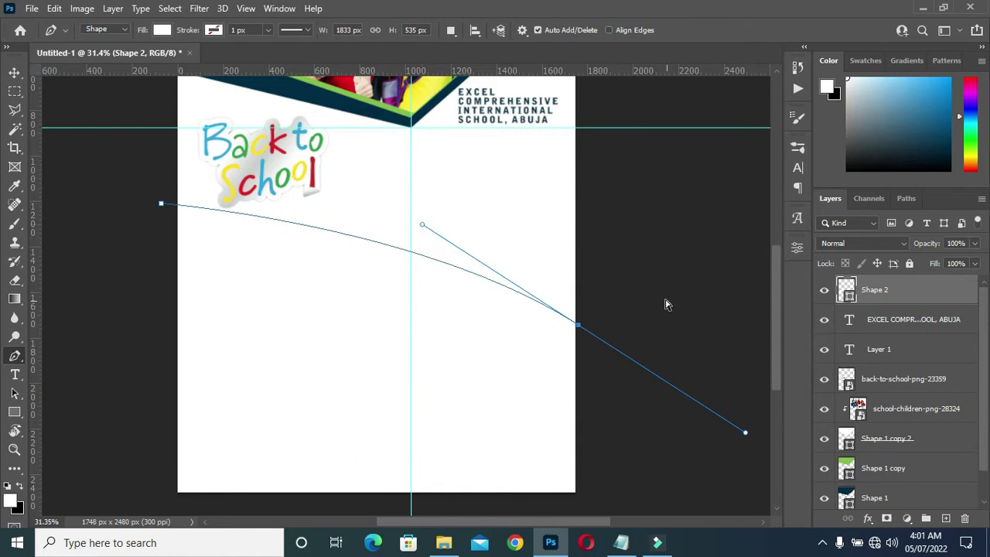
Step: Complete the pen shape with straight sides around the page's bottom corners and close it, about 1863 x 1348 px overall
{"action": "scroll", "coordinate": [653, 303], "scroll_direction": "down", "scroll_amount": 3}
{"action": "scroll", "coordinate": [564, 398], "scroll_direction": "up", "scroll_amount": 2}
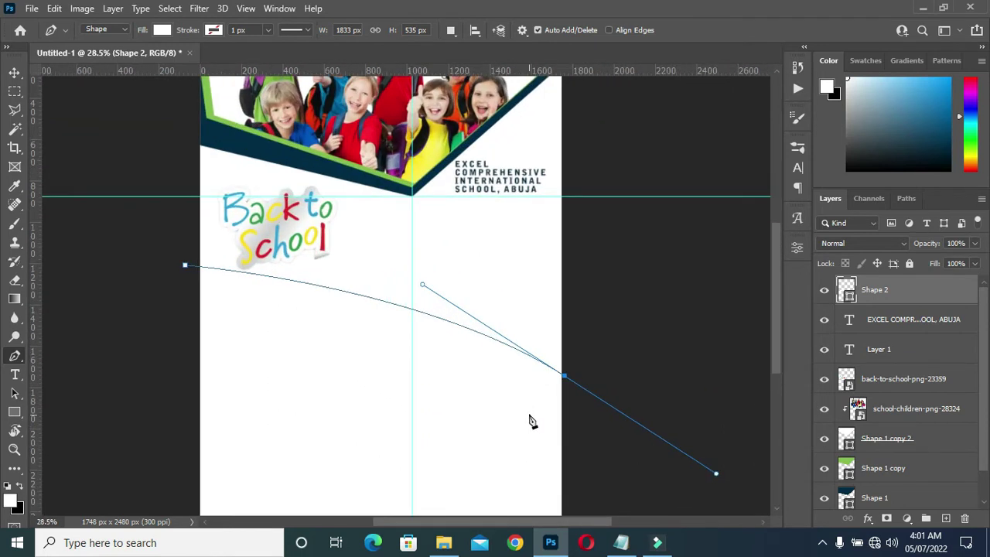
{"action": "scroll", "coordinate": [532, 420], "scroll_direction": "up", "scroll_amount": 1}
{"action": "left_click_drag", "start_coordinate": [773, 361], "coordinate": [776, 409]}
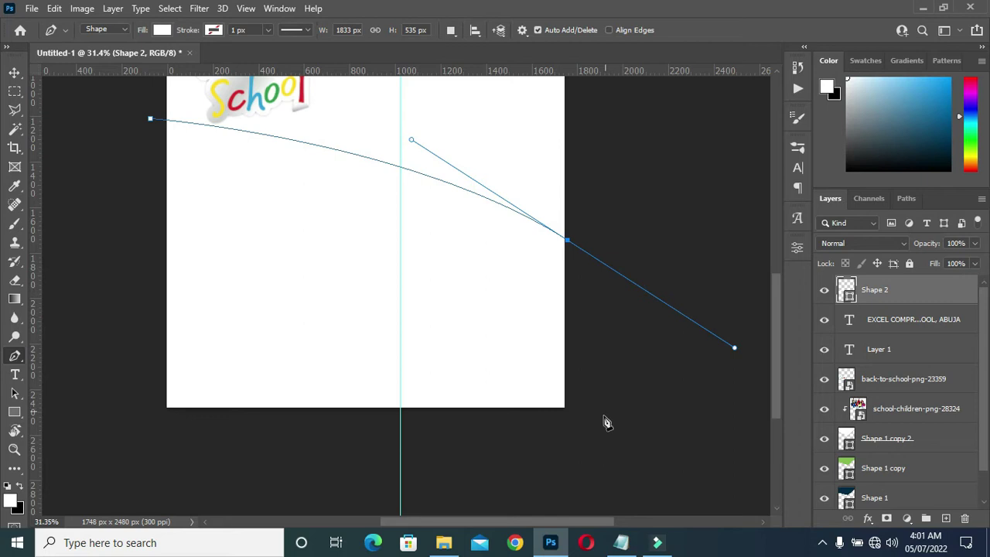
{"action": "left_click", "coordinate": [568, 240]}
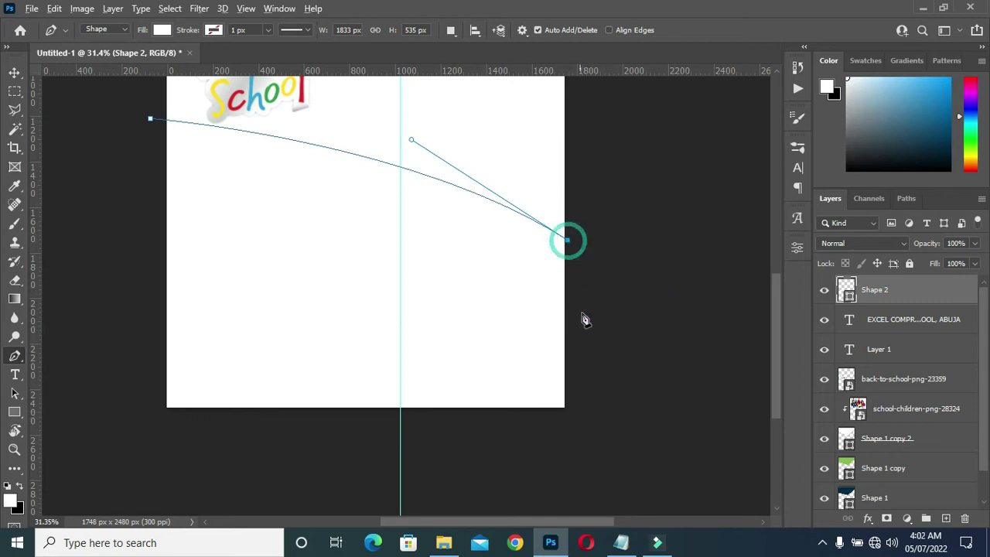
{"action": "left_click", "coordinate": [572, 417]}
{"action": "left_click", "coordinate": [148, 424]}
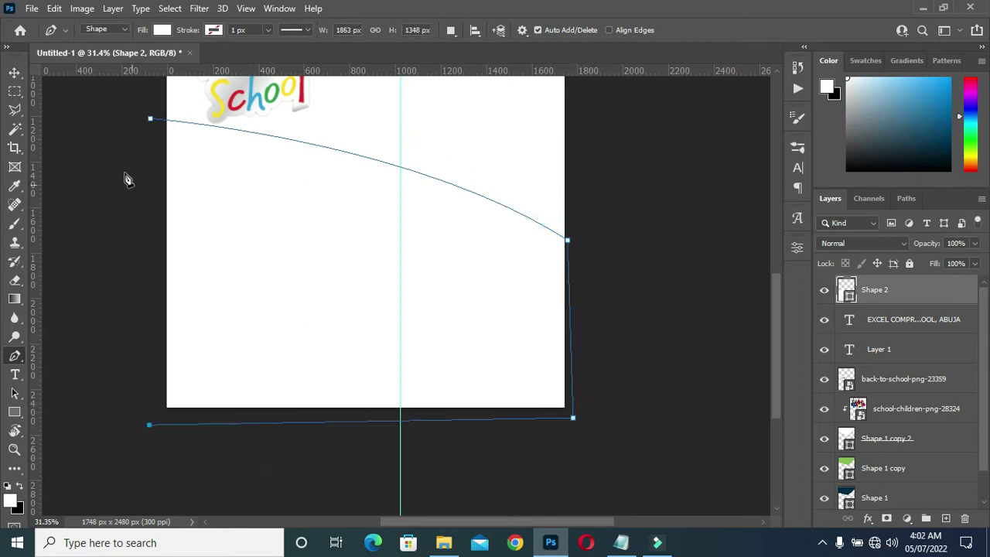
{"action": "left_click", "coordinate": [149, 120]}
Step: Raise the direction handle of the curve's right anchor point to make the arch rounder
{"action": "scroll", "coordinate": [408, 236], "scroll_direction": "down", "scroll_amount": 3}
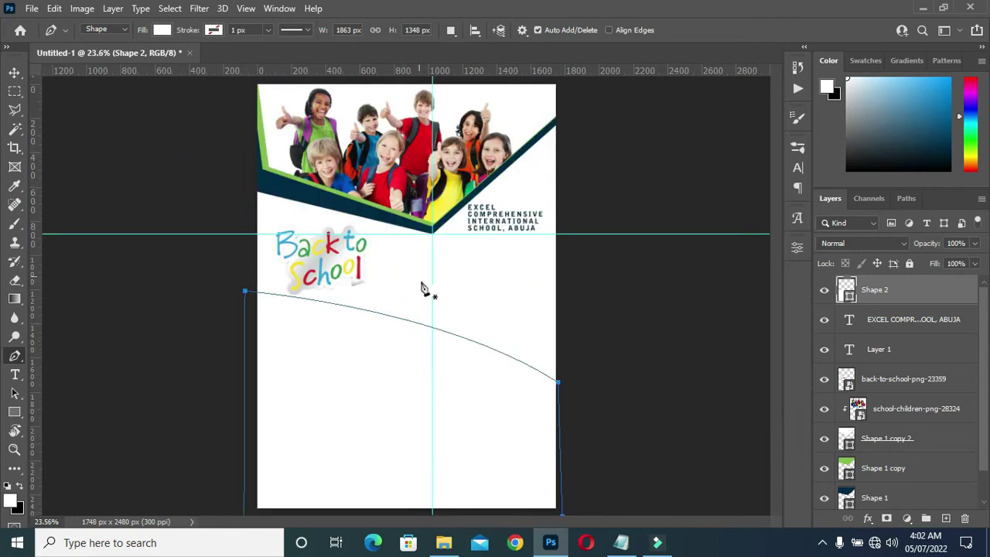
{"action": "scroll", "coordinate": [413, 337], "scroll_direction": "up", "scroll_amount": 1}
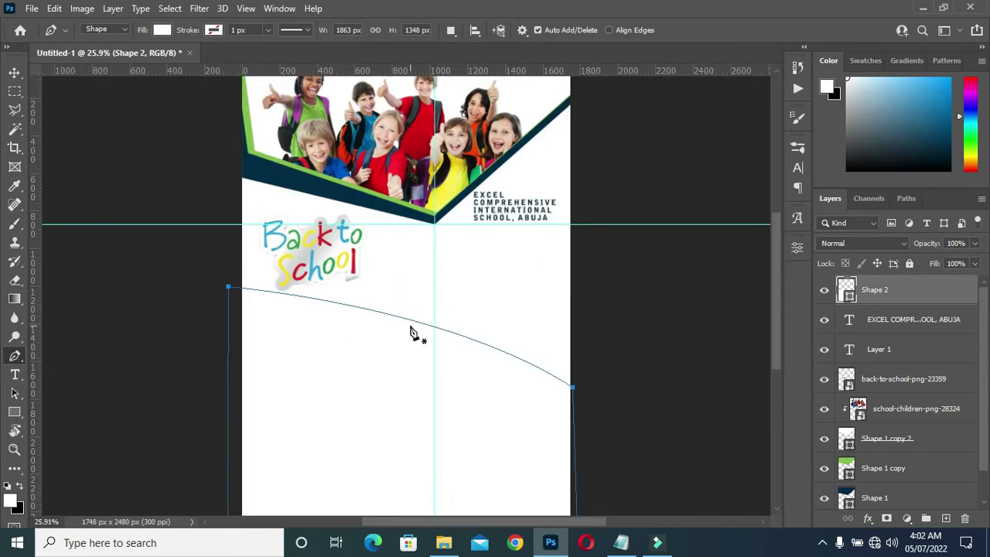
{"action": "scroll", "coordinate": [521, 433], "scroll_direction": "up", "scroll_amount": 1}
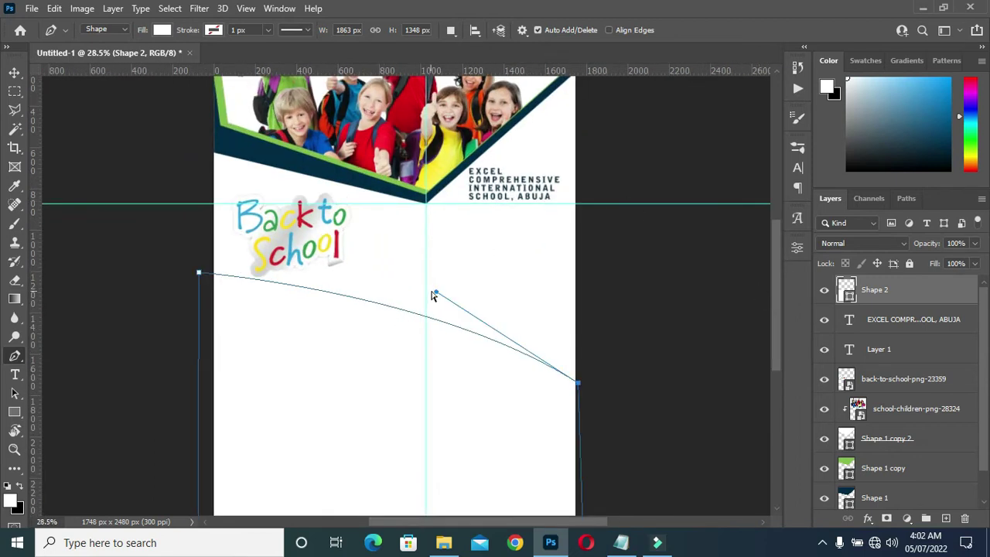
{"action": "left_click_drag", "start_coordinate": [435, 292], "coordinate": [448, 263]}
Step: Nudge the curve's right anchor point down and raise its handle further, making the shape about 1354 px high
{"action": "scroll", "coordinate": [448, 263], "scroll_direction": "down", "scroll_amount": 2}
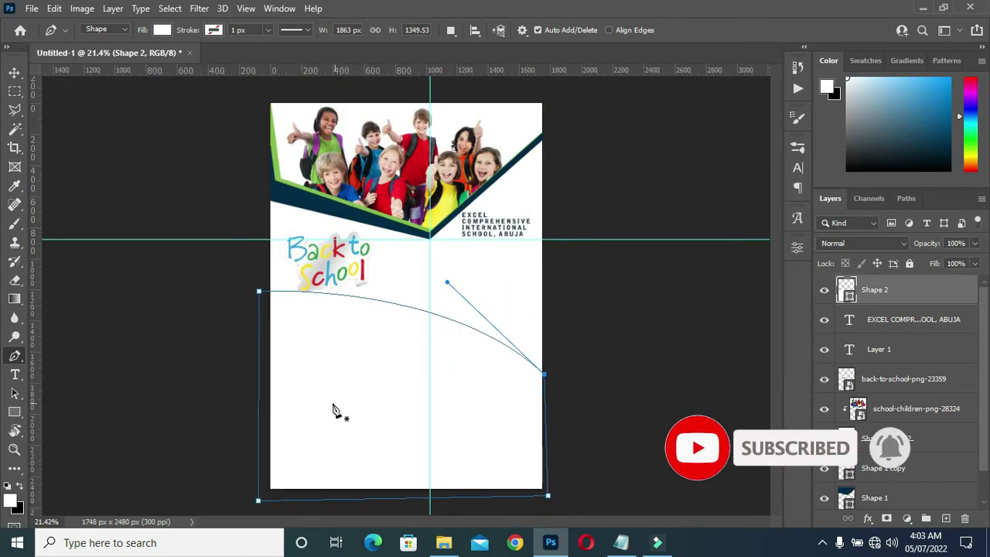
{"action": "scroll", "coordinate": [390, 386], "scroll_direction": "up", "scroll_amount": 1}
{"action": "scroll", "coordinate": [678, 281], "scroll_direction": "down", "scroll_amount": 2}
{"action": "scroll", "coordinate": [470, 413], "scroll_direction": "up", "scroll_amount": 2}
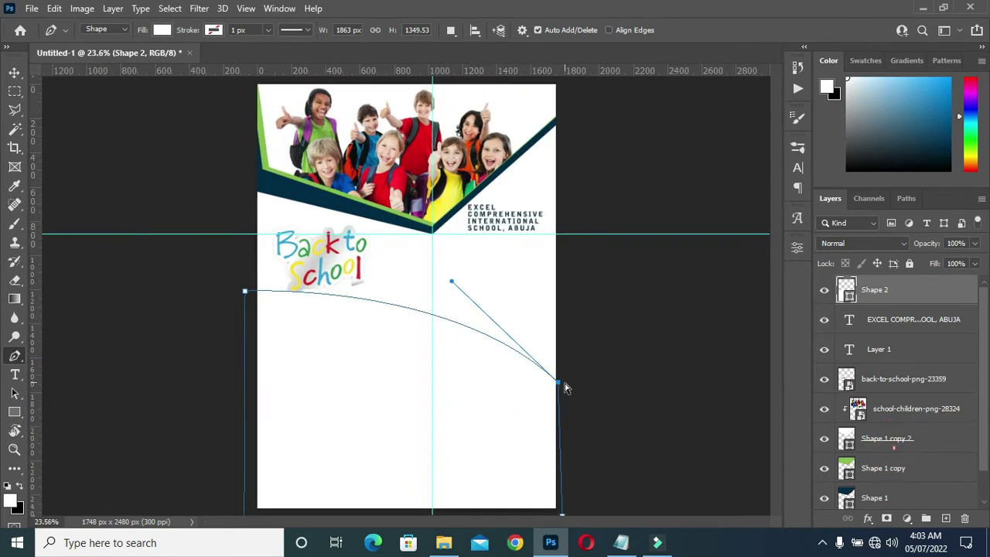
{"action": "left_click_drag", "start_coordinate": [559, 388], "coordinate": [562, 394]}
{"action": "left_click_drag", "start_coordinate": [454, 291], "coordinate": [458, 272]}
{"action": "scroll", "coordinate": [417, 394], "scroll_direction": "down", "scroll_amount": 2}
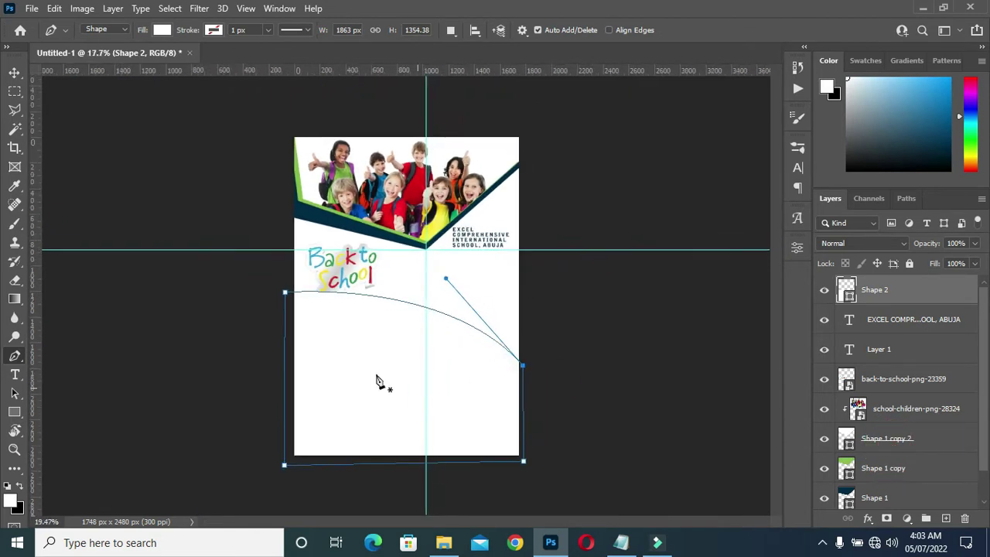
{"action": "scroll", "coordinate": [387, 363], "scroll_direction": "up", "scroll_amount": 2}
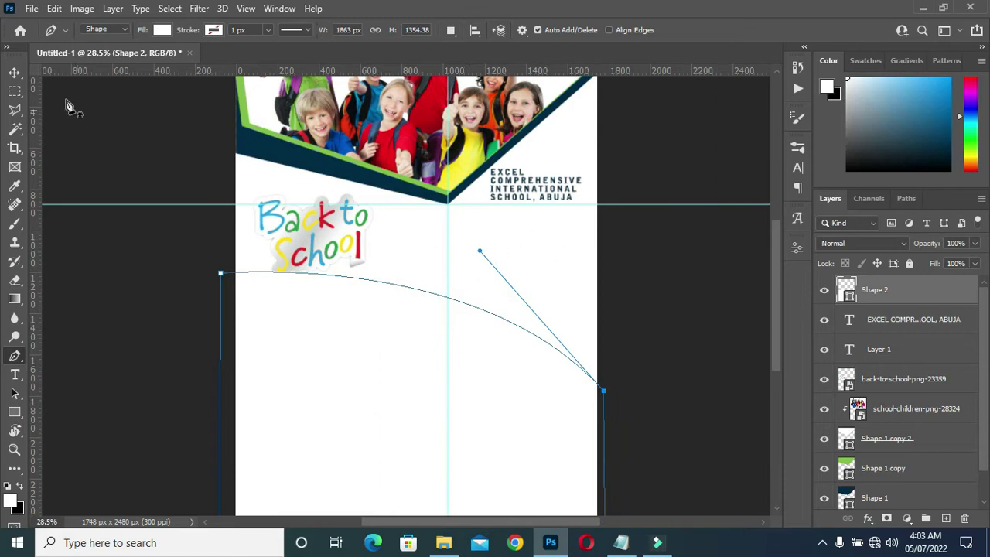
Step: Group the Back to School graphic, the children's photo and the three Shape 1 layers
{"action": "left_click", "coordinate": [14, 72]}
{"action": "scroll", "coordinate": [717, 269], "scroll_direction": "down", "scroll_amount": 1}
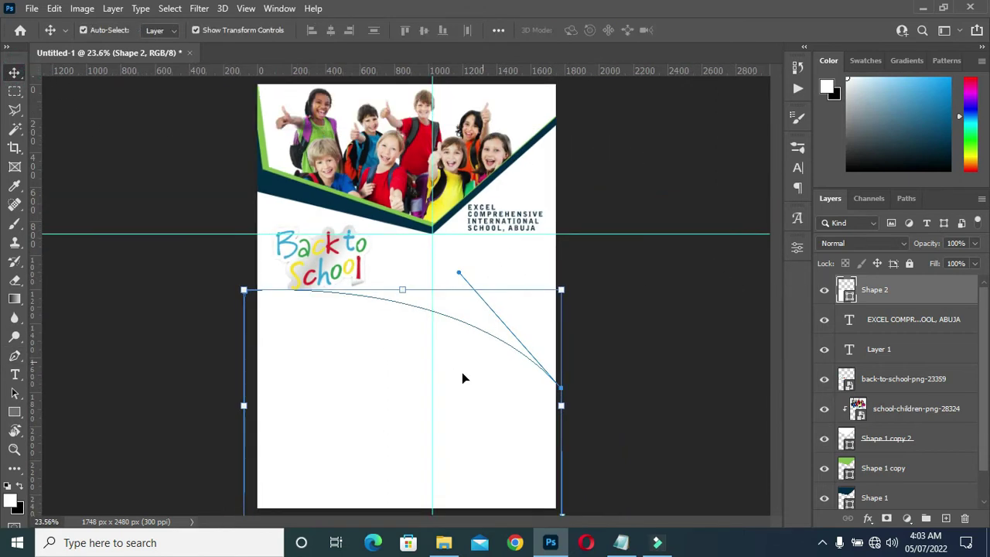
{"action": "scroll", "coordinate": [451, 364], "scroll_direction": "up", "scroll_amount": 1}
{"action": "left_click", "coordinate": [885, 319]}
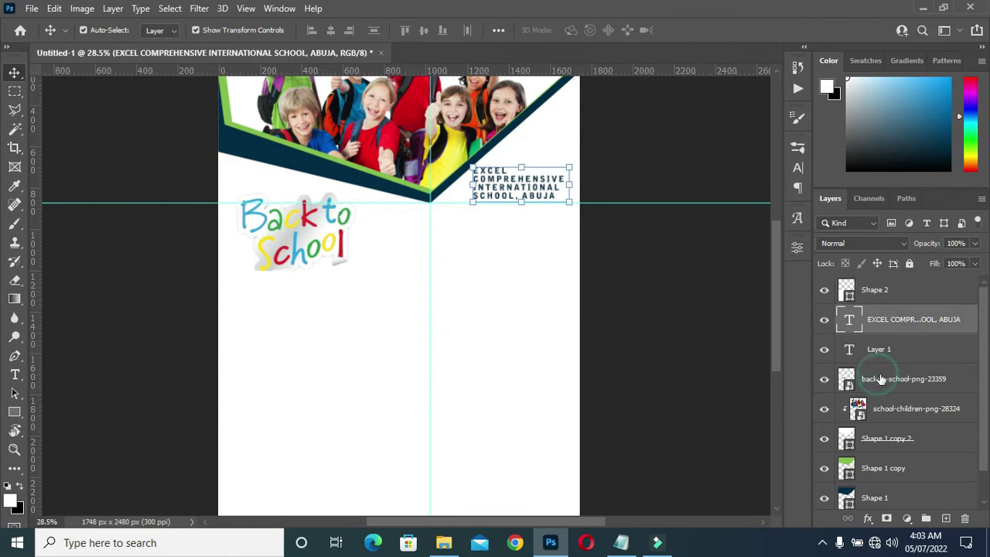
{"action": "left_click", "coordinate": [867, 381]}
{"action": "scroll", "coordinate": [867, 382], "scroll_direction": "down", "scroll_amount": 1}
{"action": "left_click", "coordinate": [881, 465], "text": "shift"}
{"action": "left_click", "coordinate": [925, 518]}
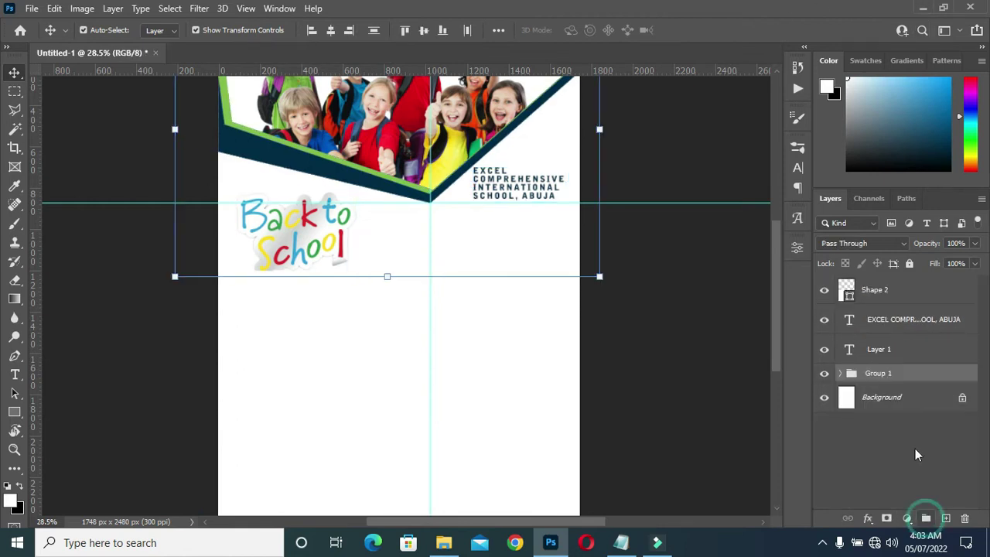
Step: Delete the empty text layer, Layer 1, and leave no layer selected
{"action": "left_click_drag", "start_coordinate": [877, 349], "coordinate": [965, 518]}
{"action": "left_click", "coordinate": [873, 317]}
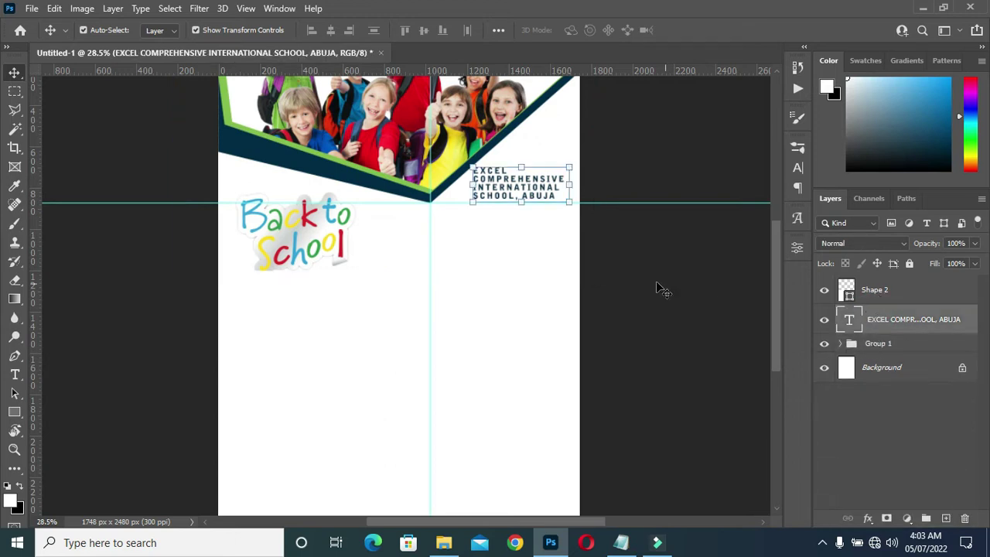
{"action": "left_click", "coordinate": [623, 284]}
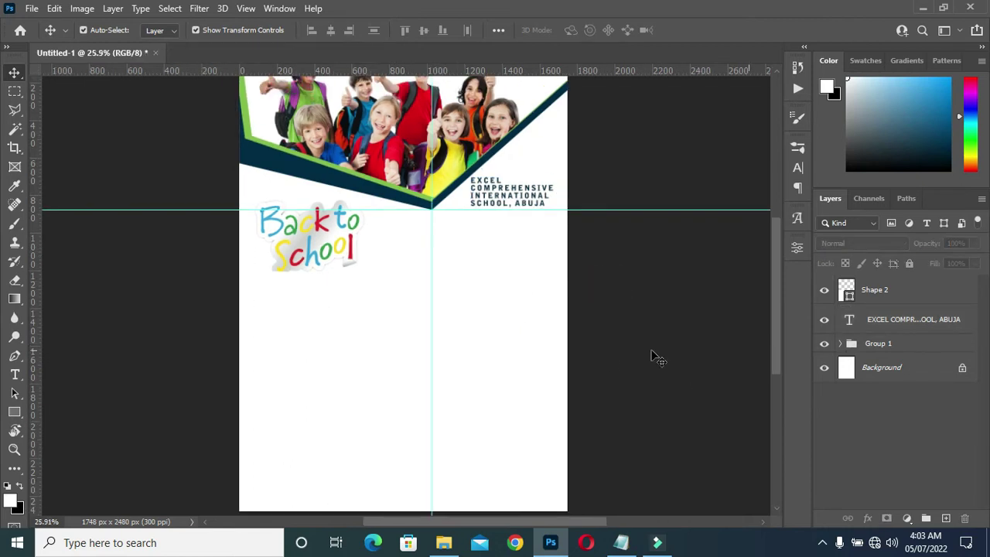
Step: Fill the large curved shape with the green sampled from the band under the children's photo, 82bb48
{"action": "left_click", "coordinate": [359, 382]}
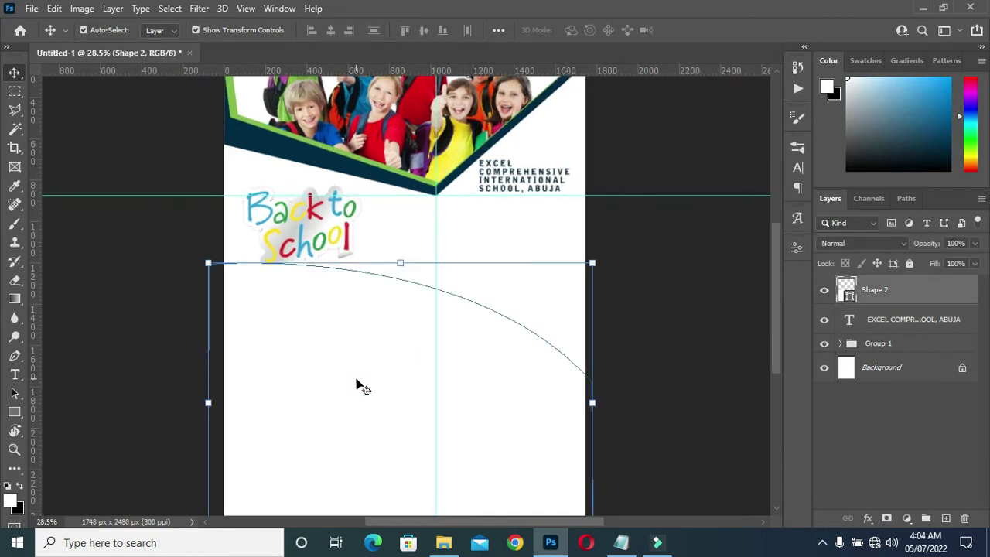
{"action": "double_click", "coordinate": [847, 294]}
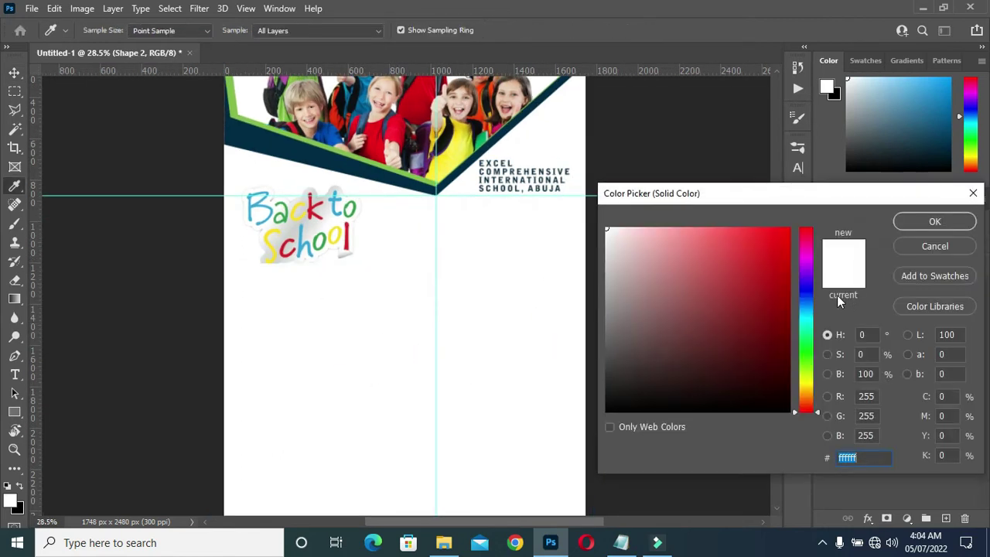
{"action": "left_click", "coordinate": [339, 148]}
{"action": "left_click", "coordinate": [957, 221]}
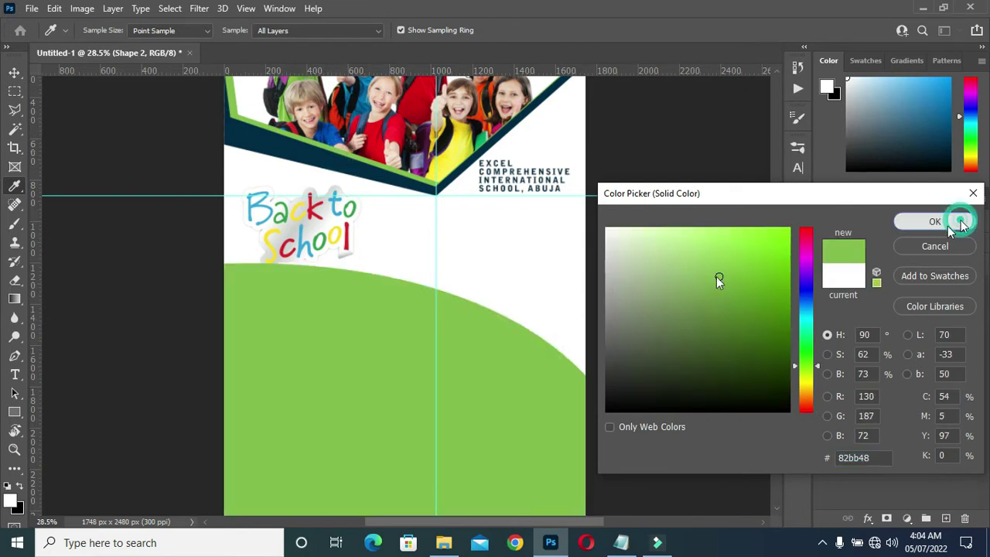
Step: Duplicate the large green curved shape and scale the copy down slightly, leaving a thin green rim along the curve
{"action": "left_click", "coordinate": [684, 283]}
{"action": "left_click", "coordinate": [512, 336]}
{"action": "left_click_drag", "start_coordinate": [779, 313], "coordinate": [774, 358]}
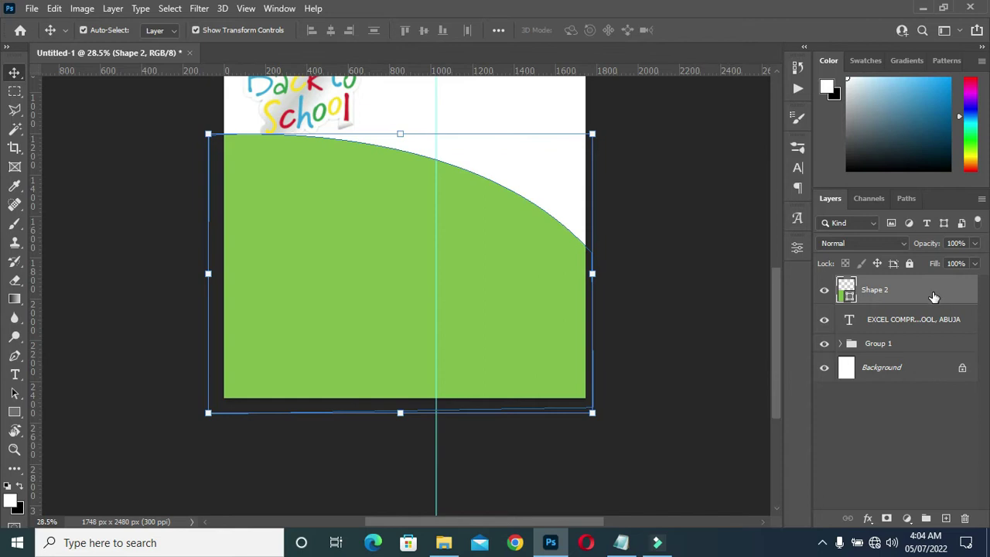
{"action": "left_click_drag", "start_coordinate": [934, 297], "coordinate": [946, 518]}
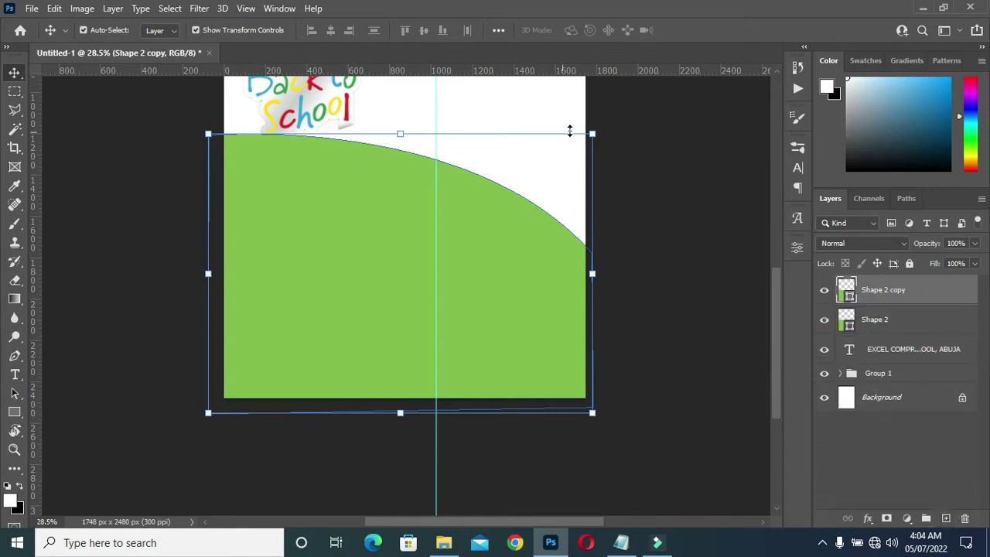
{"action": "left_click", "coordinate": [592, 413]}
{"action": "left_click_drag", "start_coordinate": [400, 134], "coordinate": [400, 140]}
{"action": "left_click", "coordinate": [716, 29]}
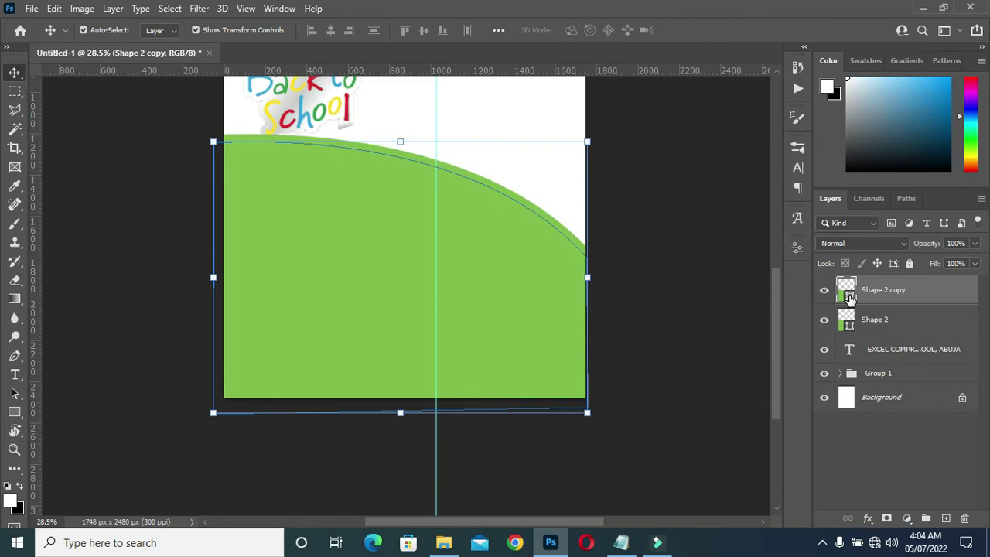
Step: Fill the smaller curved copy with the navy sampled from the band under the children's photo, 012b47, and deselect it
{"action": "double_click", "coordinate": [848, 295]}
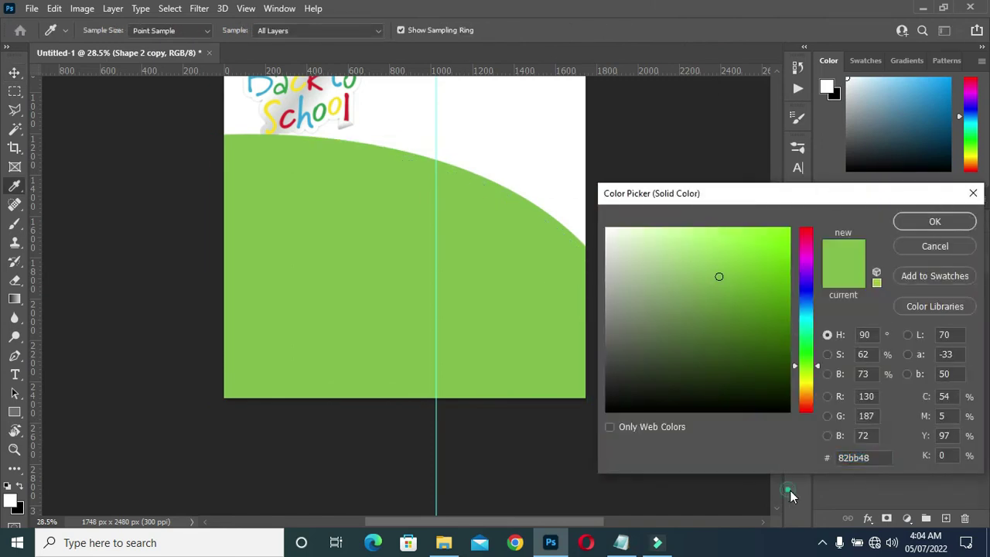
{"action": "scroll", "coordinate": [693, 472], "scroll_direction": "down", "scroll_amount": 2}
{"action": "left_click", "coordinate": [331, 198]}
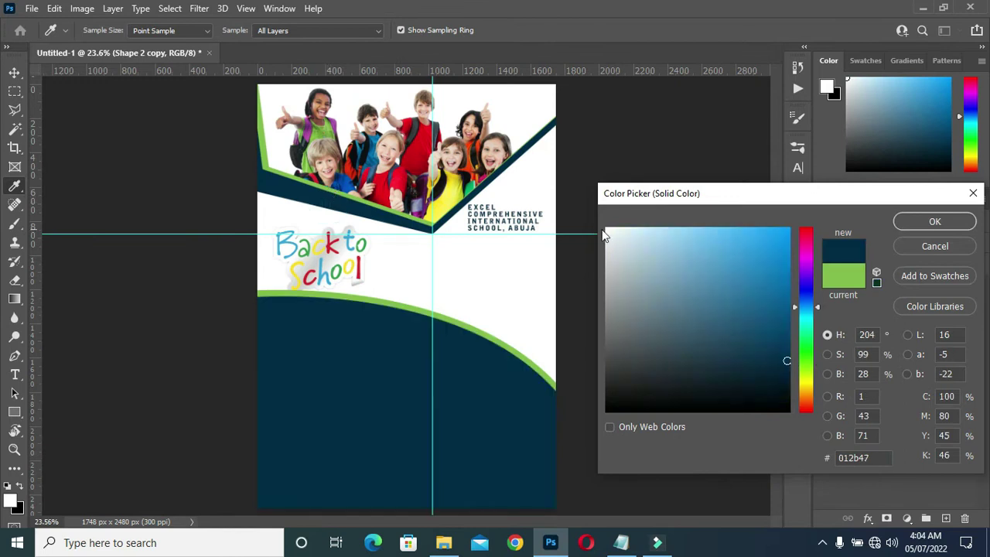
{"action": "left_click", "coordinate": [959, 226]}
{"action": "key", "text": "v"}
{"action": "scroll", "coordinate": [574, 311], "scroll_direction": "up", "scroll_amount": 2}
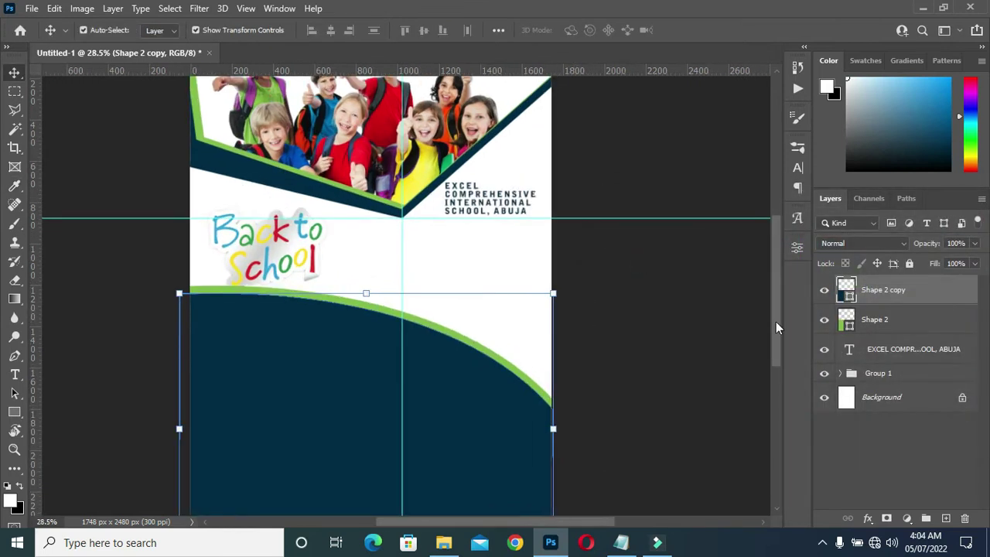
{"action": "scroll", "coordinate": [769, 355], "scroll_direction": "down", "scroll_amount": 1}
{"action": "left_click", "coordinate": [644, 299]}
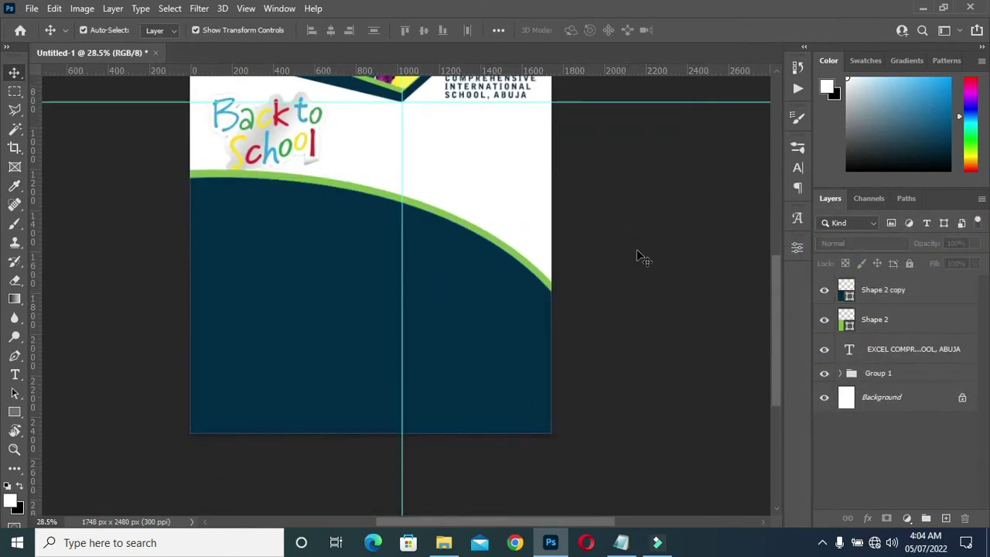
Step: Draw a circle about 500 px in diameter over the middle of the curve and fill it with the recently used light green
{"action": "scroll", "coordinate": [502, 135], "scroll_direction": "up", "scroll_amount": 1}
{"action": "scroll", "coordinate": [536, 162], "scroll_direction": "up", "scroll_amount": 2}
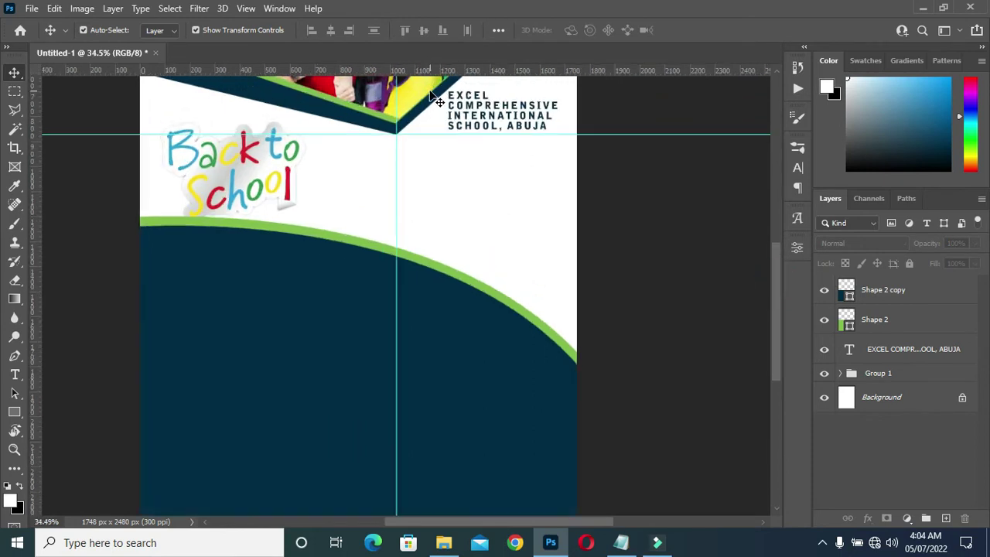
{"action": "left_click_drag", "start_coordinate": [14, 411], "coordinate": [90, 440]}
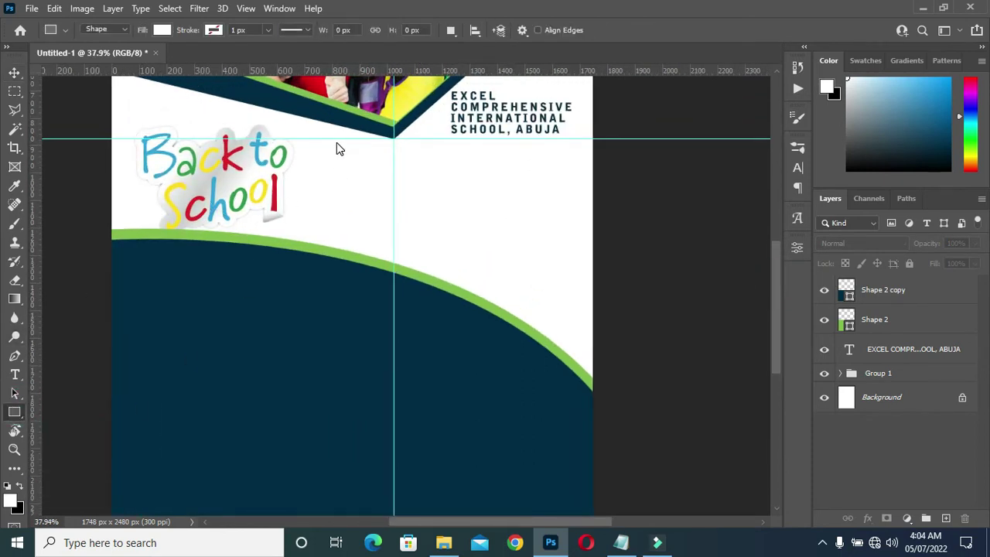
{"action": "left_click_drag", "start_coordinate": [339, 149], "coordinate": [471, 323]}
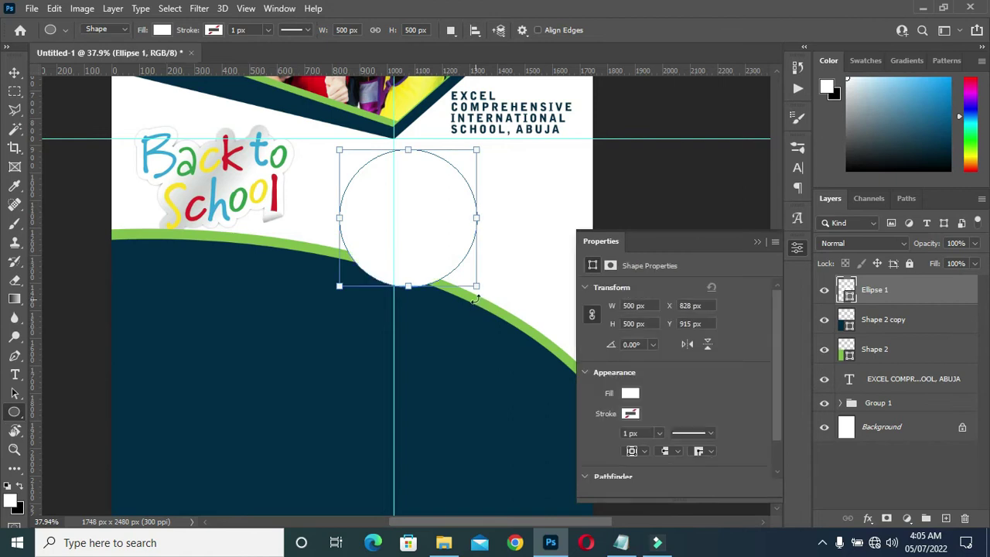
{"action": "left_click", "coordinate": [636, 392]}
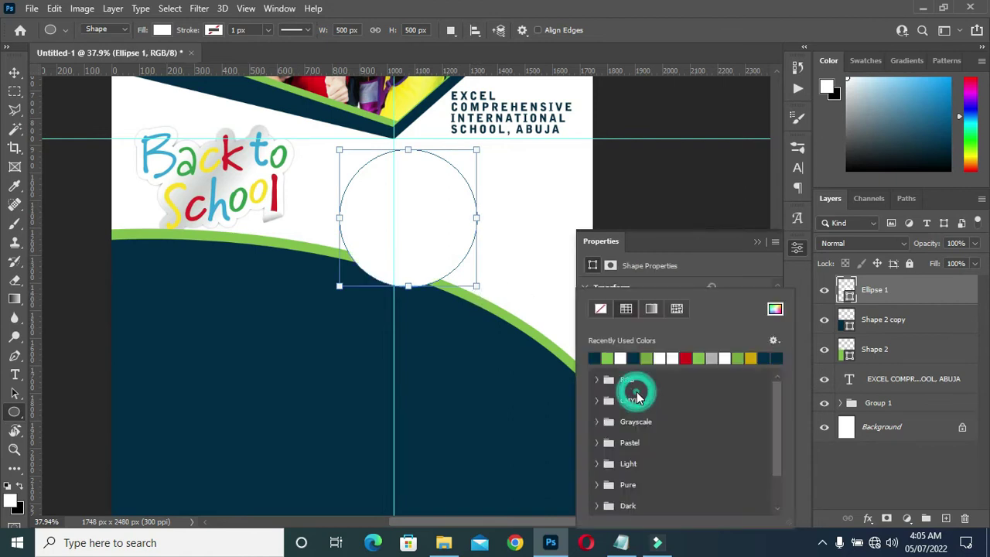
{"action": "left_click", "coordinate": [607, 357]}
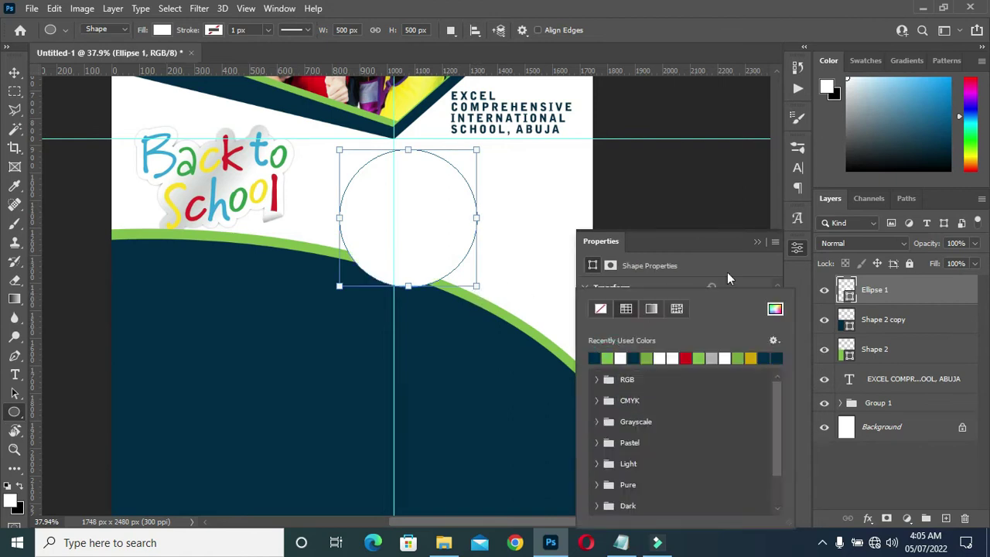
{"action": "left_click", "coordinate": [757, 242]}
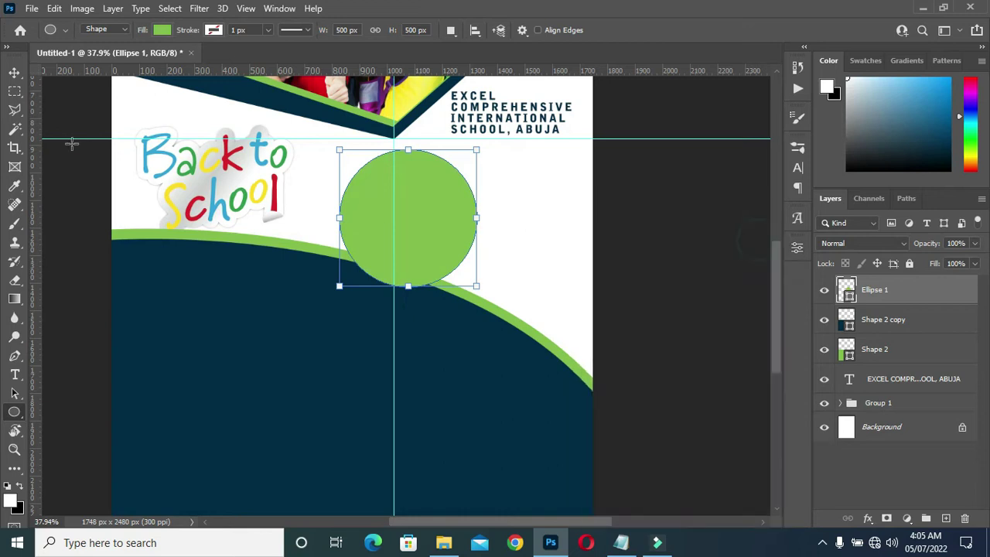
Step: Move the green circle left, closer to the Back to School graphic, and deselect it
{"action": "left_click", "coordinate": [15, 73]}
{"action": "left_click_drag", "start_coordinate": [411, 218], "coordinate": [378, 228]}
{"action": "left_click", "coordinate": [643, 232]}
Step: Scale the Back to School graphic down to about 18.11% and position it just above the curve at about X 356.55, Y 994.49 px
{"action": "left_click", "coordinate": [227, 205]}
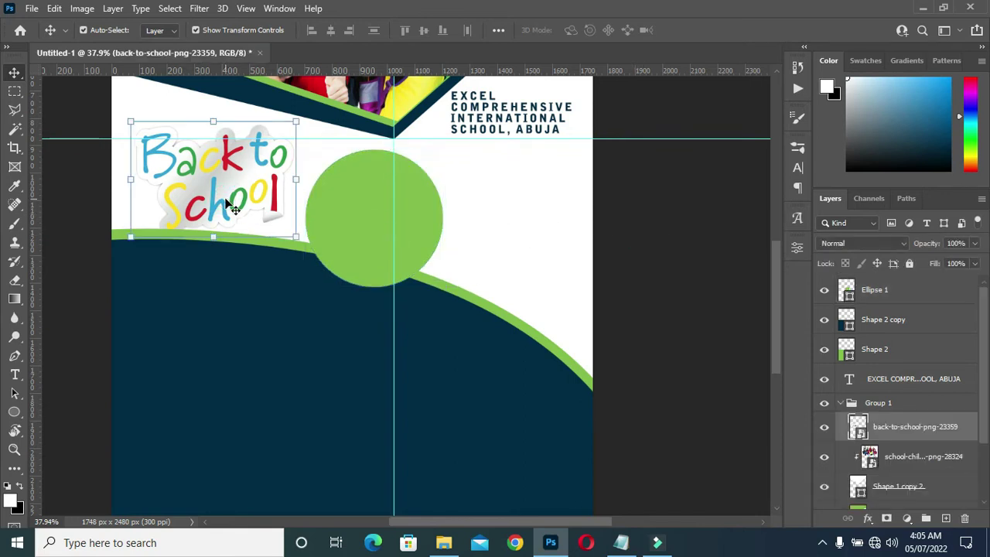
{"action": "key", "text": "Up"}
{"action": "key", "text": "Up"}
{"action": "key", "text": "Up"}
{"action": "key", "text": "Up"}
{"action": "key", "text": "Up"}
{"action": "key", "text": "Up"}
{"action": "key", "text": "Up"}
{"action": "key", "text": "Up"}
{"action": "key", "text": "Up"}
{"action": "key", "text": "Up"}
{"action": "key", "text": "Up"}
{"action": "key", "text": "Up"}
{"action": "key", "text": "Up"}
{"action": "key", "text": "Up"}
{"action": "key", "text": "Up"}
{"action": "key", "text": "Up"}
{"action": "key", "text": "Up"}
{"action": "key", "text": "Up"}
{"action": "key", "text": "Up"}
{"action": "key", "text": "Up"}
{"action": "key", "text": "Up"}
{"action": "key", "text": "Up"}
{"action": "key", "text": "Up"}
{"action": "key", "text": "Up"}
{"action": "key", "text": "Up"}
{"action": "key", "text": "Up"}
{"action": "key", "text": "Up"}
{"action": "key", "text": "Up"}
{"action": "key", "text": "Up"}
{"action": "key", "text": "Up"}
{"action": "key", "text": "Up"}
{"action": "key", "text": "Up"}
{"action": "key", "text": "Up"}
{"action": "key", "text": "Up"}
{"action": "key", "text": "Up"}
{"action": "key", "text": "Up"}
{"action": "key", "text": "Up"}
{"action": "key", "text": "Up"}
{"action": "key", "text": "Up"}
{"action": "key", "text": "Up"}
{"action": "key", "text": "Up"}
{"action": "key", "text": "Up"}
{"action": "left_click_drag", "start_coordinate": [295, 107], "coordinate": [285, 115]}
{"action": "left_click_drag", "start_coordinate": [248, 164], "coordinate": [253, 162]}
{"action": "key", "text": "Up"}
{"action": "key", "text": "Up"}
{"action": "key", "text": "Up"}
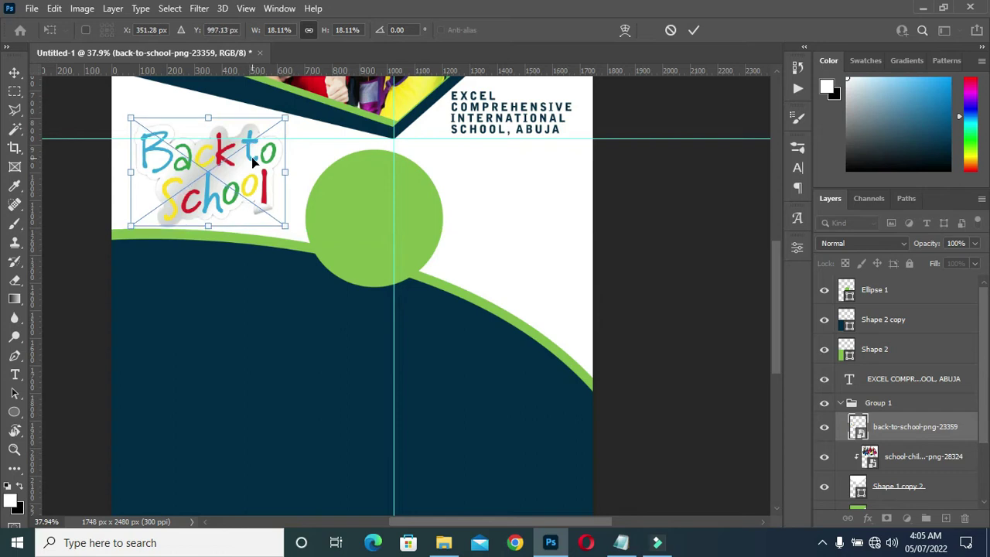
{"action": "key", "text": "Up"}
{"action": "key", "text": "Right"}
{"action": "key", "text": "Right"}
{"action": "key", "text": "Right"}
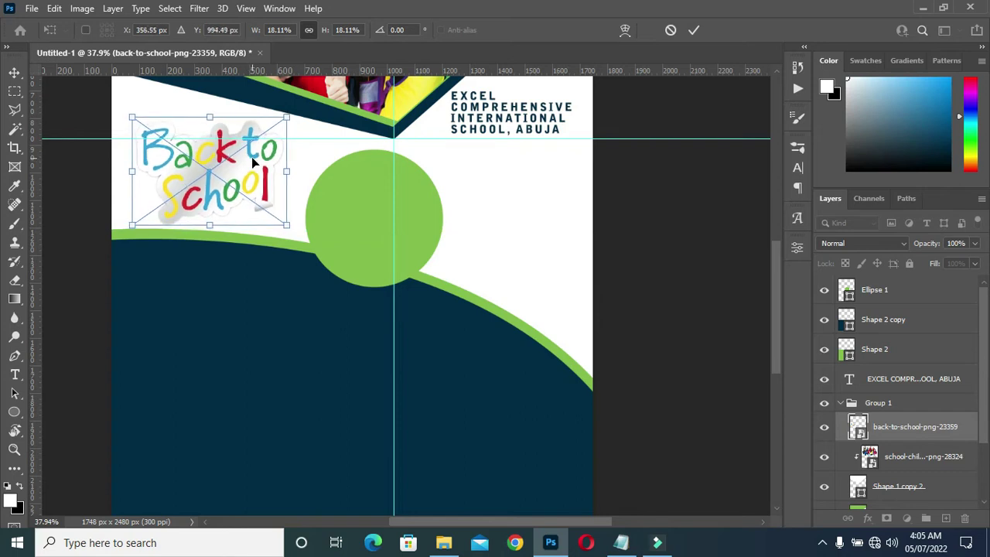
{"action": "left_click", "coordinate": [693, 30]}
Step: Collapse Group 1, duplicate the green circle and scale the copy to about 90% around its centre
{"action": "left_click", "coordinate": [424, 243]}
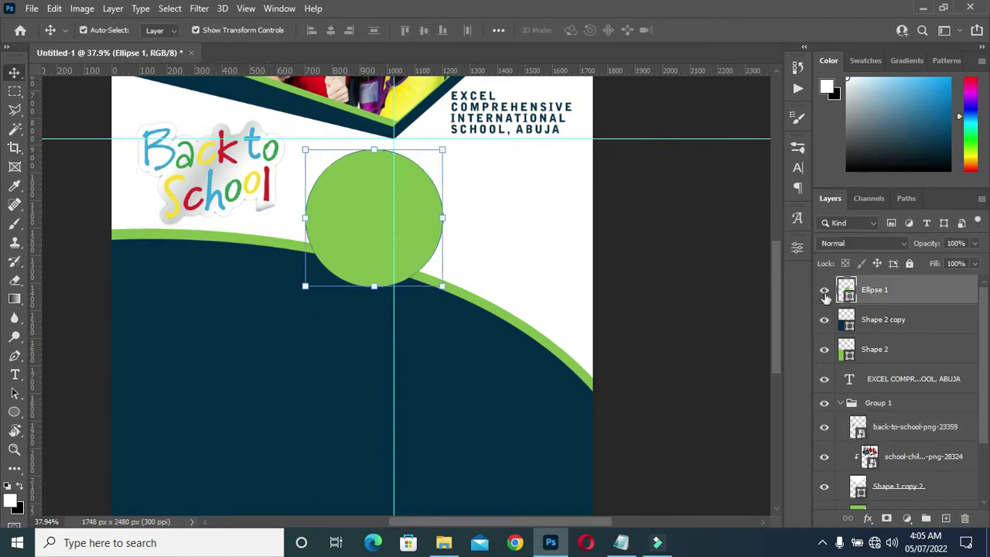
{"action": "left_click", "coordinate": [841, 402]}
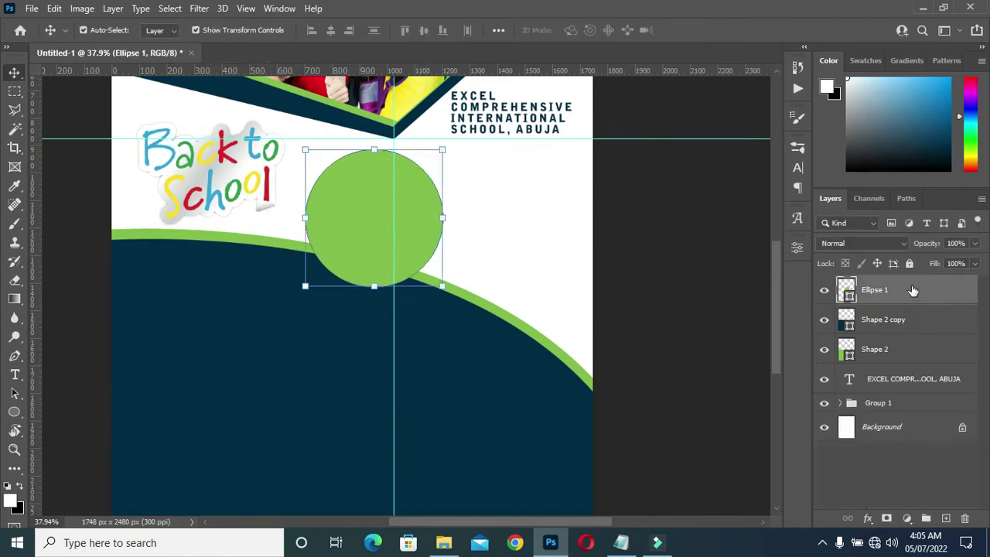
{"action": "left_click_drag", "start_coordinate": [911, 294], "coordinate": [944, 517]}
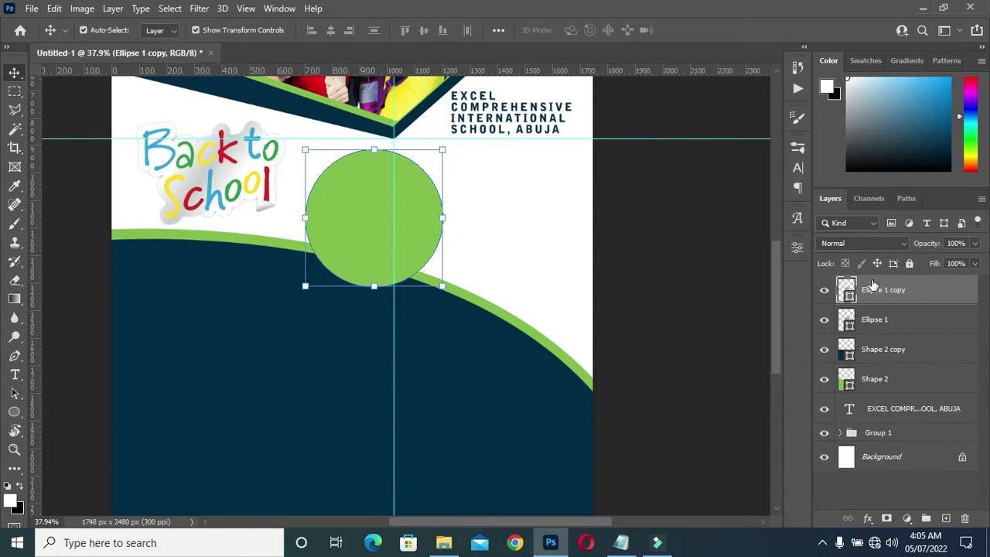
{"action": "left_click_drag", "start_coordinate": [443, 285], "coordinate": [437, 280]}
{"action": "left_click", "coordinate": [717, 30]}
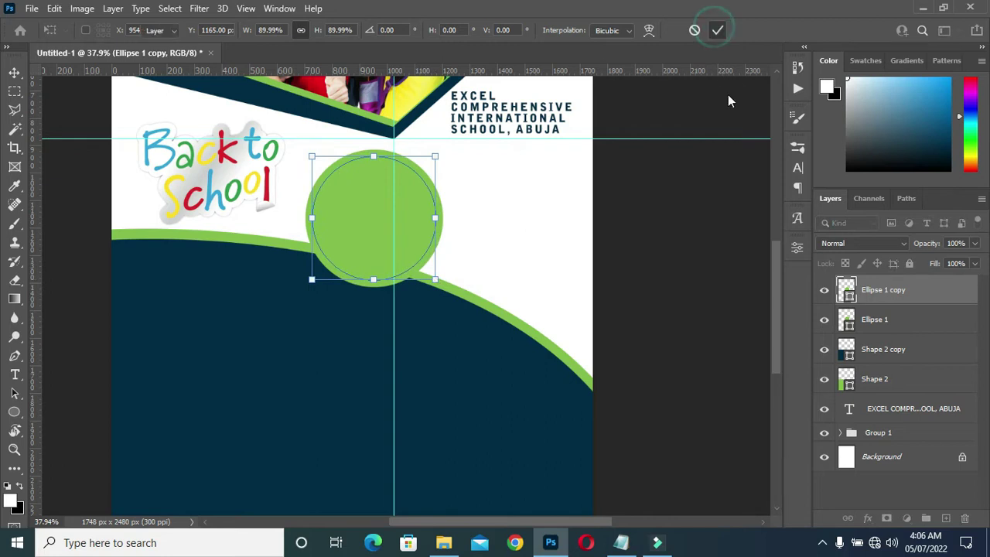
Step: Add a drop shadow to the outer circle with 55% opacity, 0 px distance, 7% spread and 27 px size
{"action": "left_click", "coordinate": [879, 323]}
{"action": "left_click", "coordinate": [868, 518]}
{"action": "left_click", "coordinate": [883, 505]}
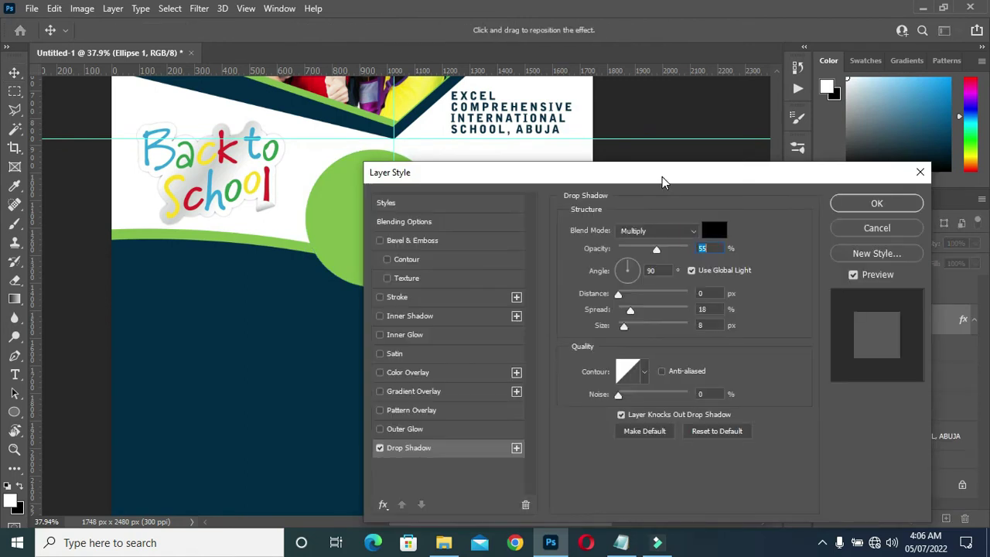
{"action": "left_click_drag", "start_coordinate": [663, 178], "coordinate": [811, 138]}
{"action": "left_click_drag", "start_coordinate": [772, 276], "coordinate": [773, 298]}
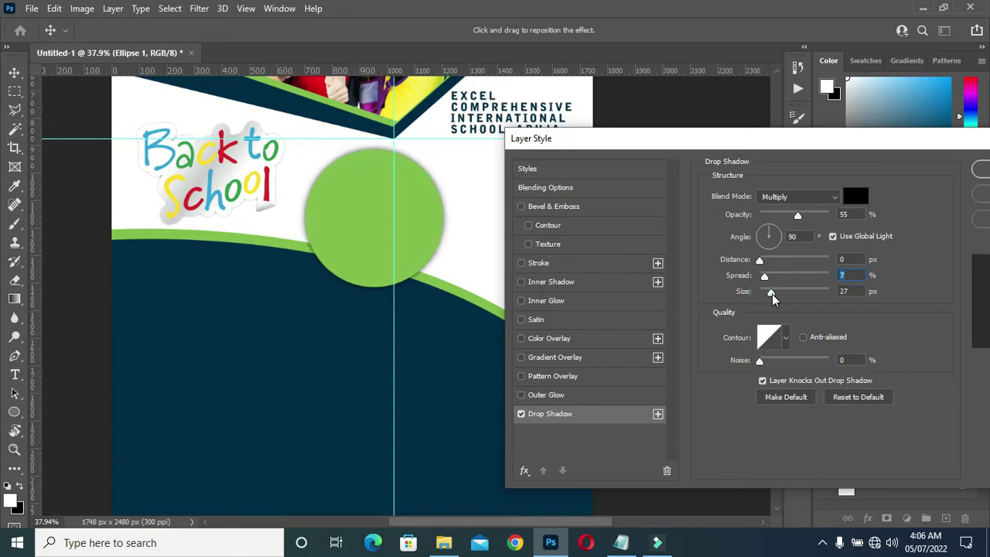
{"action": "left_click_drag", "start_coordinate": [837, 143], "coordinate": [794, 143]}
{"action": "left_click", "coordinate": [957, 169]}
Step: Add a drop shadow to the inner circle with 55% opacity, 0 px distance, 4% spread and 2 px size
{"action": "left_click", "coordinate": [374, 216]}
{"action": "left_click", "coordinate": [973, 318]}
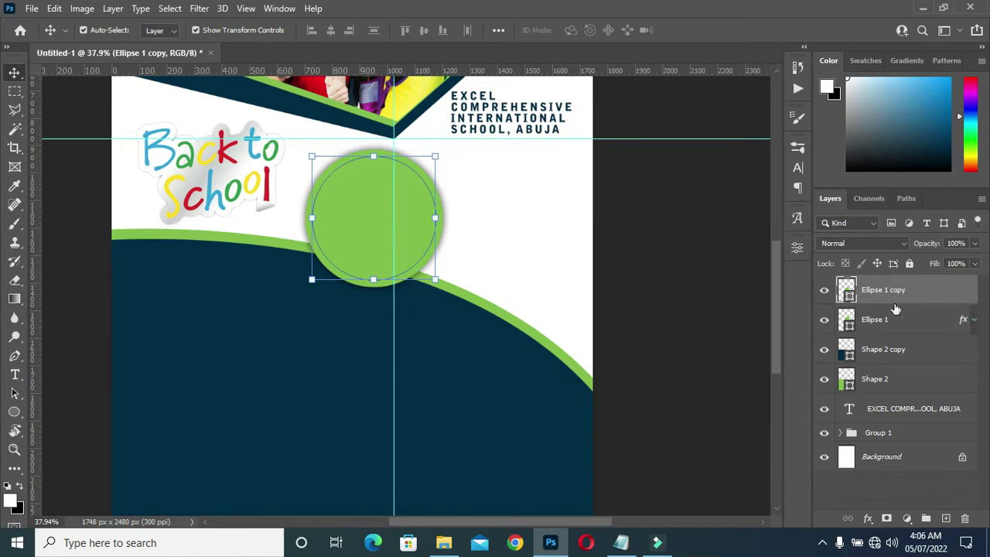
{"action": "left_click", "coordinate": [869, 517]}
{"action": "left_click", "coordinate": [889, 511]}
{"action": "left_click_drag", "start_coordinate": [669, 146], "coordinate": [735, 146]}
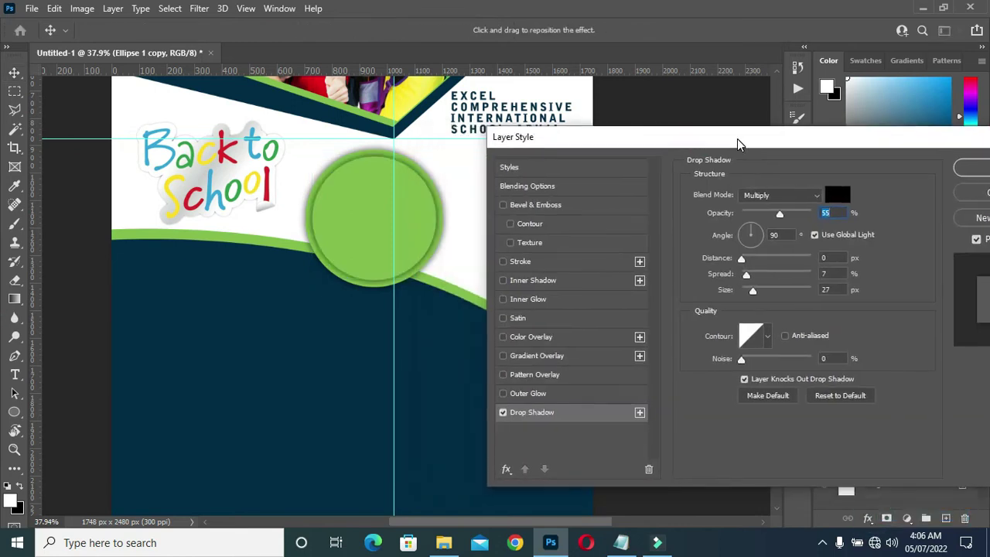
{"action": "mouse_move", "coordinate": [752, 289]}
{"action": "left_mouse_down"}
{"action": "mouse_move", "coordinate": [745, 274]}
{"action": "mouse_move", "coordinate": [742, 289]}
{"action": "left_mouse_up"}
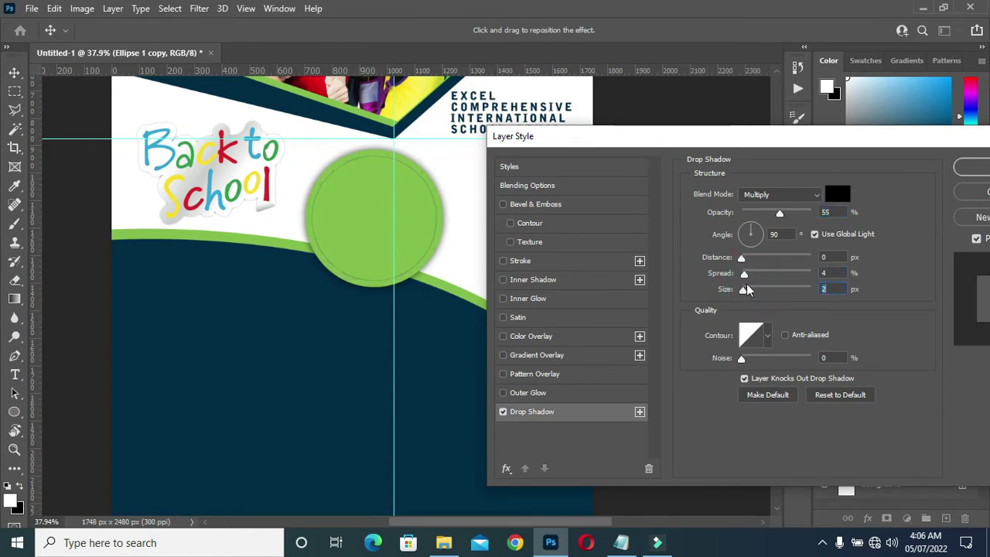
{"action": "left_click_drag", "start_coordinate": [841, 150], "coordinate": [786, 154]}
{"action": "key", "text": "Return"}
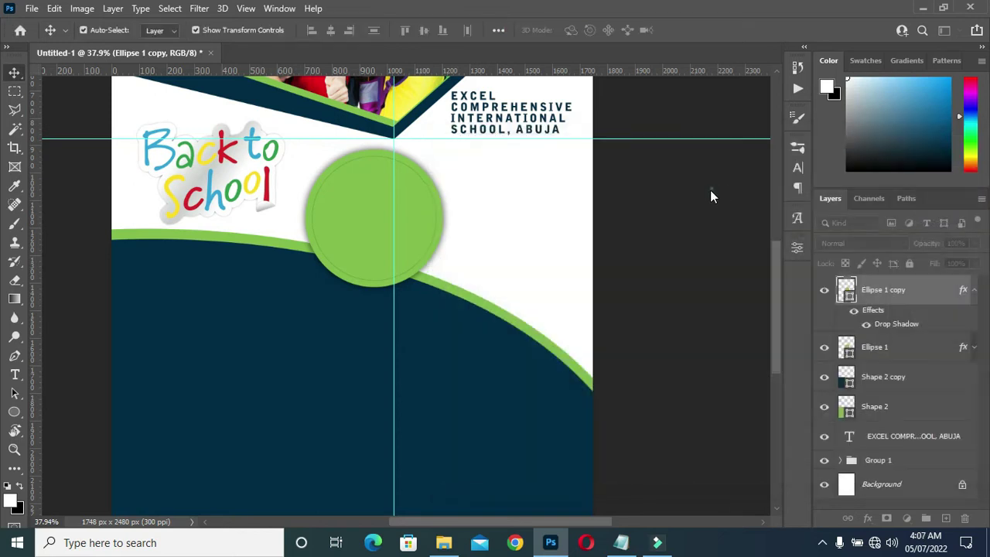
Step: Place the children_PNG18066 image above the inner circle, scaled down and positioned to cover the circle
{"action": "left_click", "coordinate": [383, 231]}
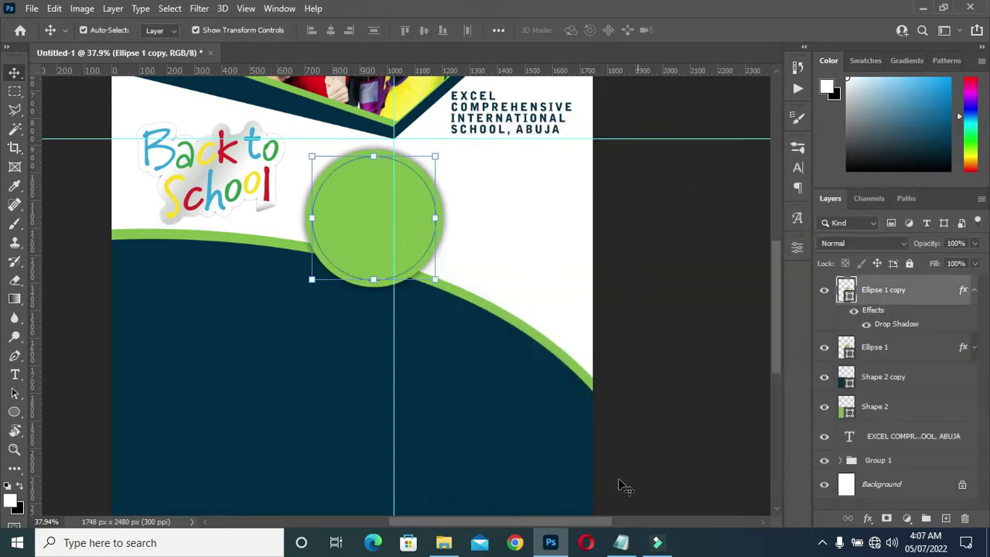
{"action": "left_click", "coordinate": [443, 542]}
{"action": "left_click_drag", "start_coordinate": [539, 223], "coordinate": [487, 246]}
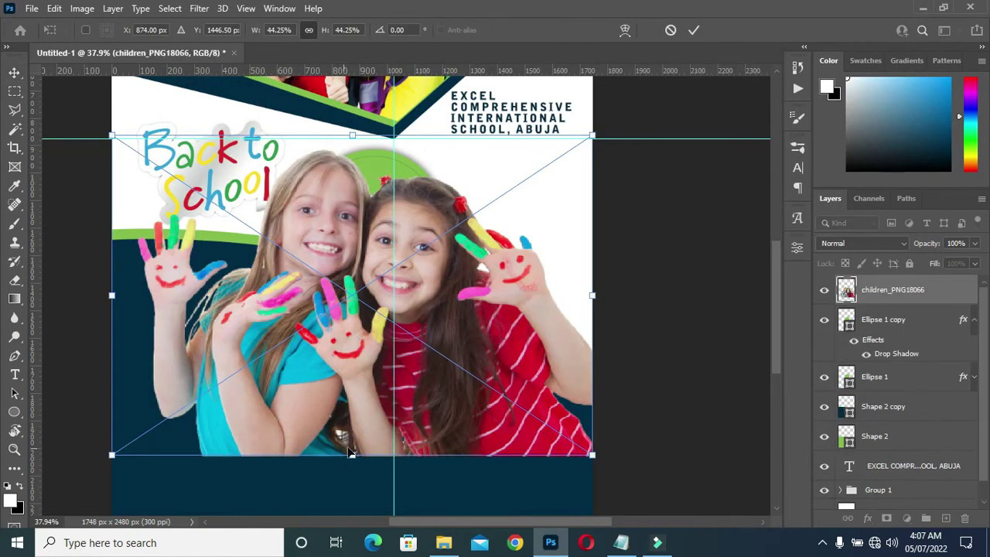
{"action": "left_click_drag", "start_coordinate": [351, 456], "coordinate": [371, 279]}
{"action": "left_click_drag", "start_coordinate": [348, 194], "coordinate": [365, 280]}
{"action": "left_click", "coordinate": [693, 29]}
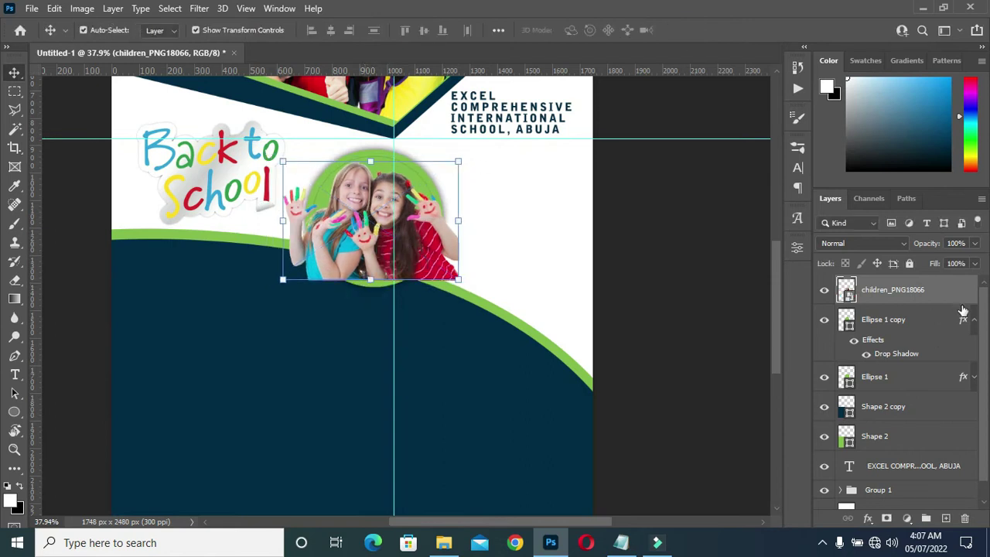
Step: Clip the children_PNG18066 photo to the inner circle and deselect it
{"action": "left_click", "coordinate": [973, 319]}
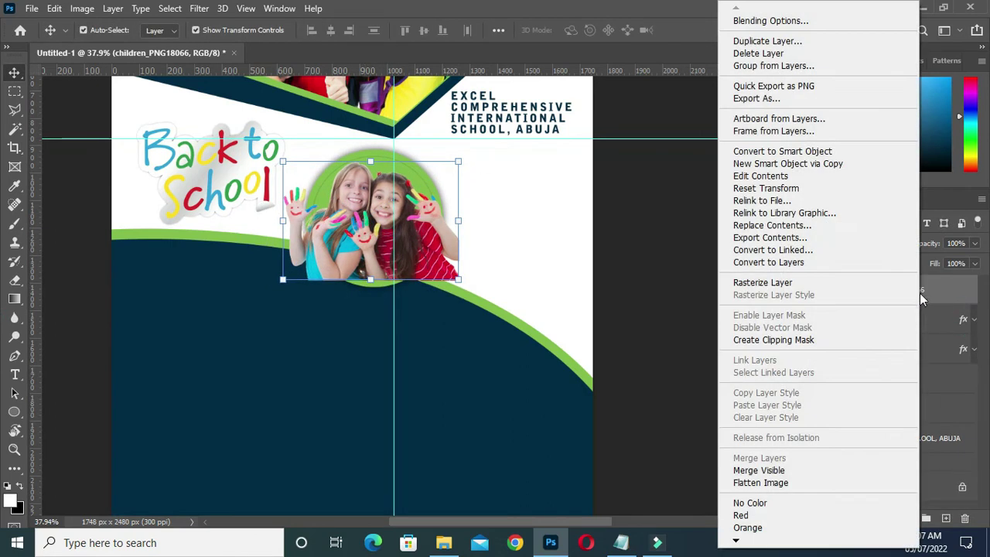
{"action": "left_click", "coordinate": [777, 340]}
{"action": "left_click", "coordinate": [652, 281]}
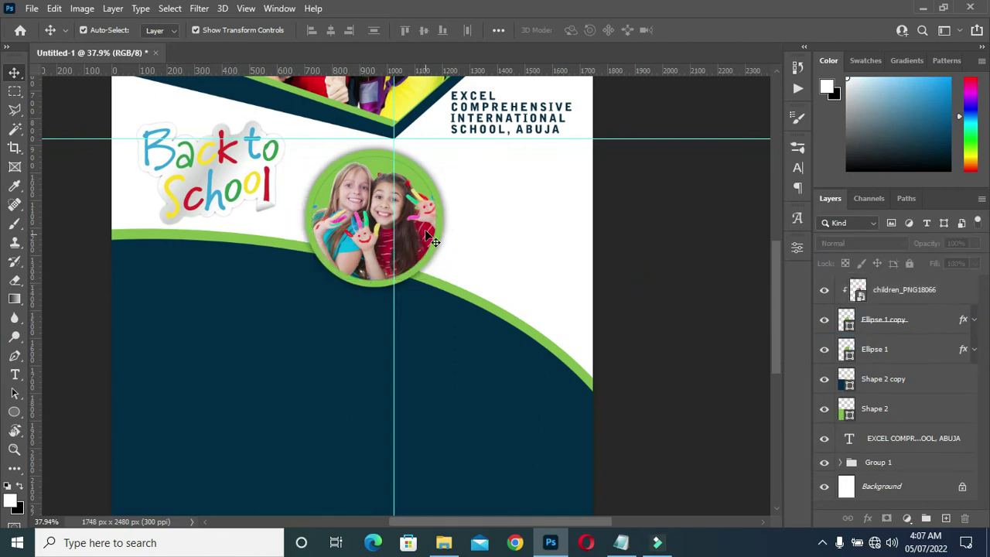
Step: Duplicate the circular photo badge with its photo and both circles, and place the copy further down the curve beside the original
{"action": "scroll", "coordinate": [430, 242], "scroll_direction": "down", "scroll_amount": 1}
{"action": "left_click", "coordinate": [903, 290]}
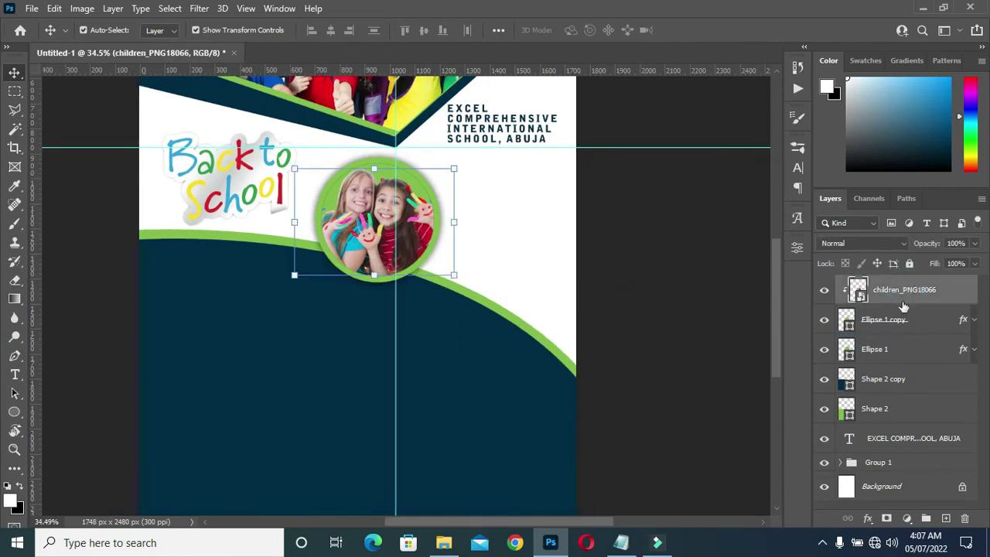
{"action": "left_click", "coordinate": [893, 355], "text": "shift"}
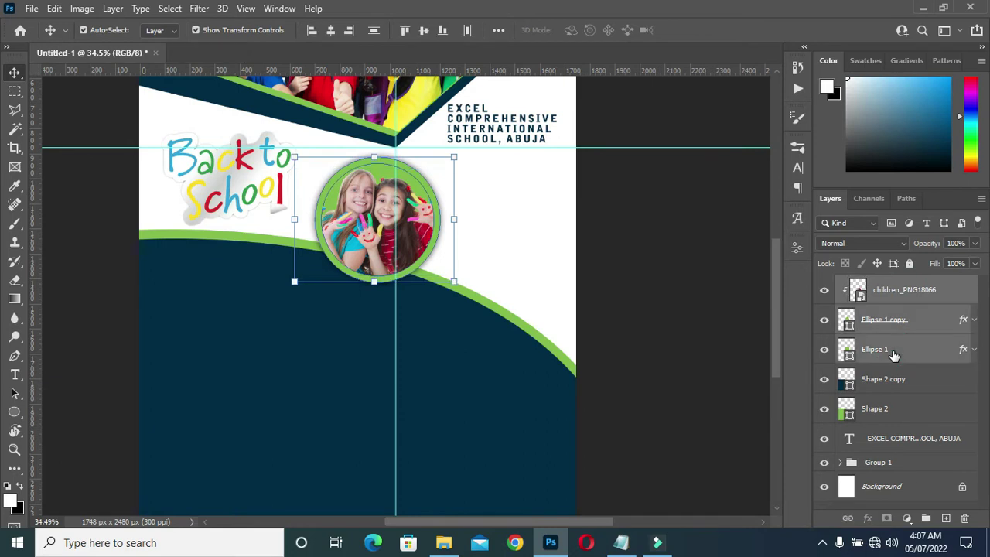
{"action": "left_click_drag", "start_coordinate": [908, 354], "coordinate": [944, 517]}
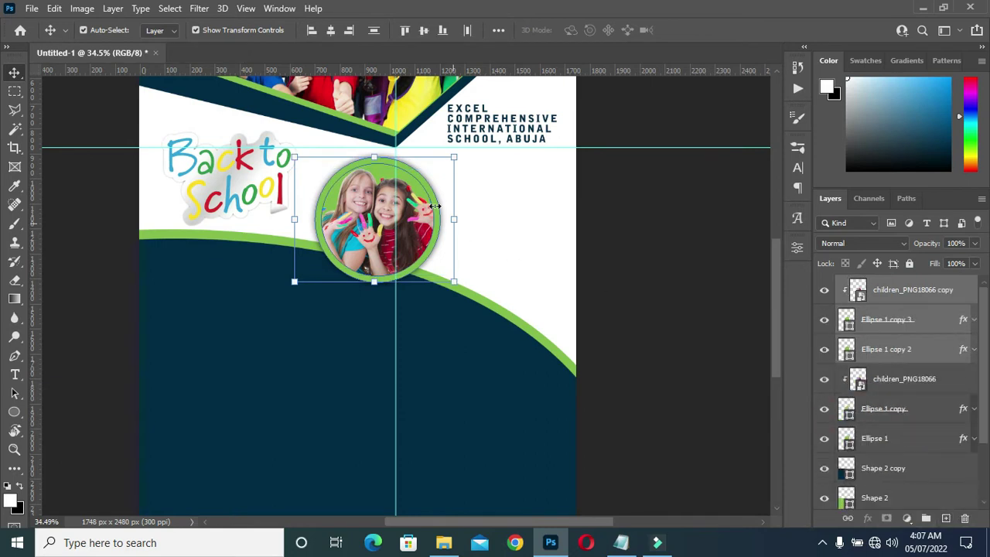
{"action": "left_click", "coordinate": [454, 220]}
{"action": "left_click_drag", "start_coordinate": [375, 227], "coordinate": [491, 267]}
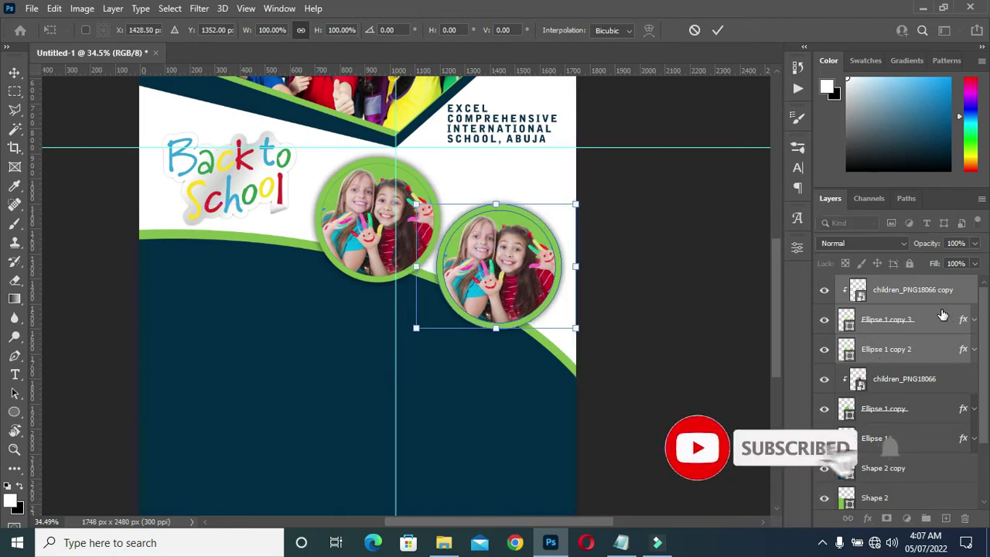
Step: Release the clipping mask on the copied children_PNG18066 photo and delete that photo from the second badge
{"action": "left_click", "coordinate": [882, 291]}
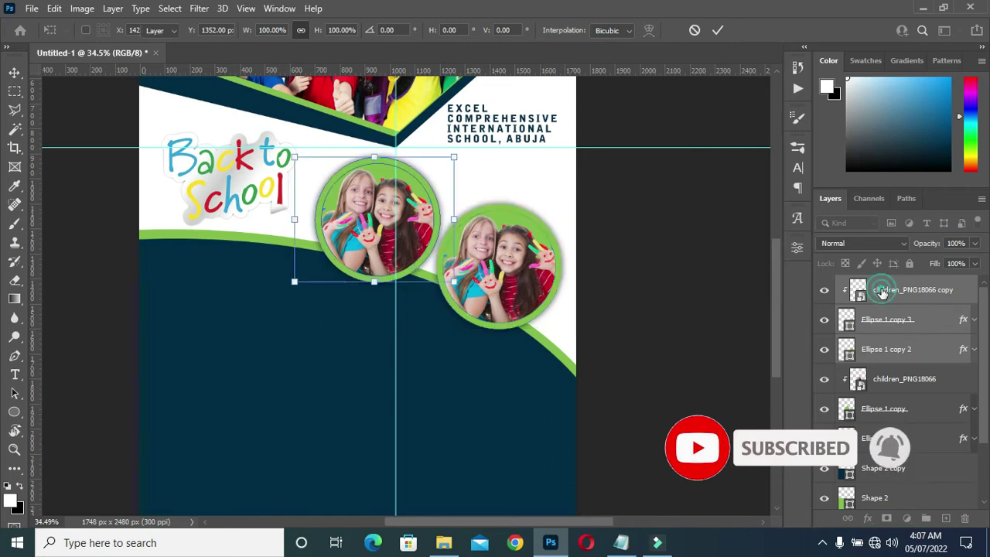
{"action": "right_click", "coordinate": [882, 294]}
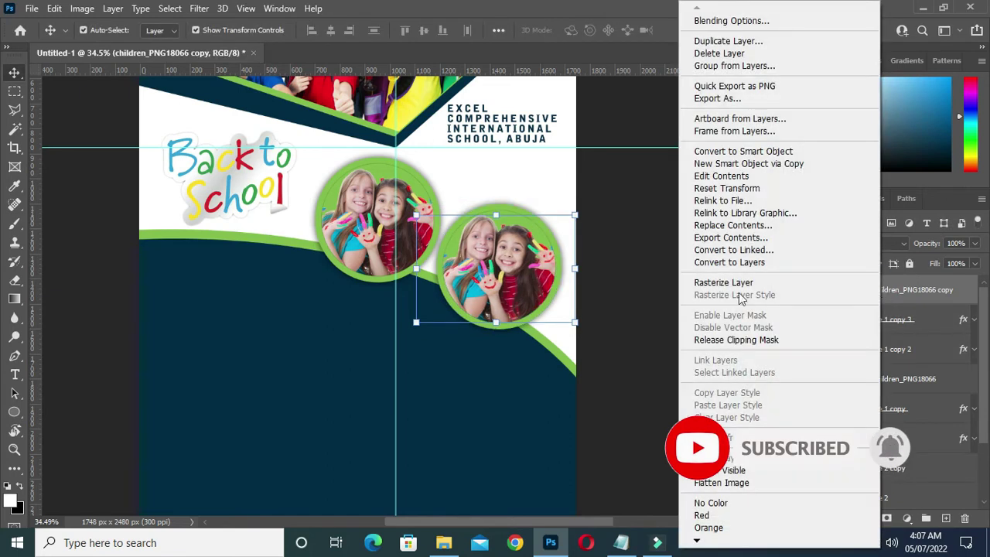
{"action": "left_click", "coordinate": [731, 340]}
{"action": "key", "text": "Delete"}
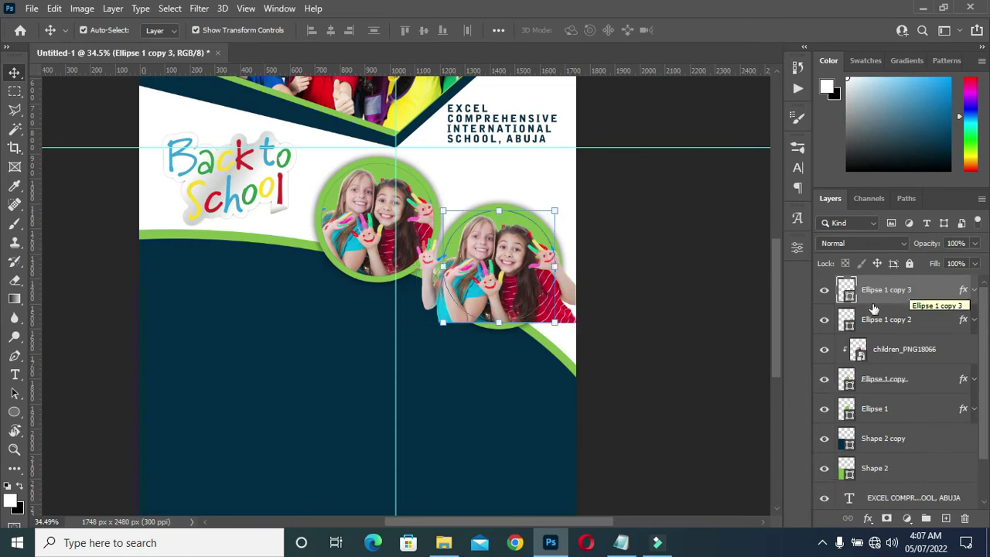
Step: Place the children_PNG18064 image over the second badge's inner circle, scaled to about 25%
{"action": "left_click", "coordinate": [443, 542]}
{"action": "left_click", "coordinate": [457, 199]}
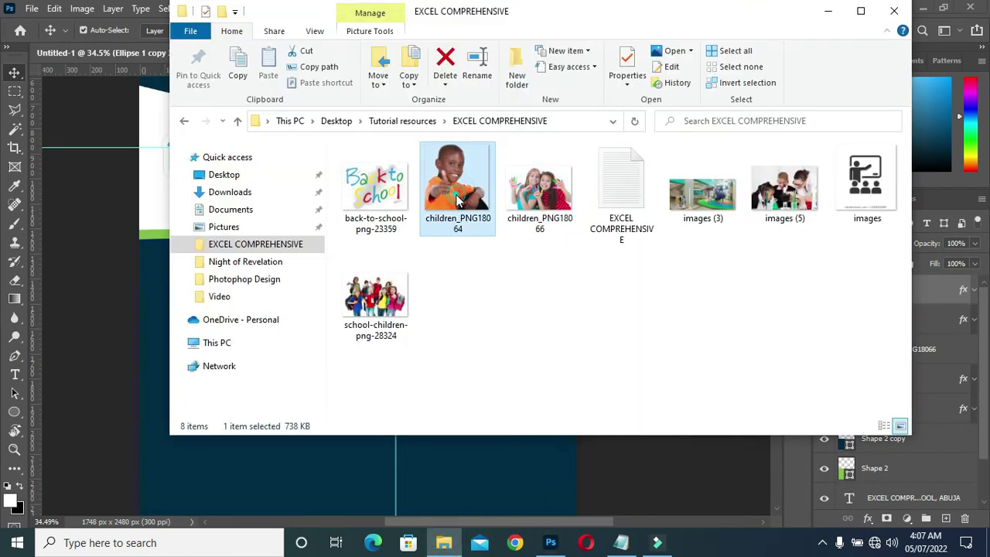
{"action": "left_click_drag", "start_coordinate": [469, 230], "coordinate": [654, 333]}
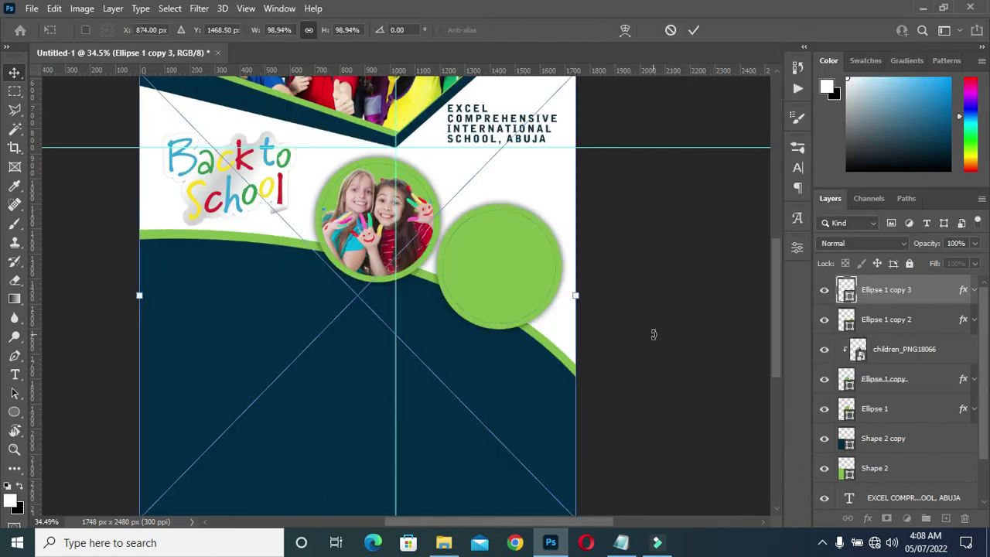
{"action": "left_click_drag", "start_coordinate": [140, 295], "coordinate": [437, 289]}
{"action": "left_click_drag", "start_coordinate": [501, 331], "coordinate": [507, 317]}
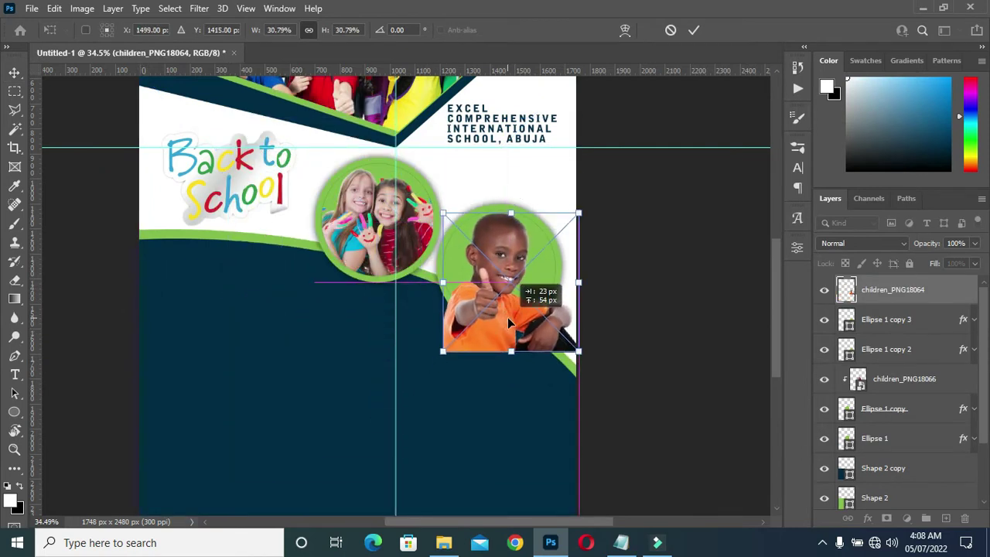
{"action": "left_click_drag", "start_coordinate": [581, 350], "coordinate": [550, 327]}
{"action": "left_click_drag", "start_coordinate": [491, 311], "coordinate": [491, 285]}
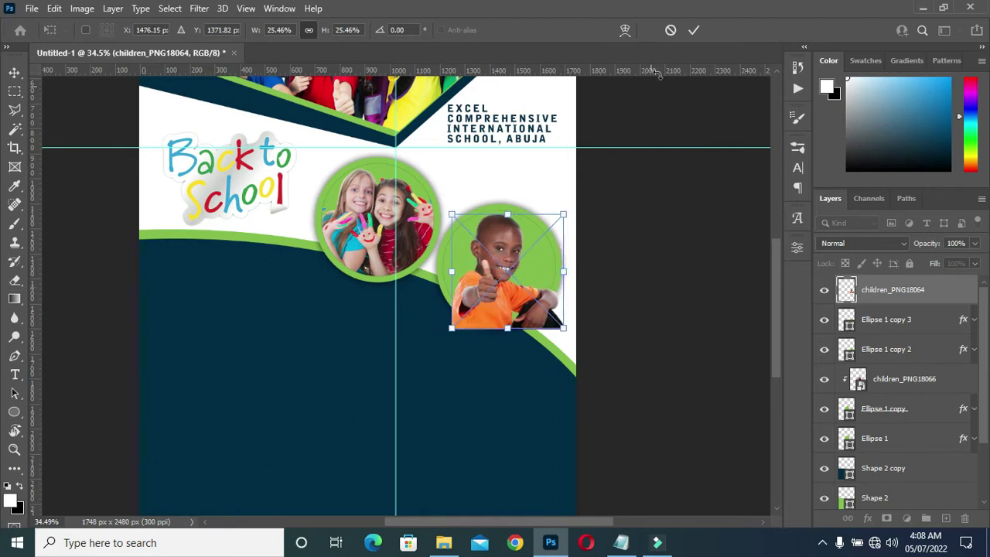
{"action": "left_click", "coordinate": [693, 30]}
Step: Clip the children_PNG18064 photo to the second badge's inner circle and deselect it
{"action": "right_click", "coordinate": [895, 289]}
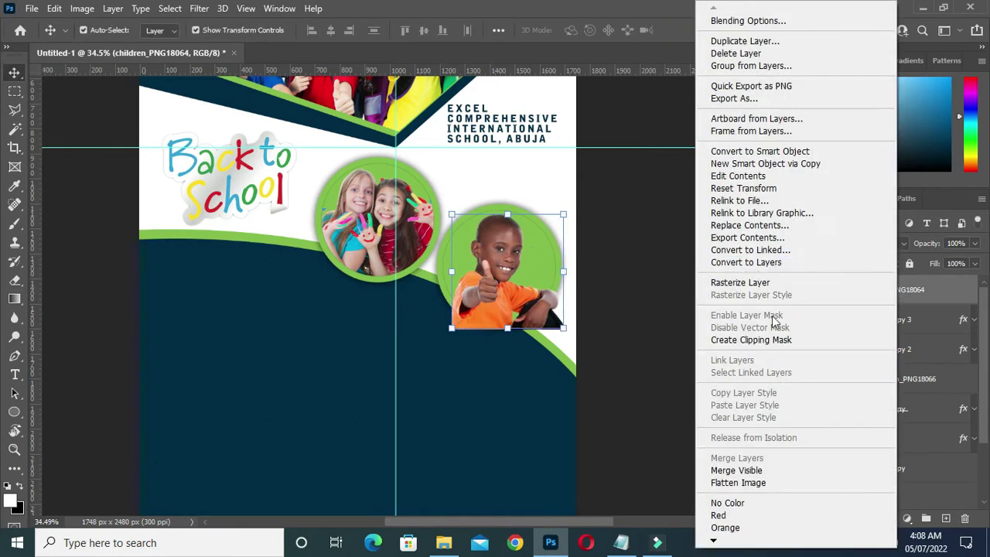
{"action": "left_click", "coordinate": [762, 340]}
{"action": "left_click", "coordinate": [702, 317]}
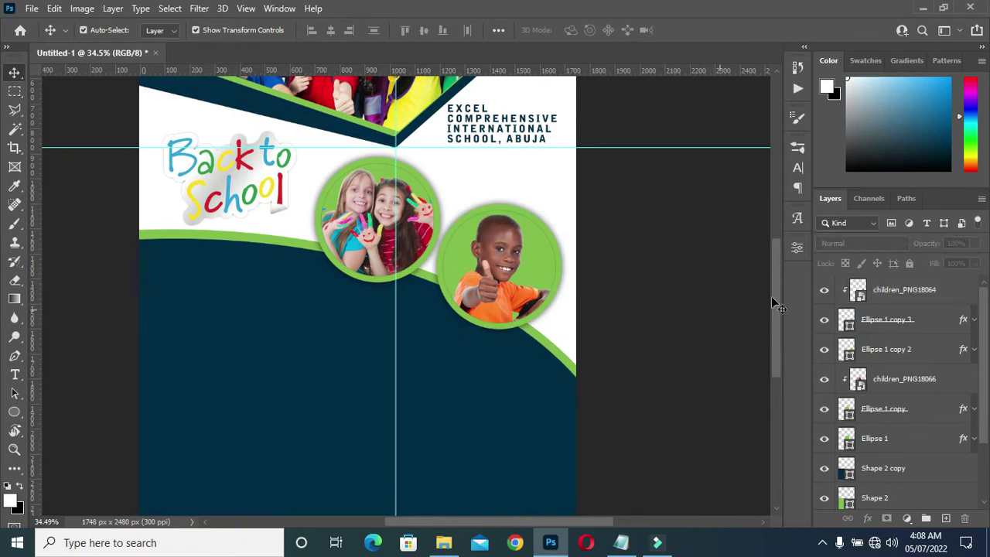
Step: Group all layers of both photo badges and shift the group about 45 px left and 19 px up
{"action": "left_click", "coordinate": [897, 290]}
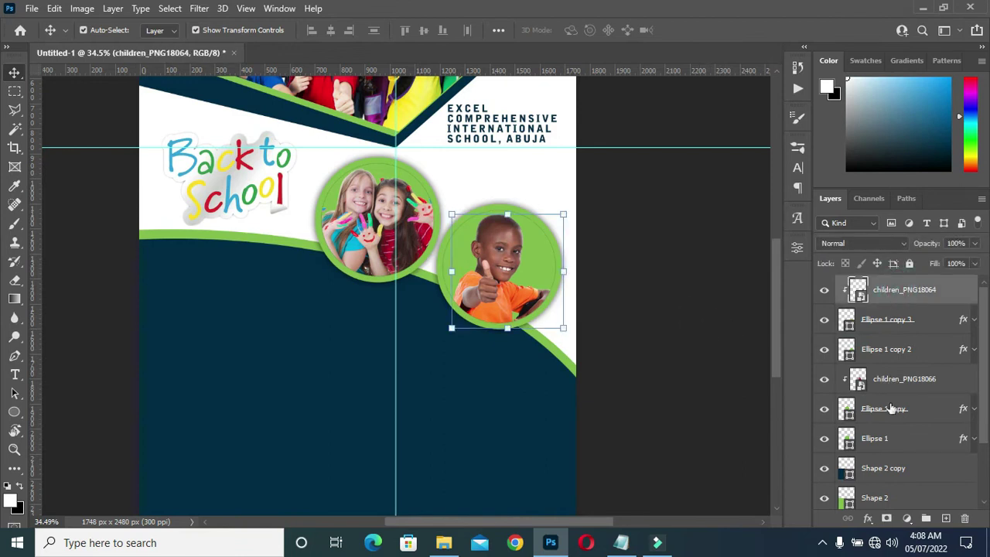
{"action": "left_click", "coordinate": [886, 438], "text": "shift"}
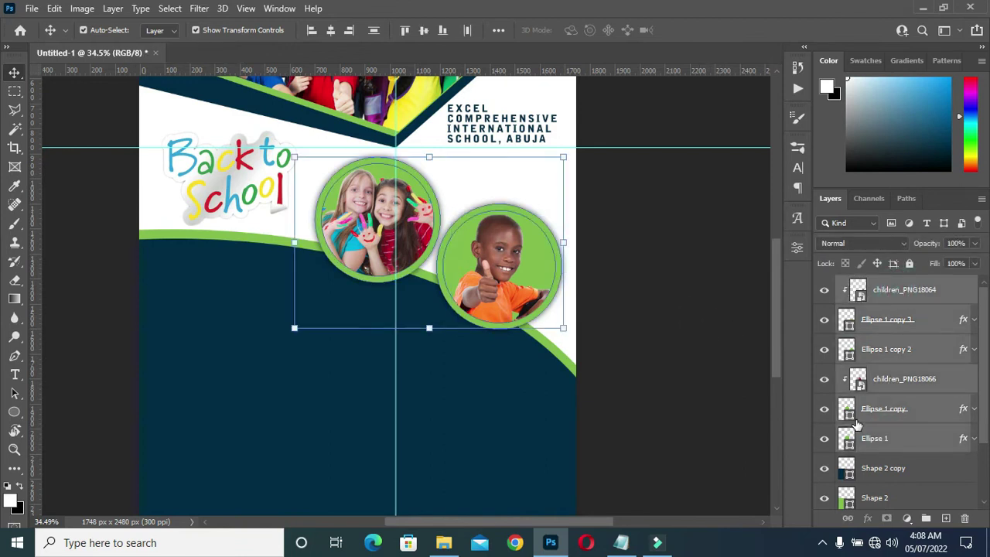
{"action": "key", "text": "ctrl+g"}
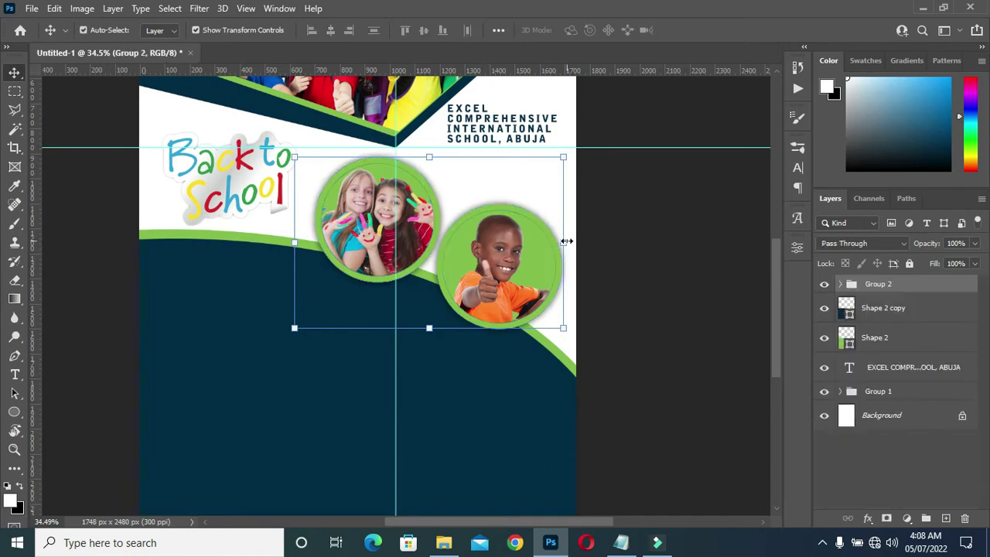
{"action": "key", "text": "ctrl+t"}
{"action": "left_click_drag", "start_coordinate": [498, 272], "coordinate": [488, 268]}
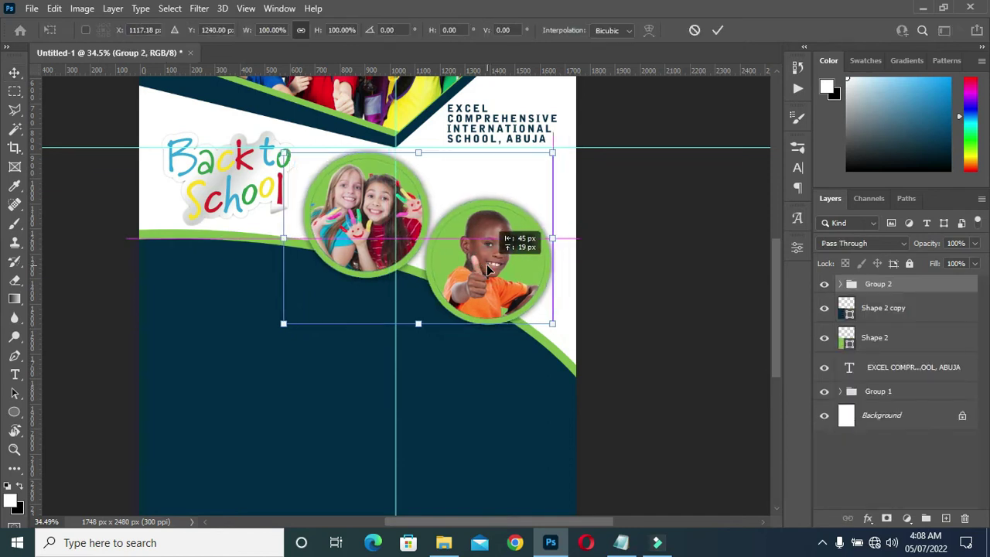
{"action": "left_click", "coordinate": [717, 30]}
{"action": "left_click", "coordinate": [708, 228]}
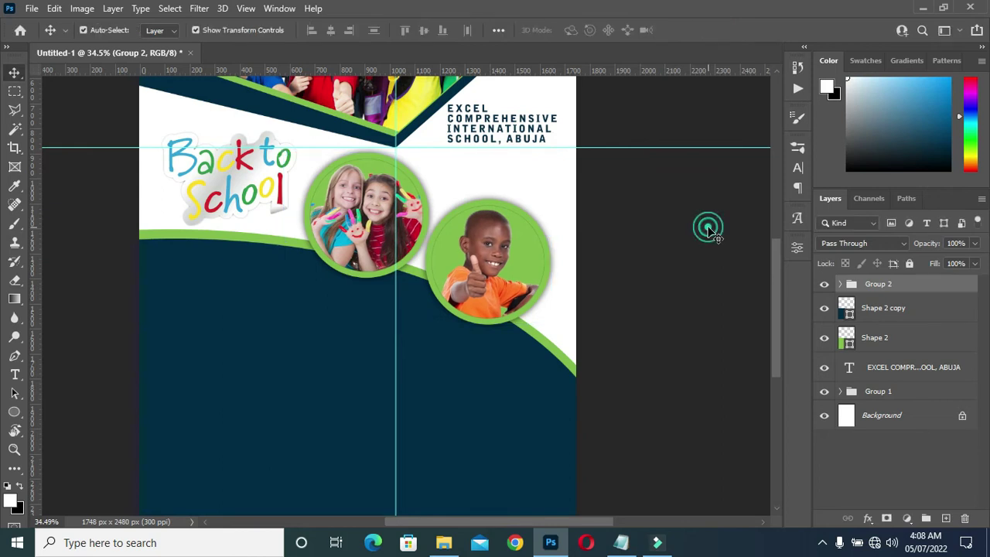
Step: Copy OUR FEATURES from the EXCEL COMPREHENSIVE notes in Notepad and add it as a text layer in the navy area below Back to School
{"action": "scroll", "coordinate": [603, 278], "scroll_direction": "down", "scroll_amount": 3}
{"action": "scroll", "coordinate": [560, 294], "scroll_direction": "up", "scroll_amount": 3}
{"action": "left_click_drag", "start_coordinate": [776, 291], "coordinate": [776, 304]}
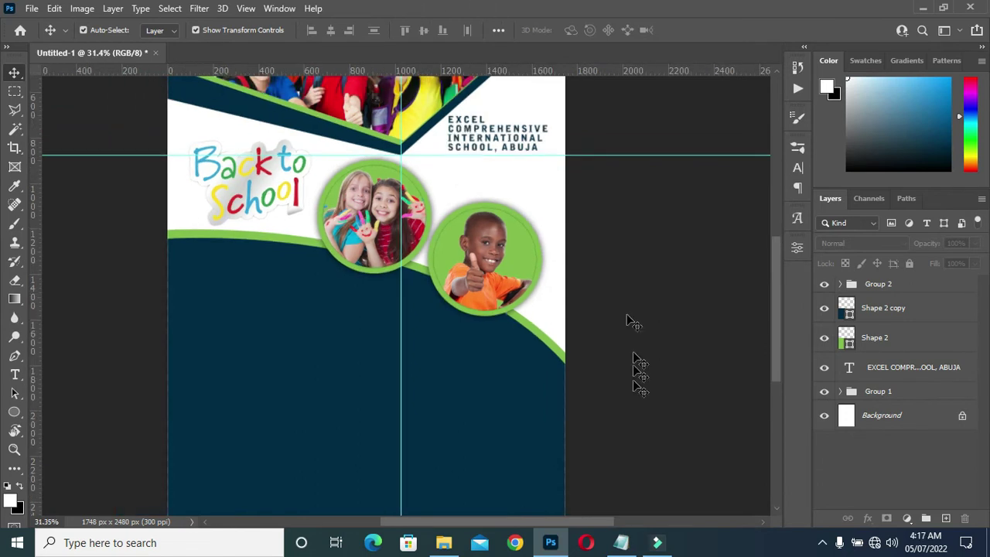
{"action": "left_click", "coordinate": [621, 542]}
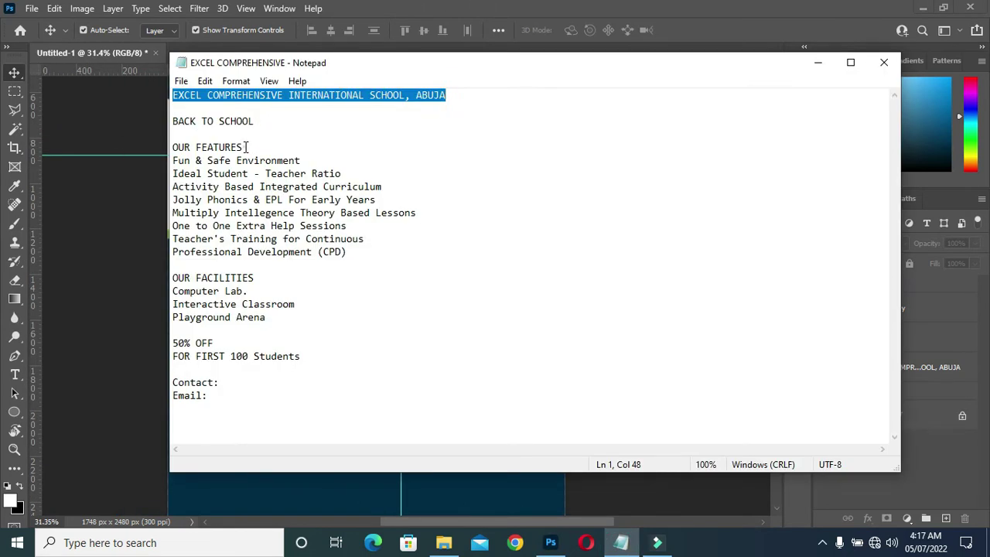
{"action": "left_click_drag", "start_coordinate": [246, 146], "coordinate": [174, 146]}
{"action": "key", "text": "ctrl+c"}
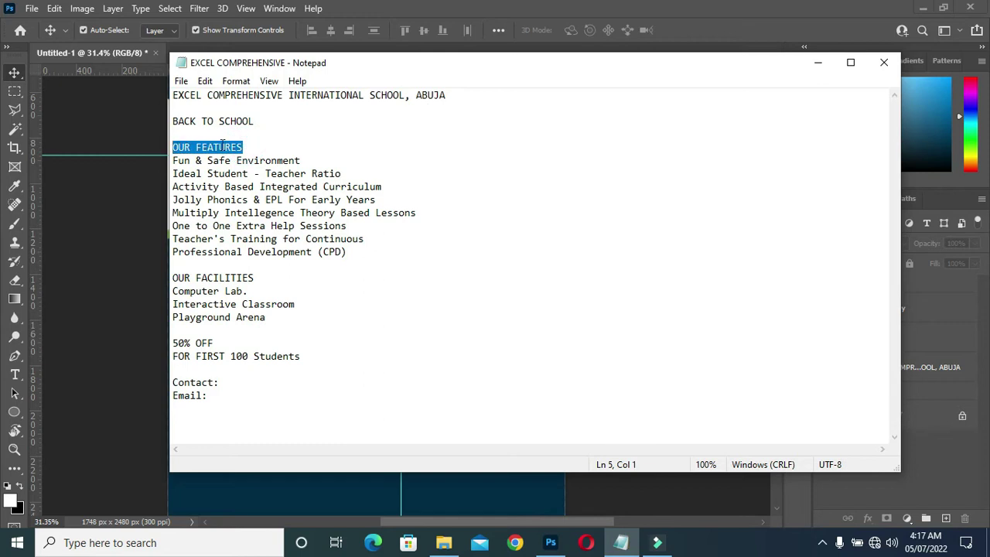
{"action": "left_click", "coordinate": [817, 62]}
{"action": "key", "text": "t"}
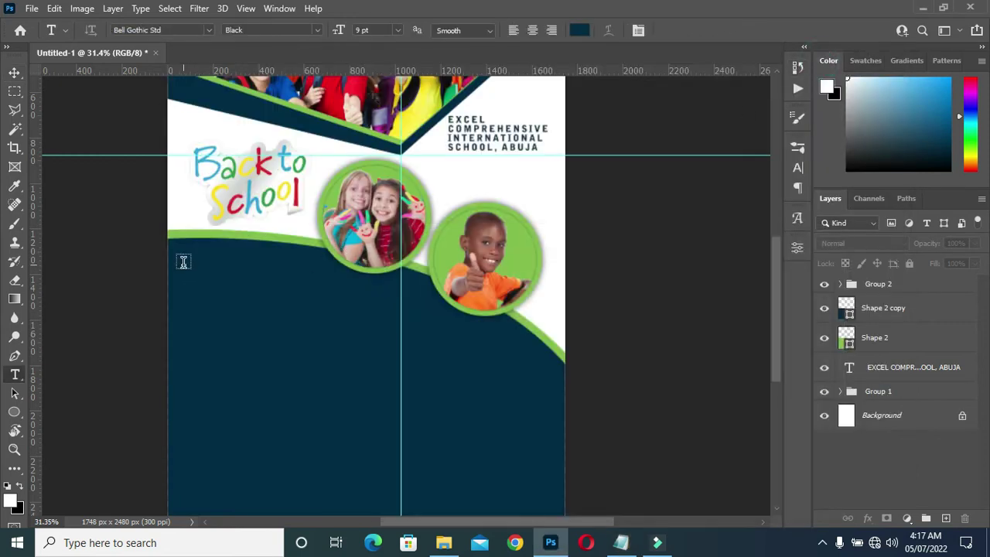
{"action": "left_click", "coordinate": [183, 262]}
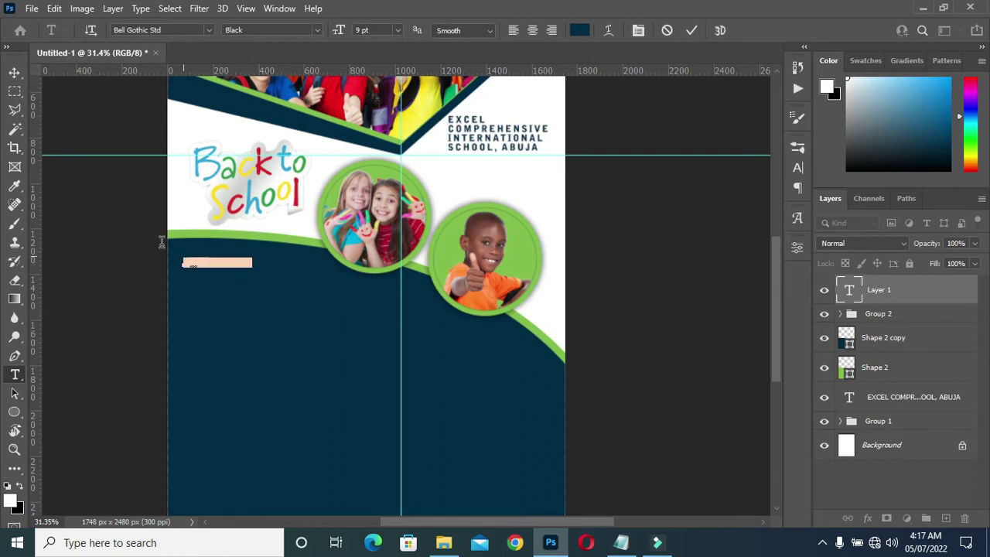
{"action": "key", "text": "ctrl+v"}
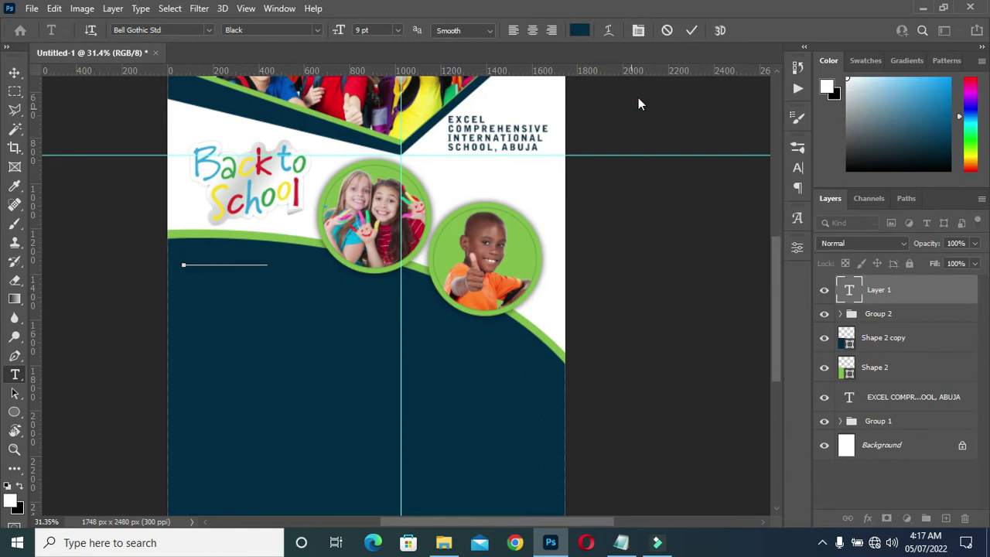
{"action": "left_click", "coordinate": [687, 31]}
Step: Set the OUR FEATURES heading's text colour to white (ffffff)
{"action": "left_click", "coordinate": [579, 31]}
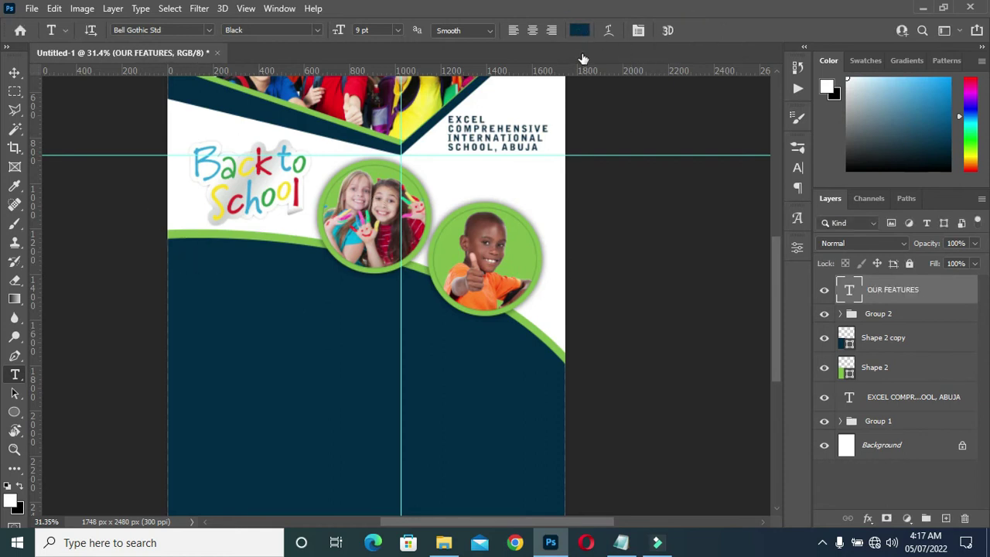
{"action": "left_click", "coordinate": [607, 228]}
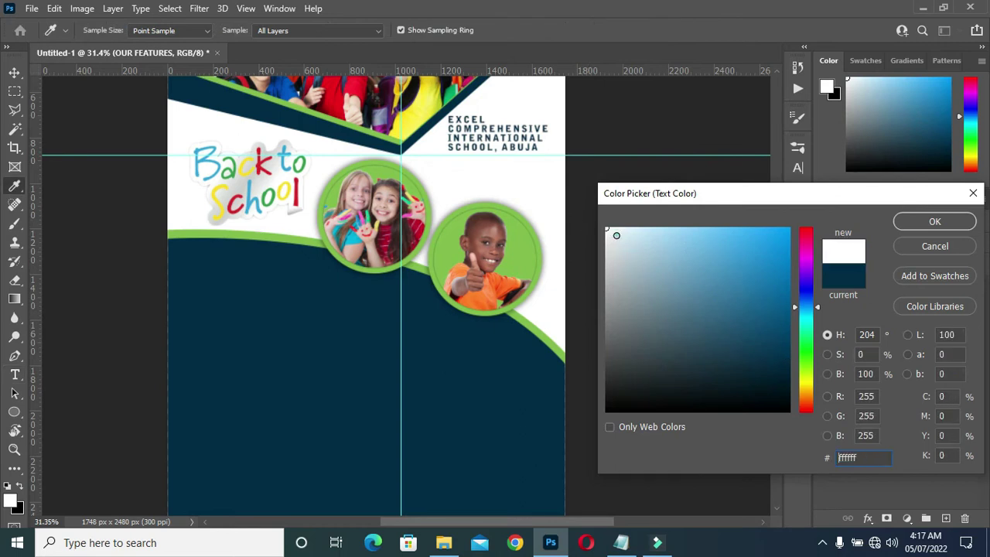
{"action": "left_click", "coordinate": [934, 221]}
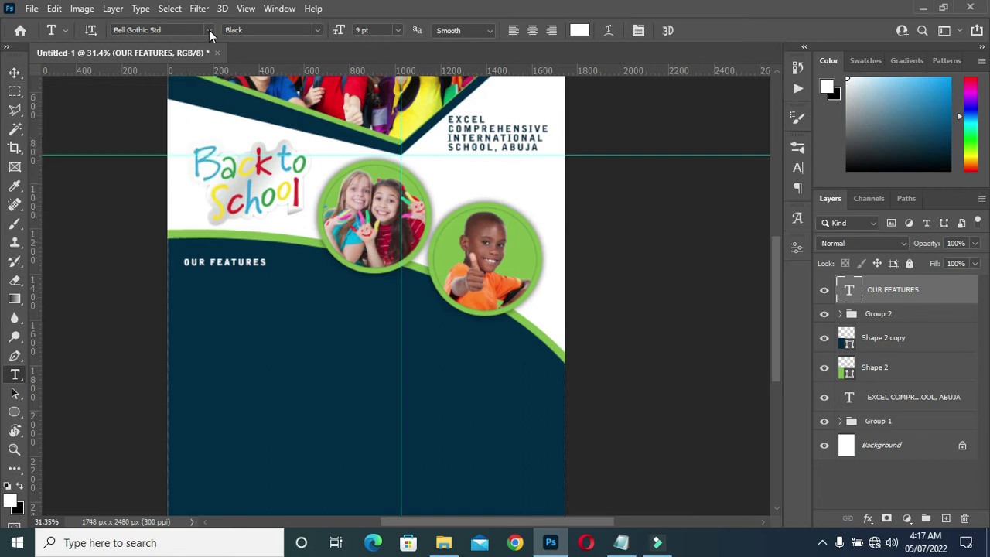
Step: Enlarge the OUR FEATURES heading to about 153% and open its character settings
{"action": "key", "text": "v"}
{"action": "left_click_drag", "start_coordinate": [263, 263], "coordinate": [310, 292]}
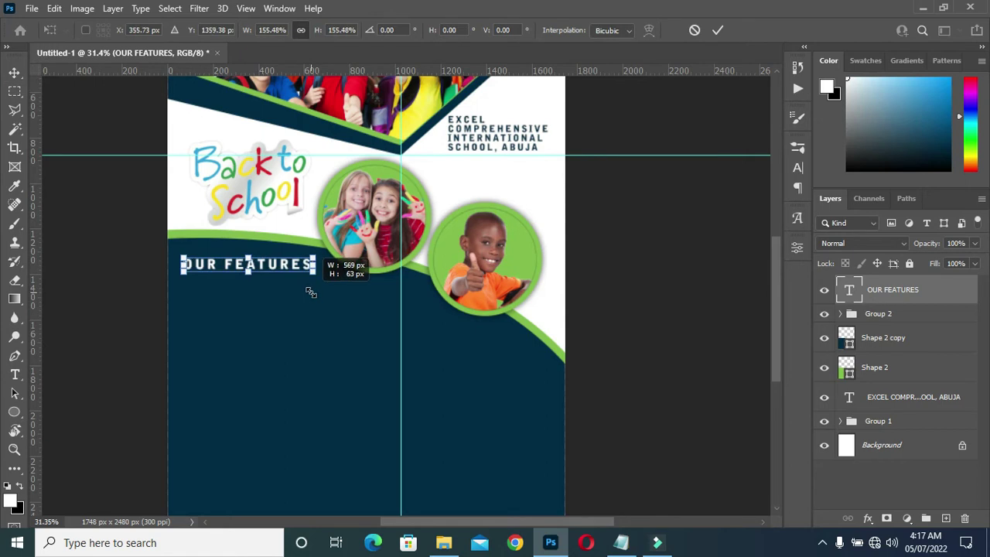
{"action": "left_click", "coordinate": [717, 30]}
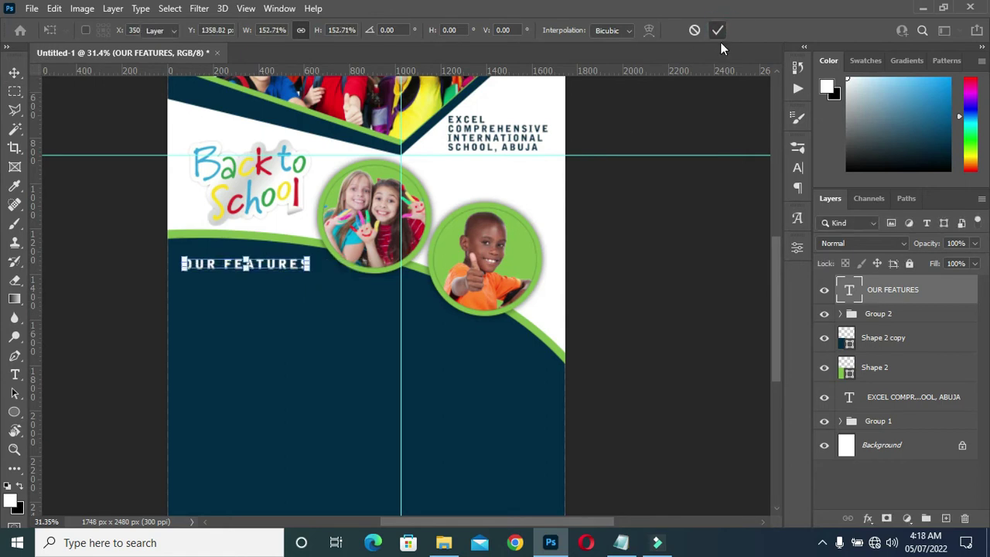
{"action": "key", "text": "t"}
{"action": "left_click", "coordinate": [797, 167]}
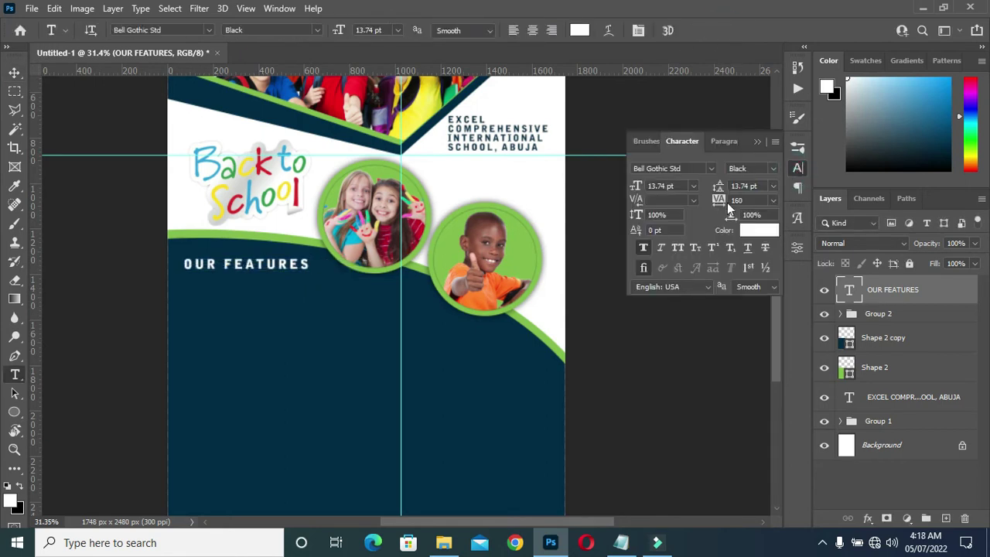
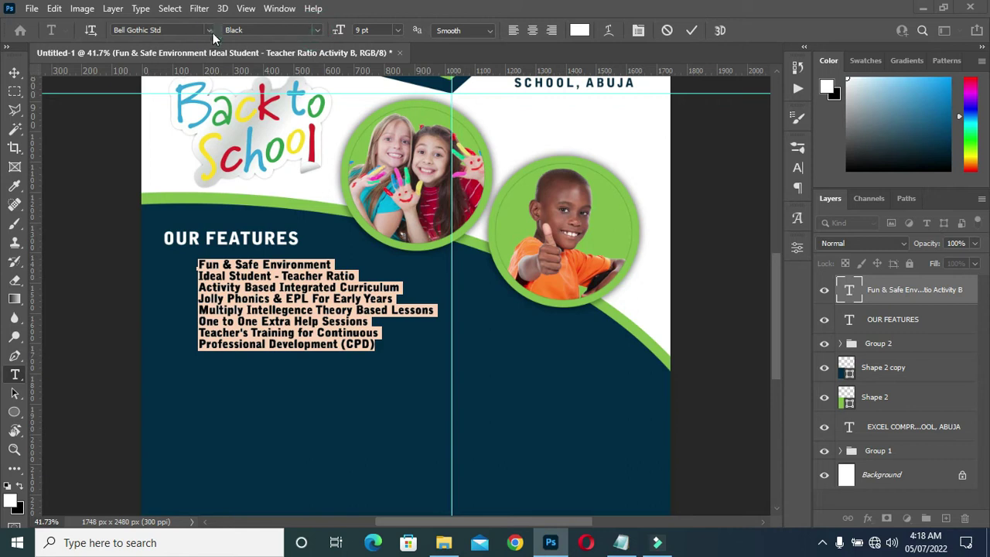
Step: Set the features list's font to Century Gothic Regular and its leading to 12 pt
{"action": "left_click", "coordinate": [207, 30]}
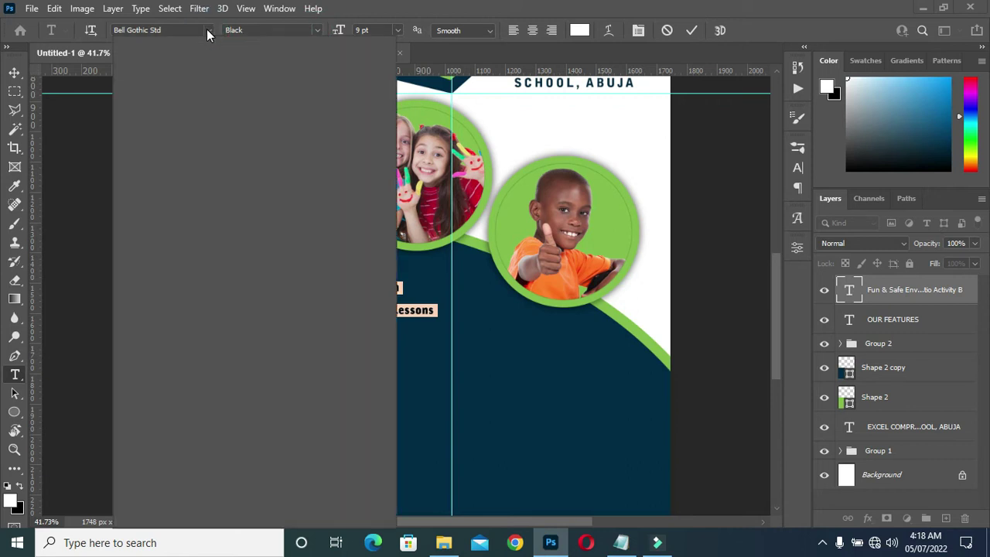
{"action": "left_click", "coordinate": [208, 30]}
{"action": "left_click", "coordinate": [207, 29]}
{"action": "left_click", "coordinate": [183, 91]}
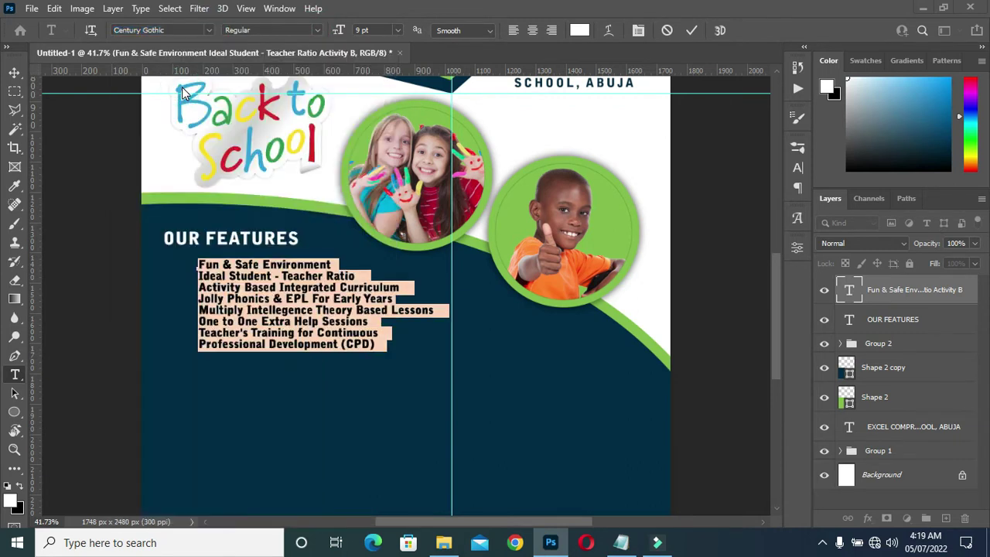
{"action": "left_click", "coordinate": [692, 31]}
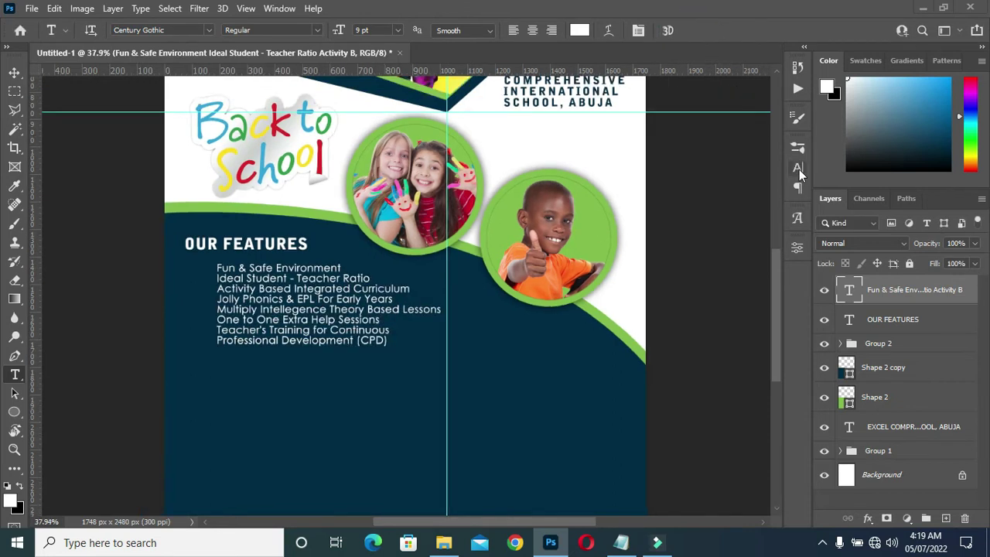
{"action": "left_click", "coordinate": [797, 168]}
{"action": "left_click_drag", "start_coordinate": [725, 188], "coordinate": [719, 185]}
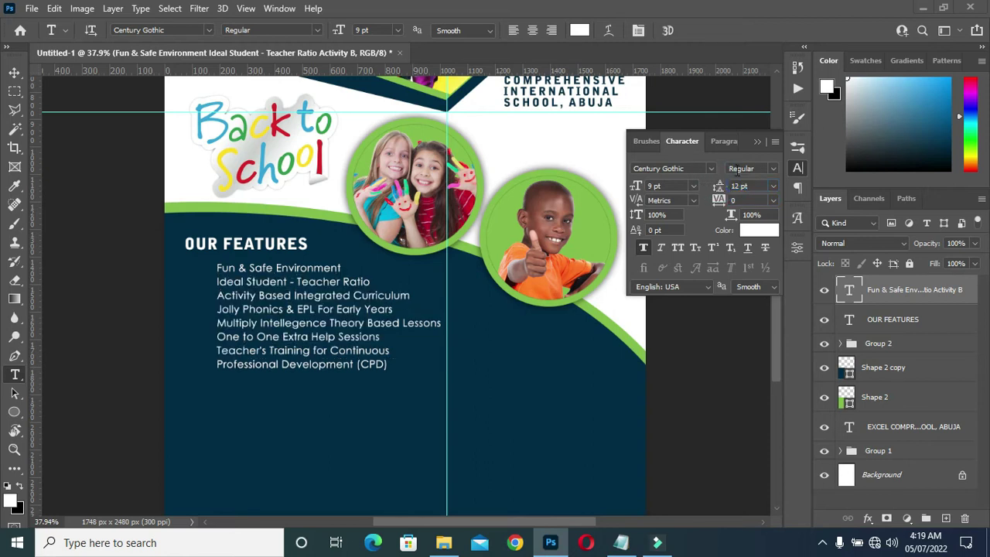
Step: Shift the features list slightly under the OUR FEATURES heading and enlarge it to about 103%
{"action": "left_click", "coordinate": [757, 142]}
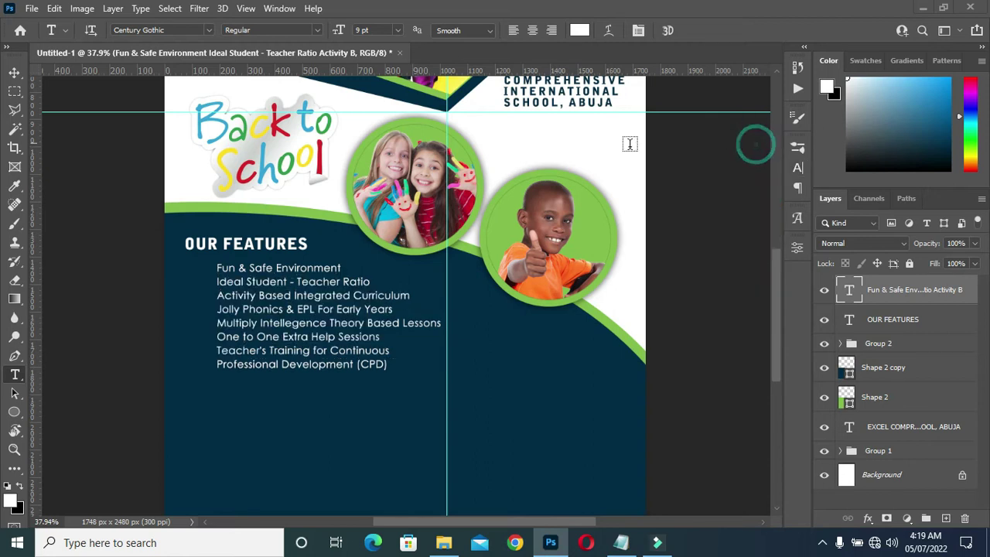
{"action": "left_click", "coordinate": [15, 72]}
{"action": "scroll", "coordinate": [400, 290], "scroll_direction": "down", "scroll_amount": 1}
{"action": "scroll", "coordinate": [312, 319], "scroll_direction": "up", "scroll_amount": 1}
{"action": "left_click_drag", "start_coordinate": [303, 317], "coordinate": [292, 312]}
{"action": "left_click_drag", "start_coordinate": [443, 350], "coordinate": [442, 370]}
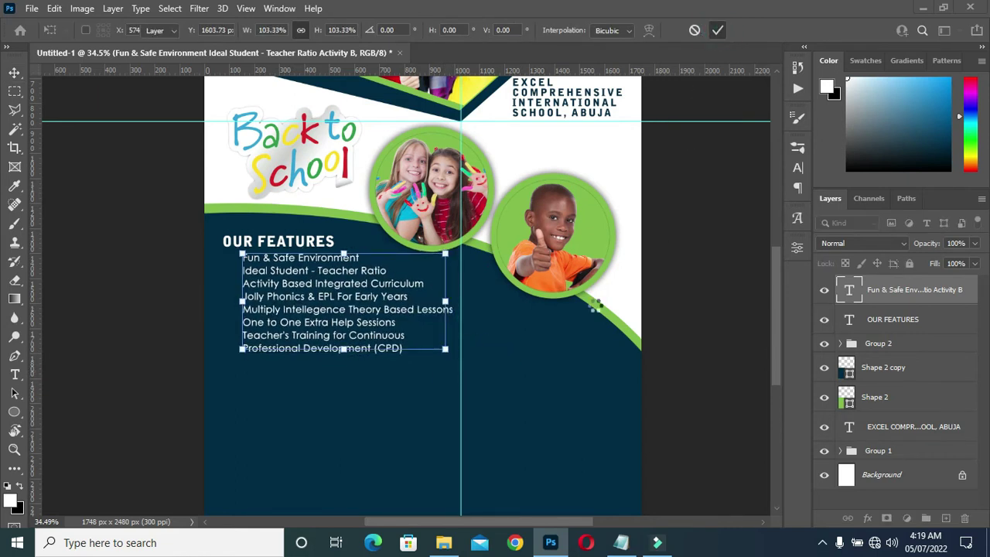
{"action": "left_click", "coordinate": [716, 31]}
Step: Try 15 pt leading on the features list, settle on 13 pt, and deselect the layer
{"action": "left_click", "coordinate": [797, 168]}
{"action": "left_click", "coordinate": [741, 186]}
{"action": "type", "text": "15"}
{"action": "key", "text": "Return"}
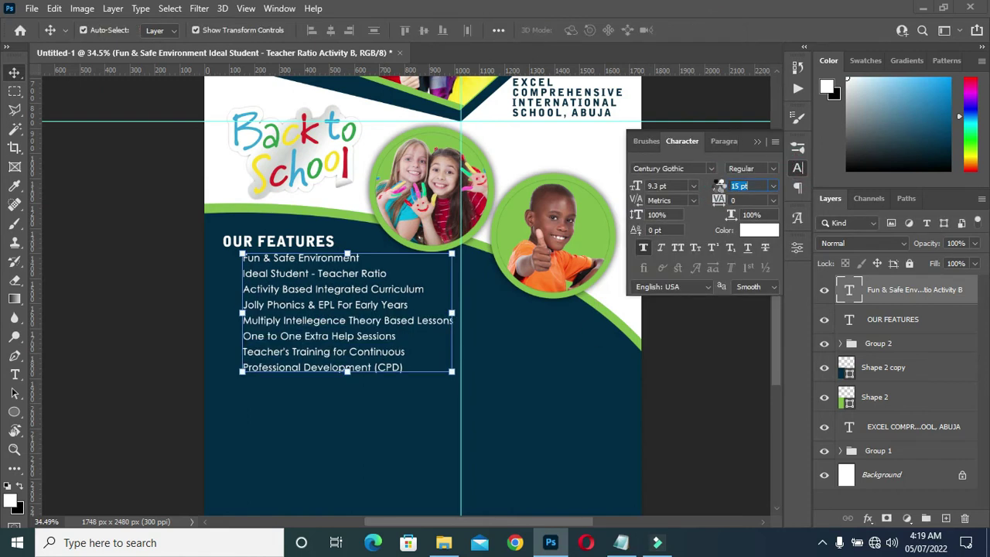
{"action": "left_click_drag", "start_coordinate": [719, 186], "coordinate": [718, 186]}
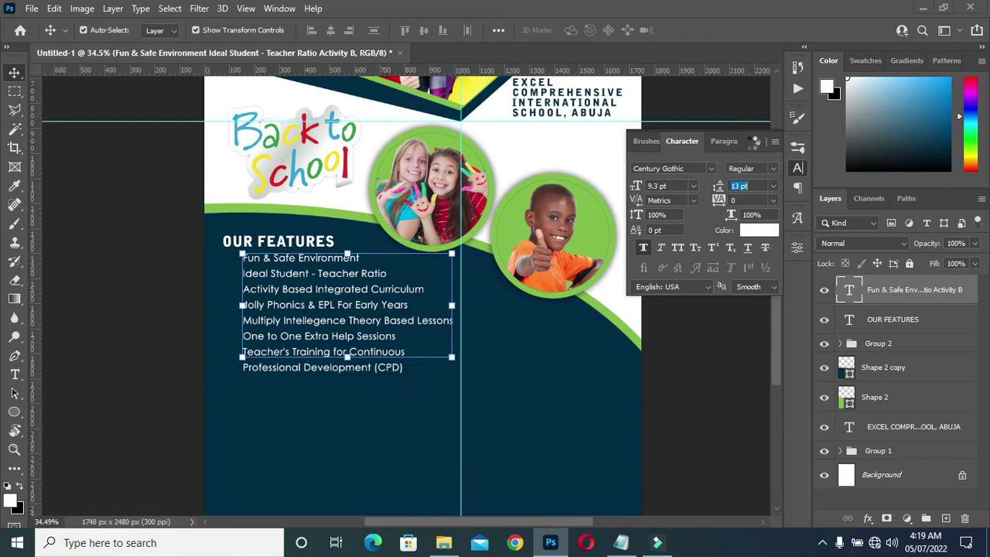
{"action": "left_click", "coordinate": [753, 142]}
{"action": "scroll", "coordinate": [371, 416], "scroll_direction": "down", "scroll_amount": 2}
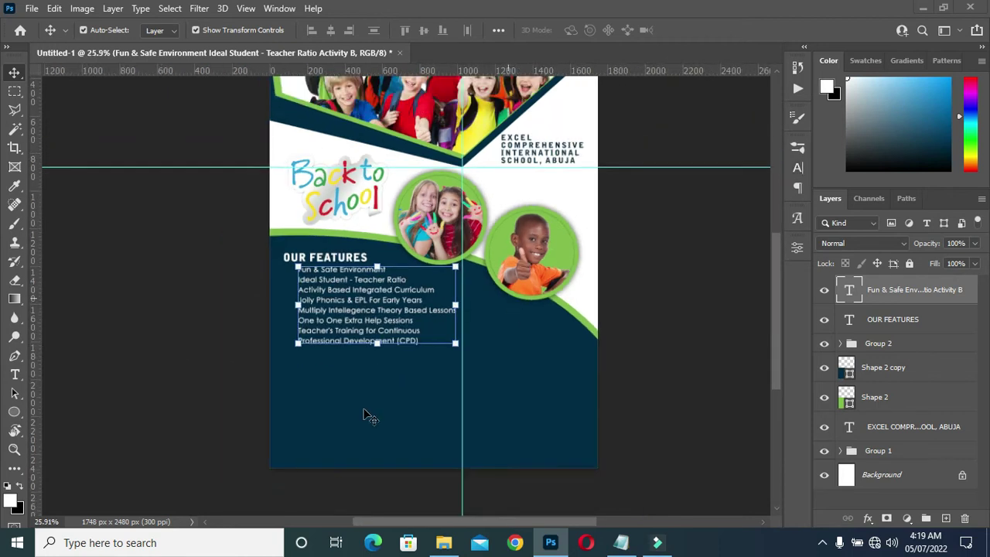
{"action": "scroll", "coordinate": [370, 416], "scroll_direction": "up", "scroll_amount": 2}
{"action": "left_click", "coordinate": [181, 256]}
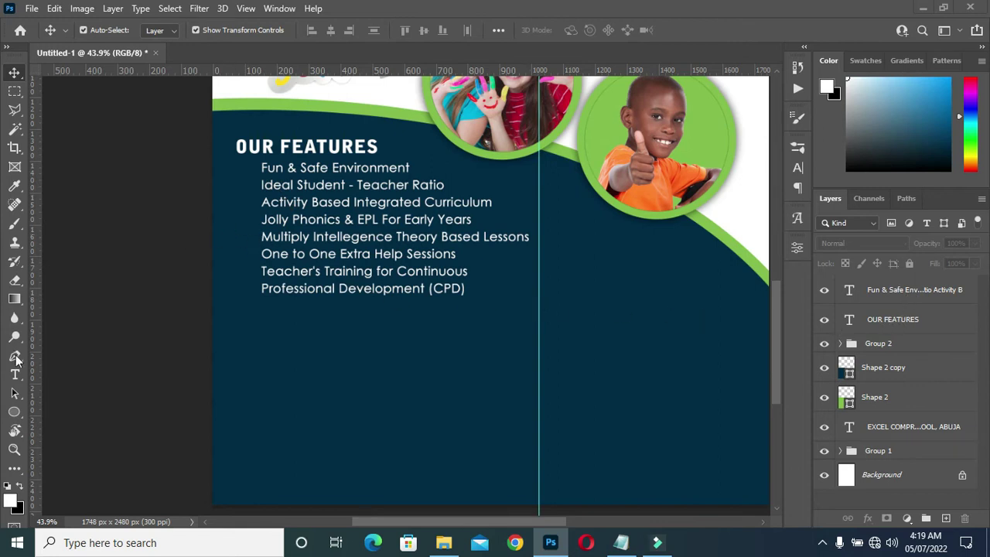
Step: Choose the Polygon tool and set its number of sides to 4 for drawing beside the features list
{"action": "left_click", "coordinate": [19, 414]}
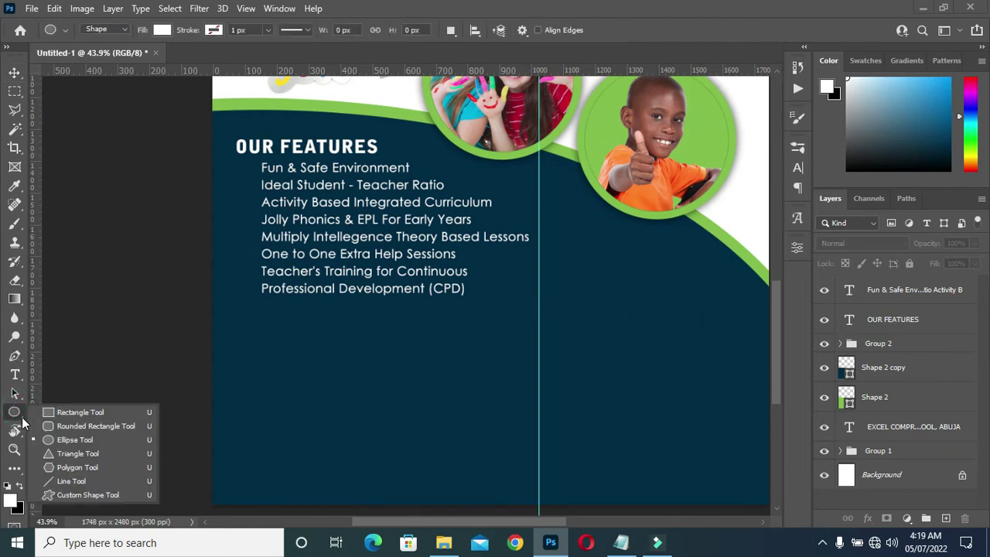
{"action": "left_click", "coordinate": [346, 197]}
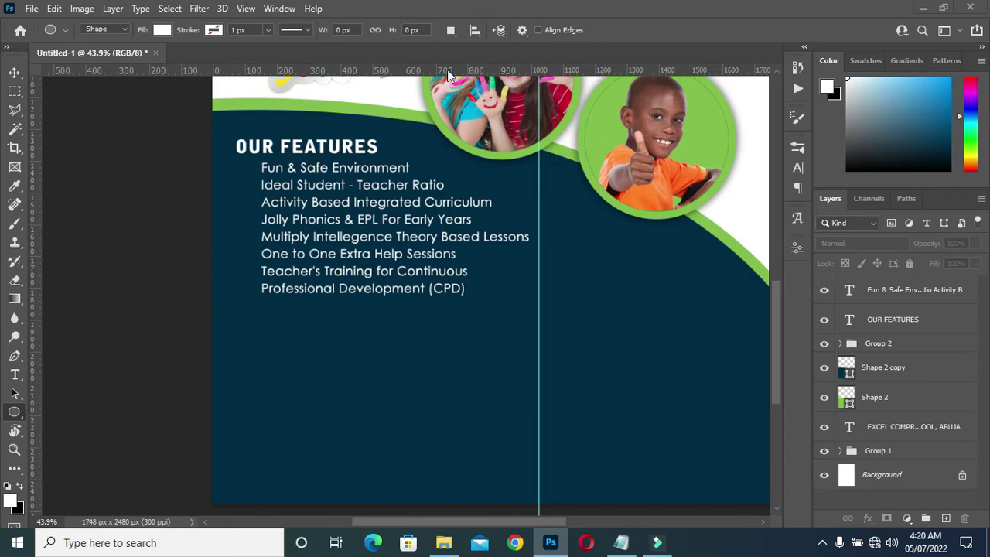
{"action": "left_click", "coordinate": [557, 29]}
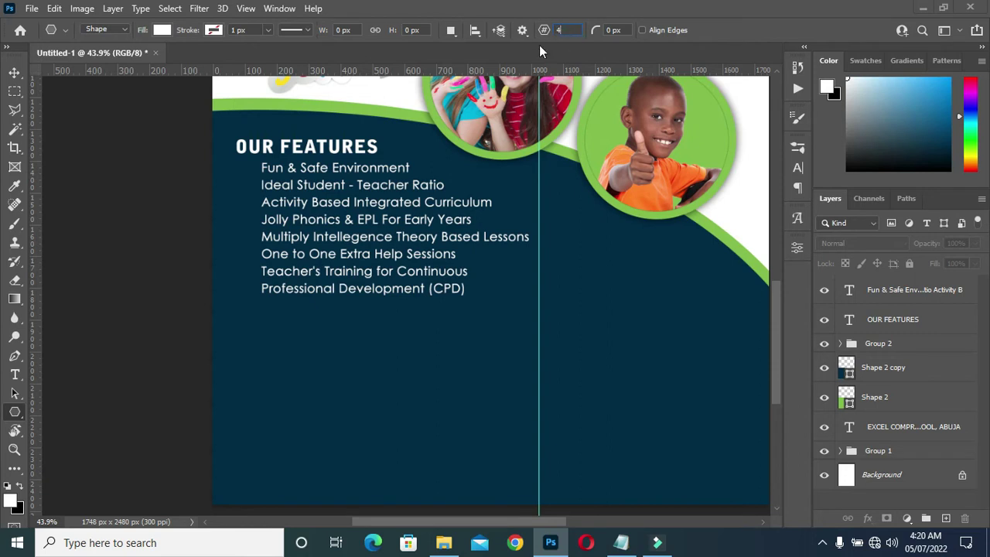
{"action": "type", "text": "4"}
{"action": "left_click", "coordinate": [17, 73]}
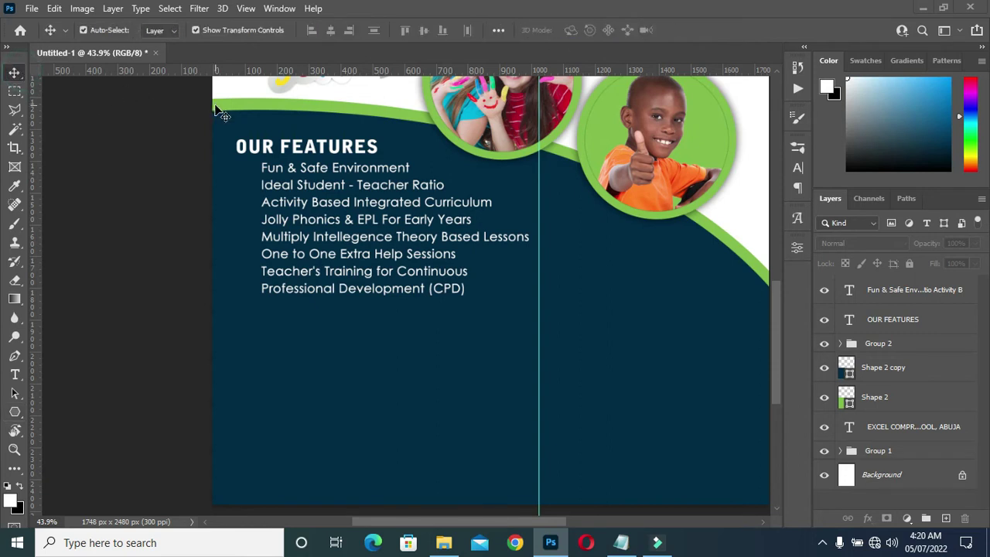
{"action": "key", "text": "u"}
{"action": "scroll", "coordinate": [243, 170], "scroll_direction": "up", "scroll_amount": 3}
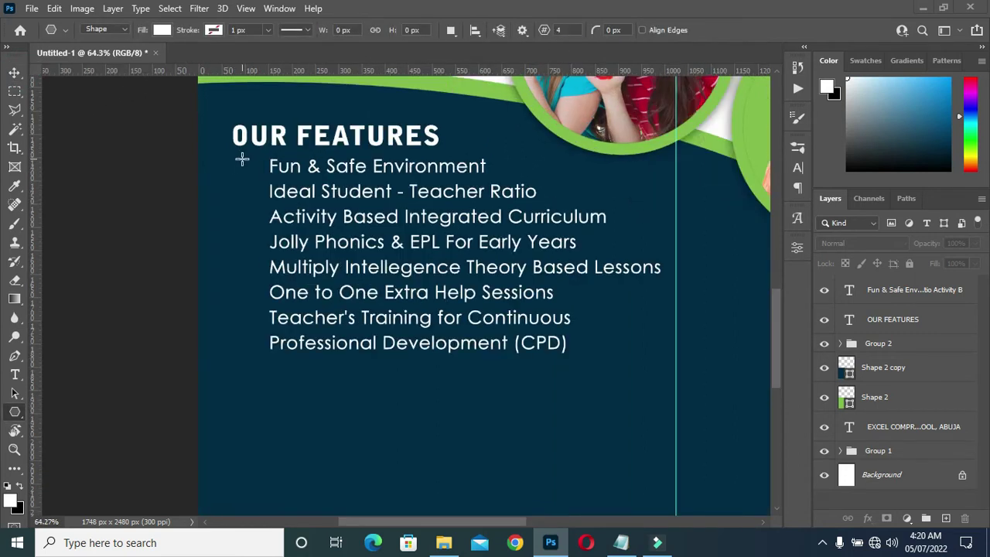
{"action": "scroll", "coordinate": [354, 199], "scroll_direction": "down", "scroll_amount": 3}
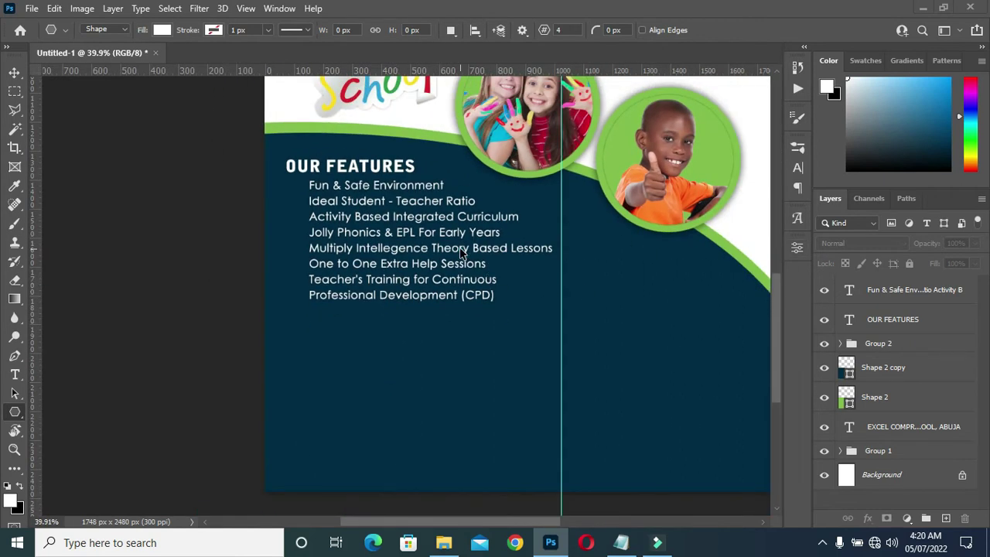
Step: Select the features list layer and open its character settings
{"action": "left_click", "coordinate": [906, 289]}
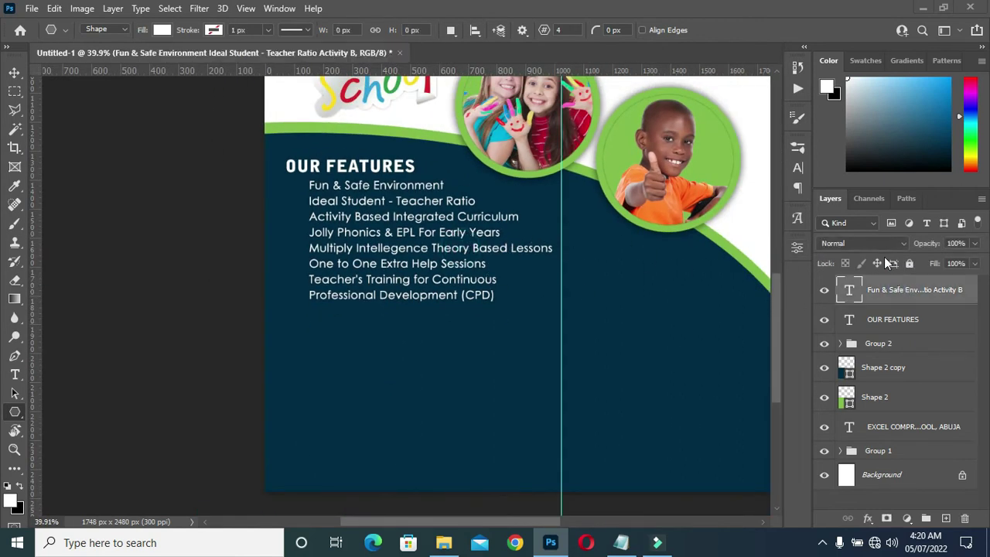
{"action": "left_click", "coordinate": [797, 168]}
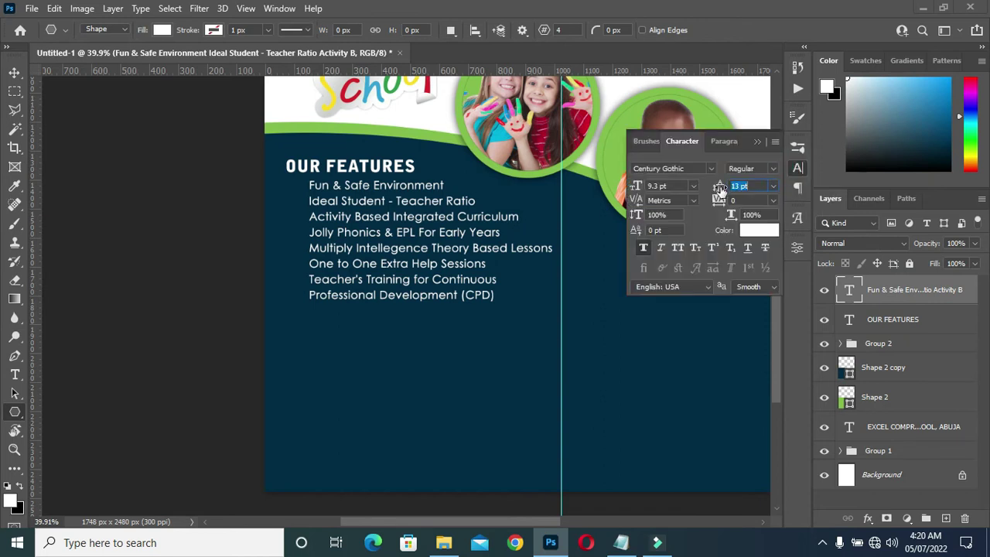